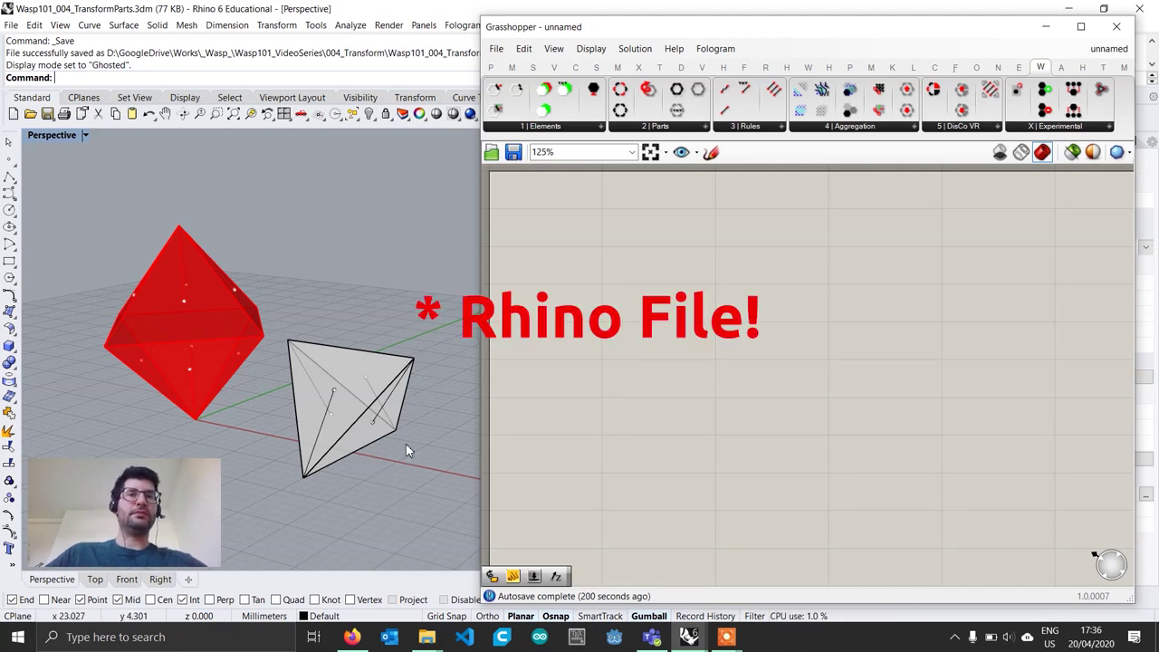
right_drag(346, 415, 304, 378)
scroll(340, 393, down, 4)
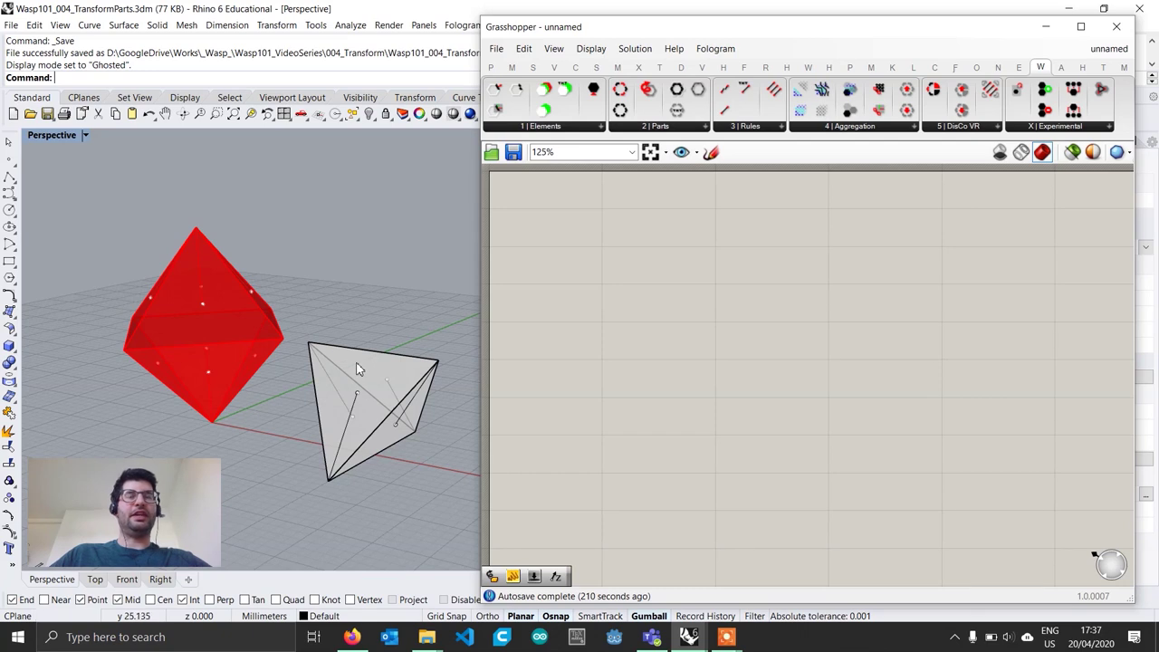
scroll(377, 367, down, 4)
mouse_move(377, 367)
right_down()
mouse_move(352, 357)
mouse_move(392, 371)
mouse_move(378, 344)
right_up()
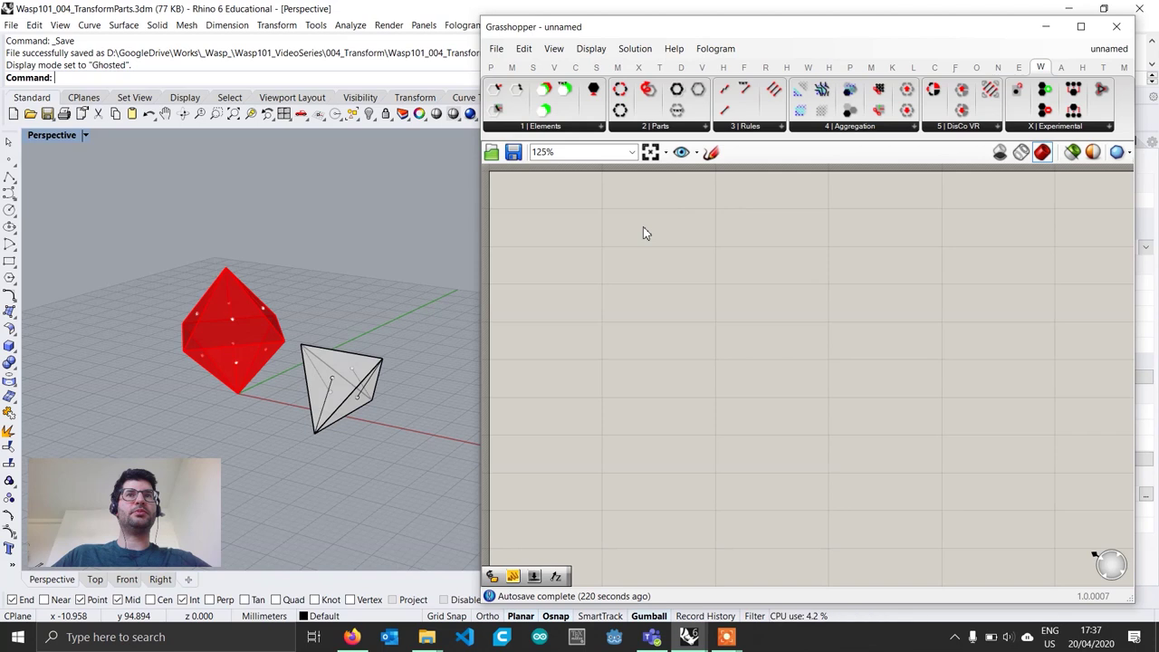
click(667, 128)
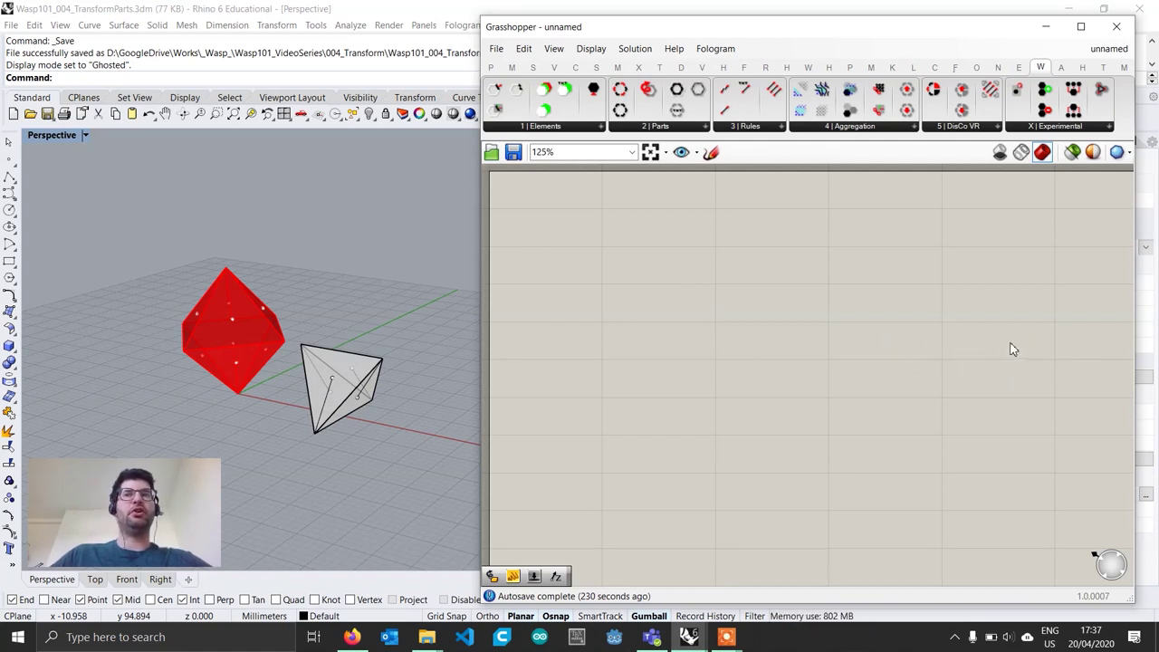
- Reference the red octahedron in a new Geometry parameter and hide the original solid in the viewport
double_click(610, 264)
text(geometry)
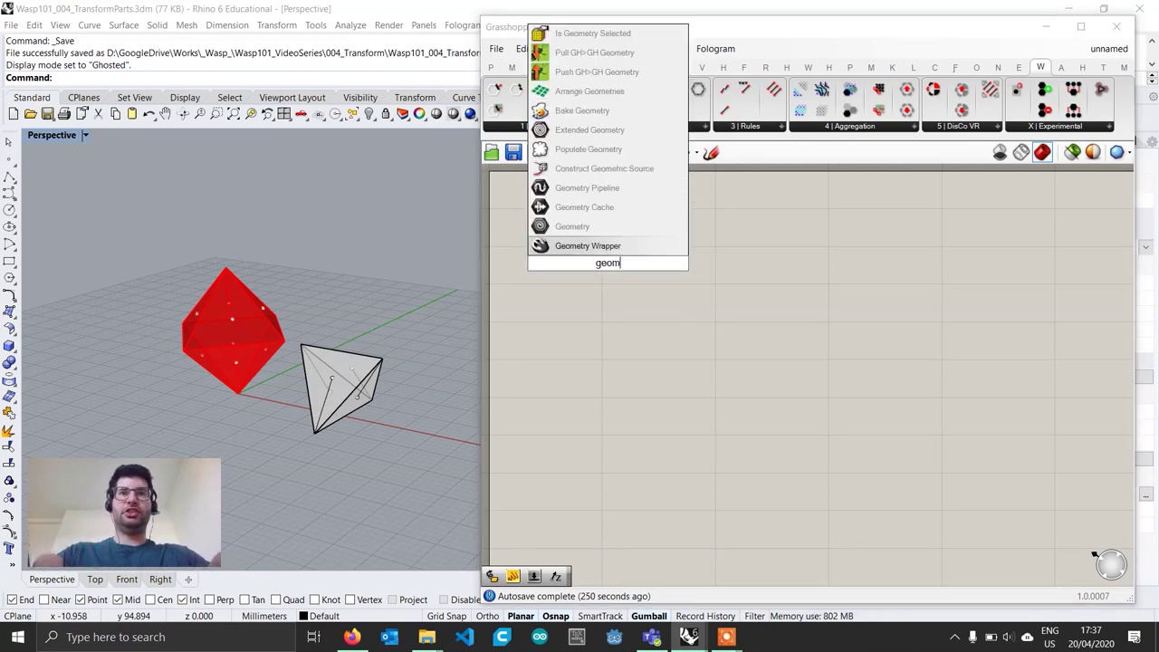
key(Return)
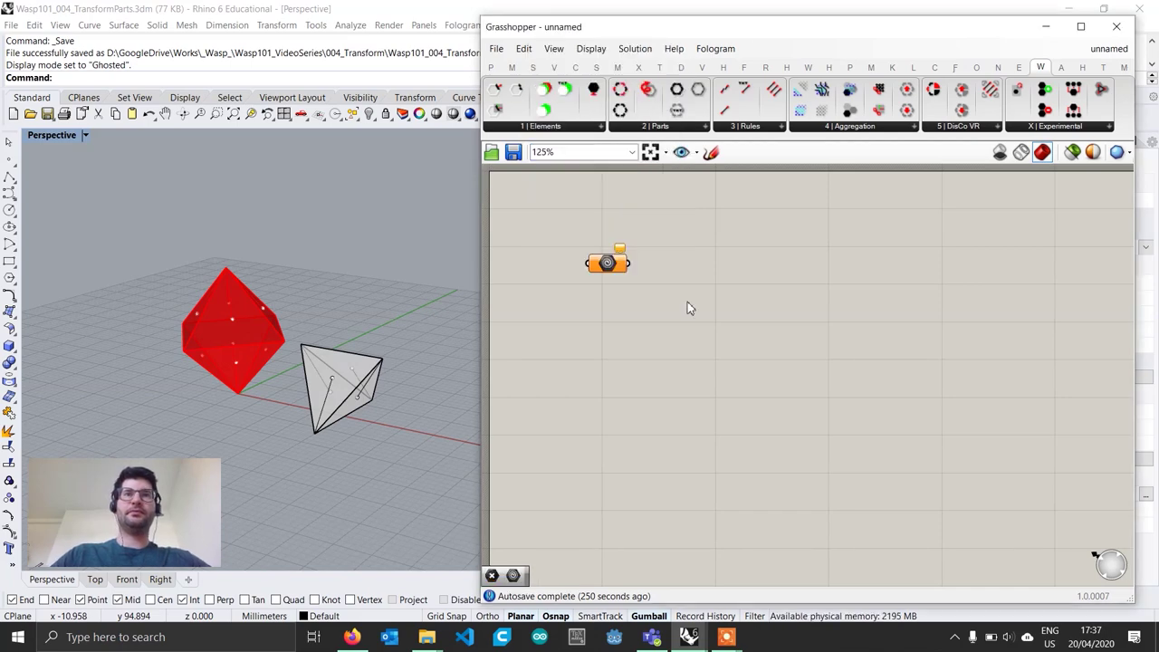
right_click(611, 269)
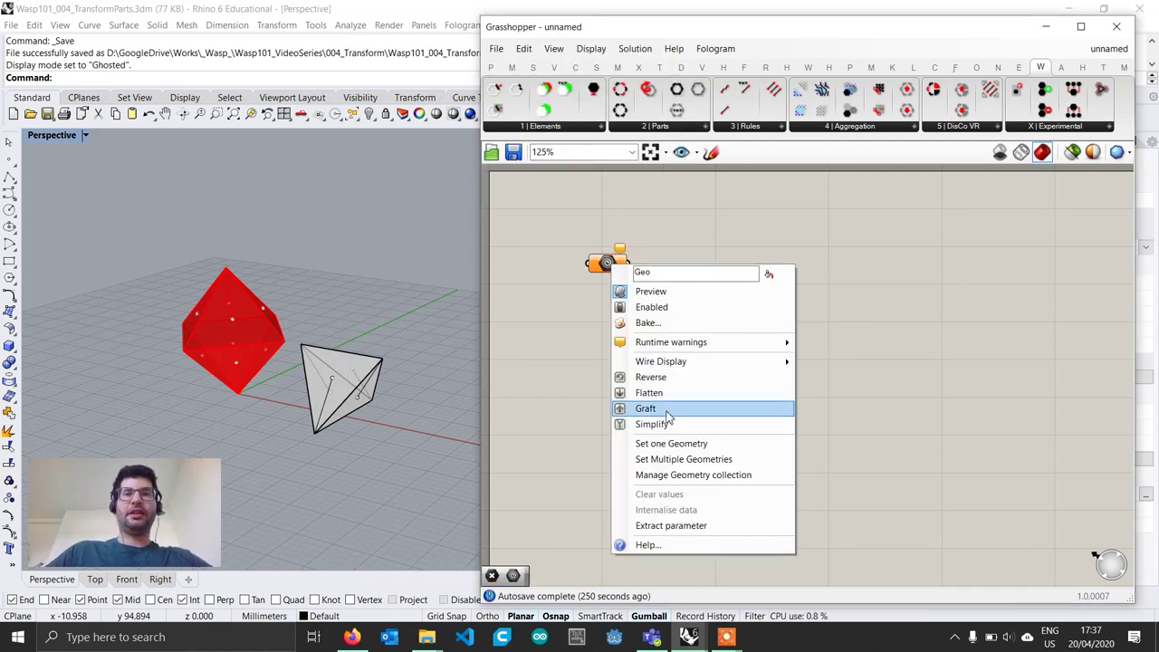
click(668, 444)
click(252, 335)
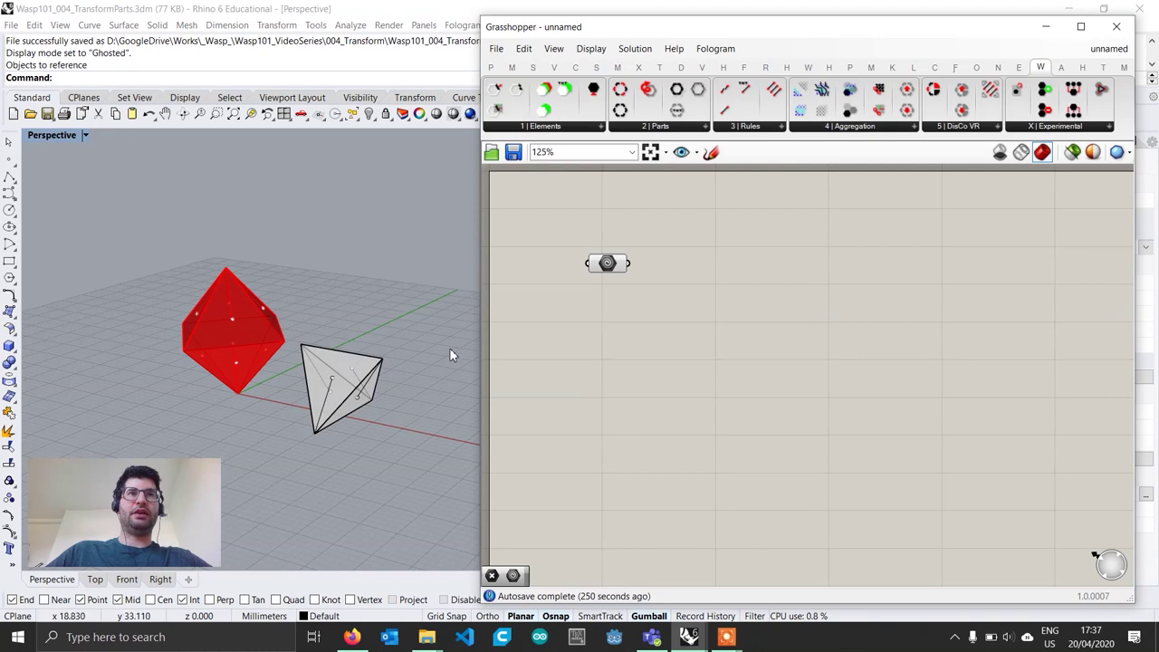
click(268, 333)
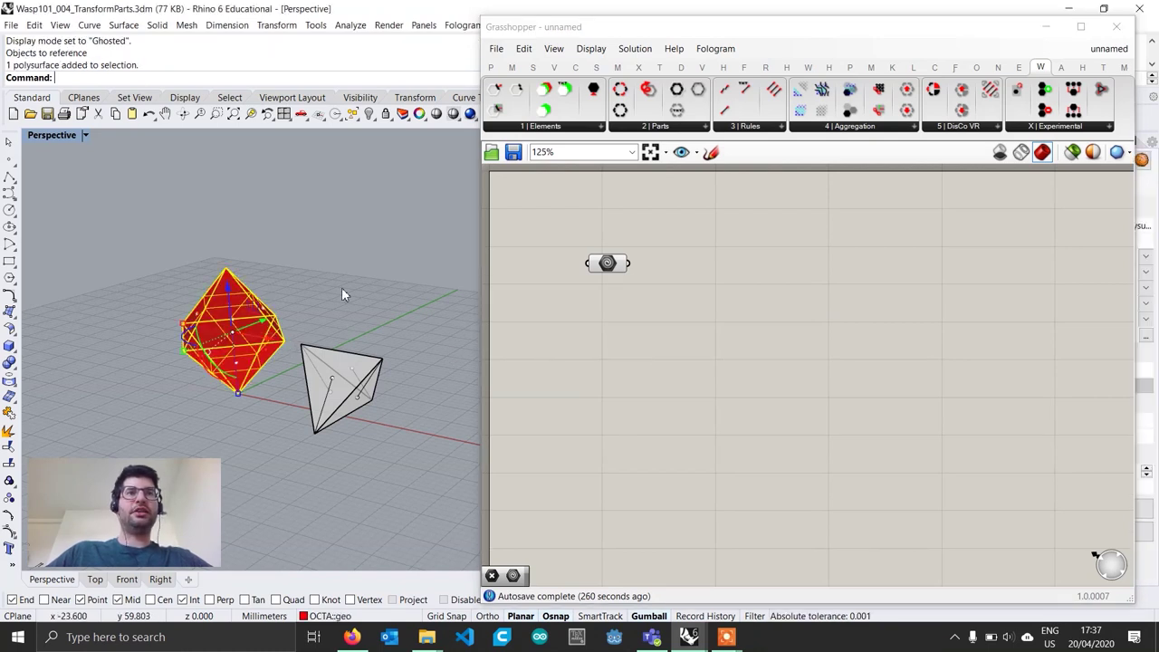
click(368, 115)
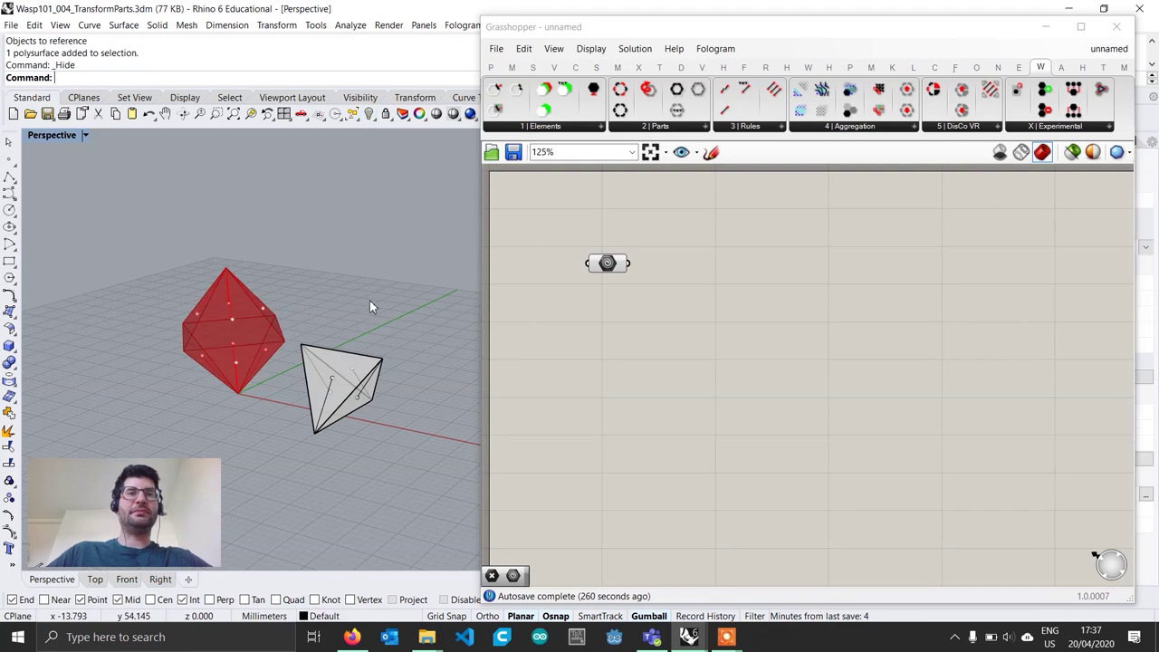
- Reference the octahedron's eight face points in a new Point parameter, picking the upper four before the lower four
double_click(604, 346)
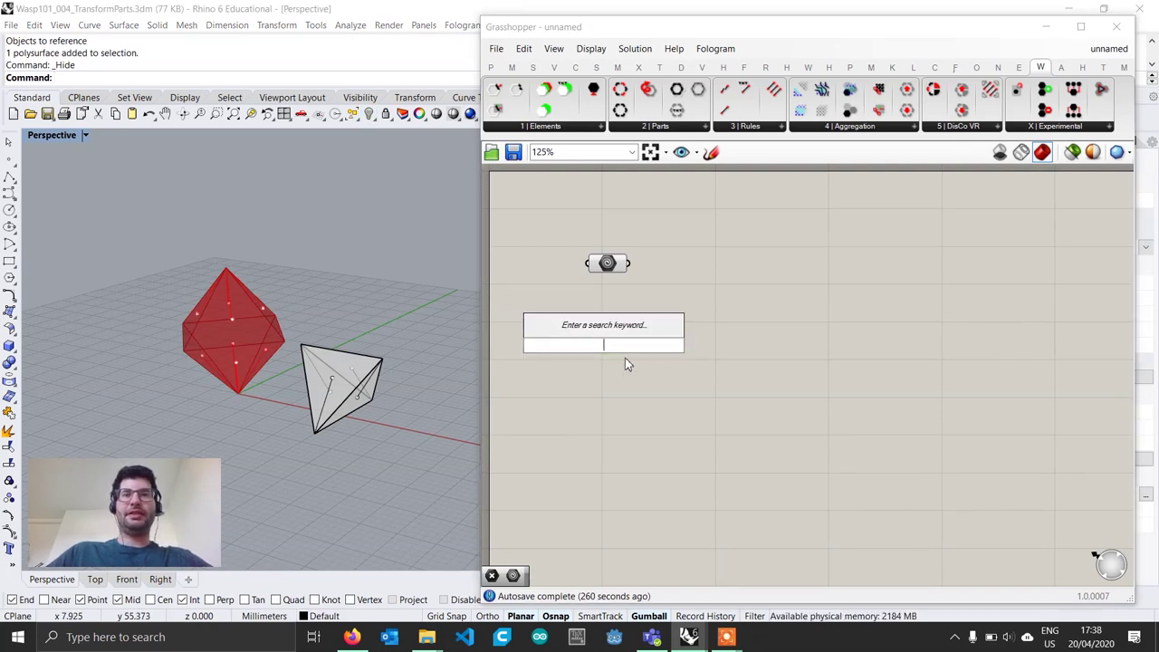
text(point)
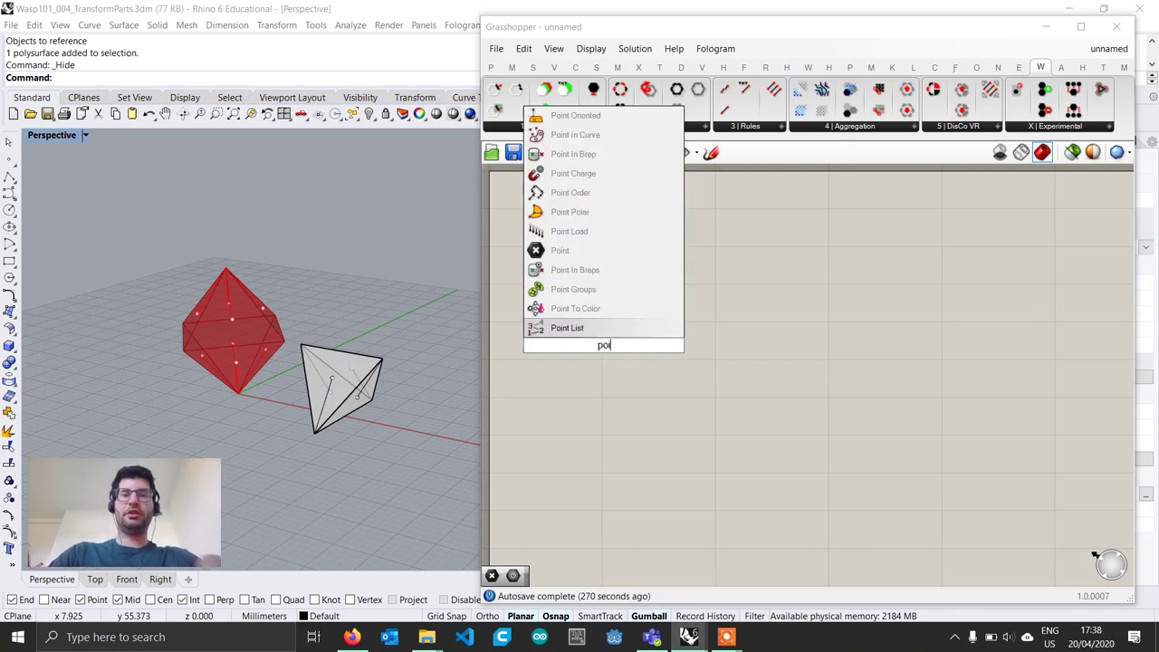
key(Return)
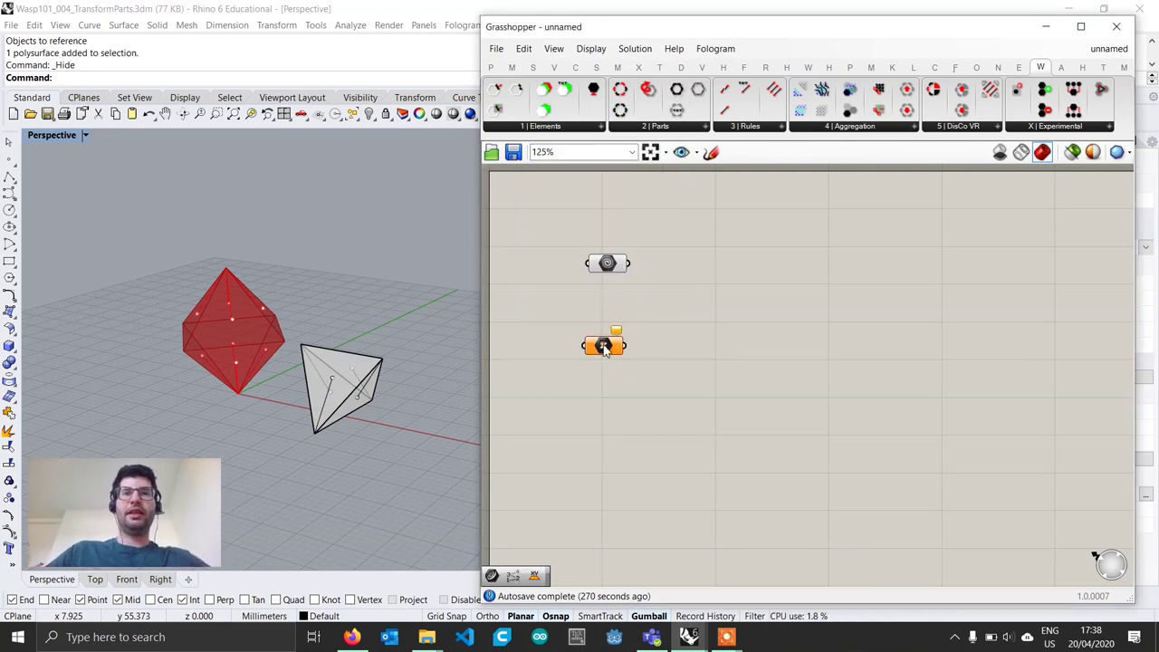
right_click(603, 345)
click(694, 532)
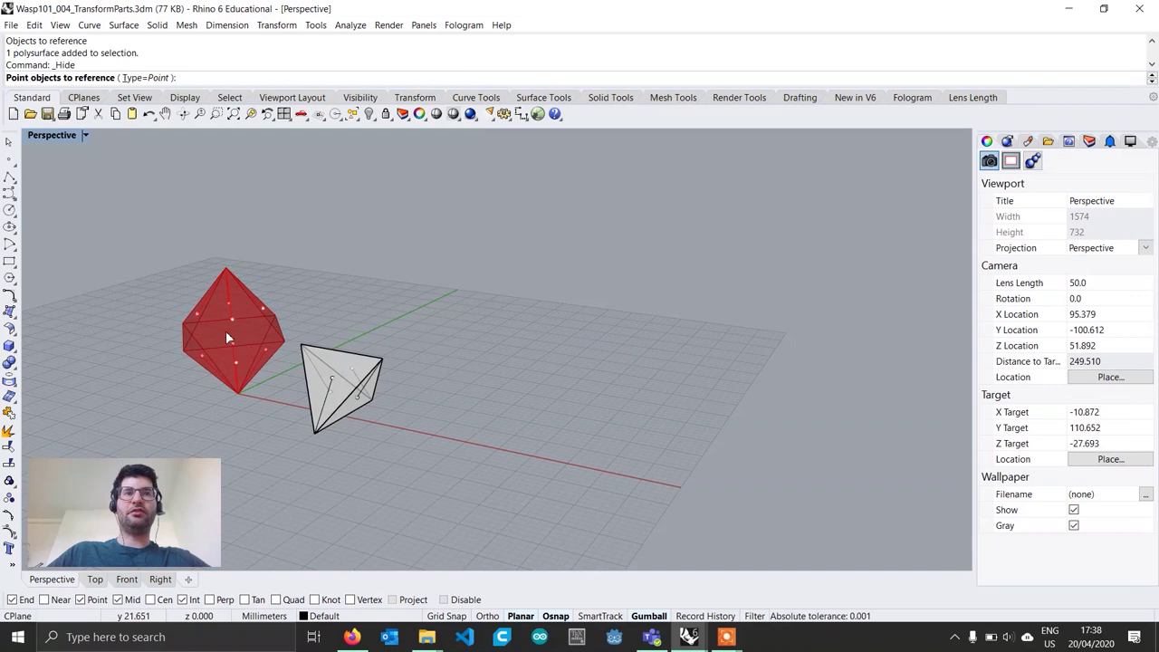
scroll(243, 338, up, 2)
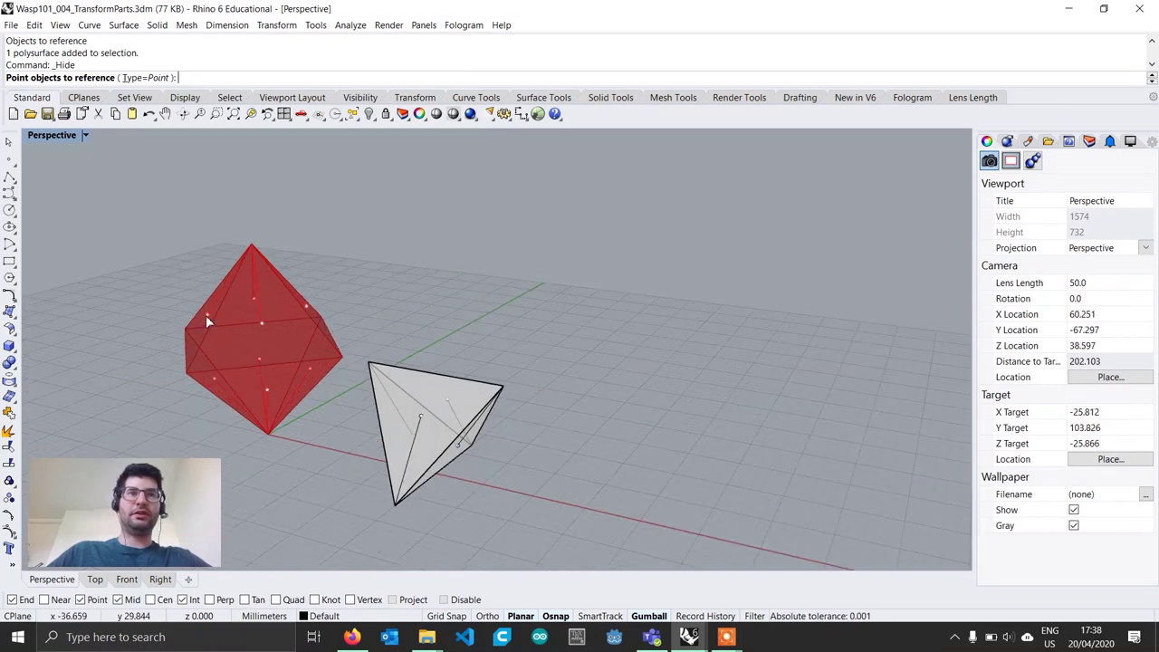
click(206, 315)
click(262, 322)
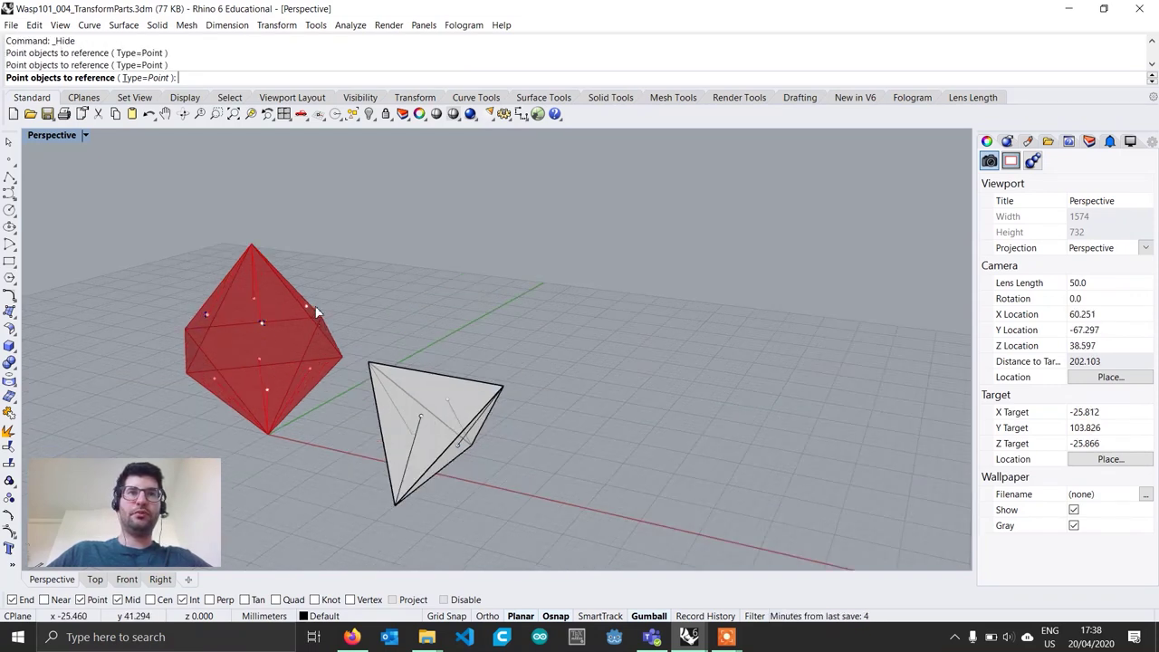
click(308, 306)
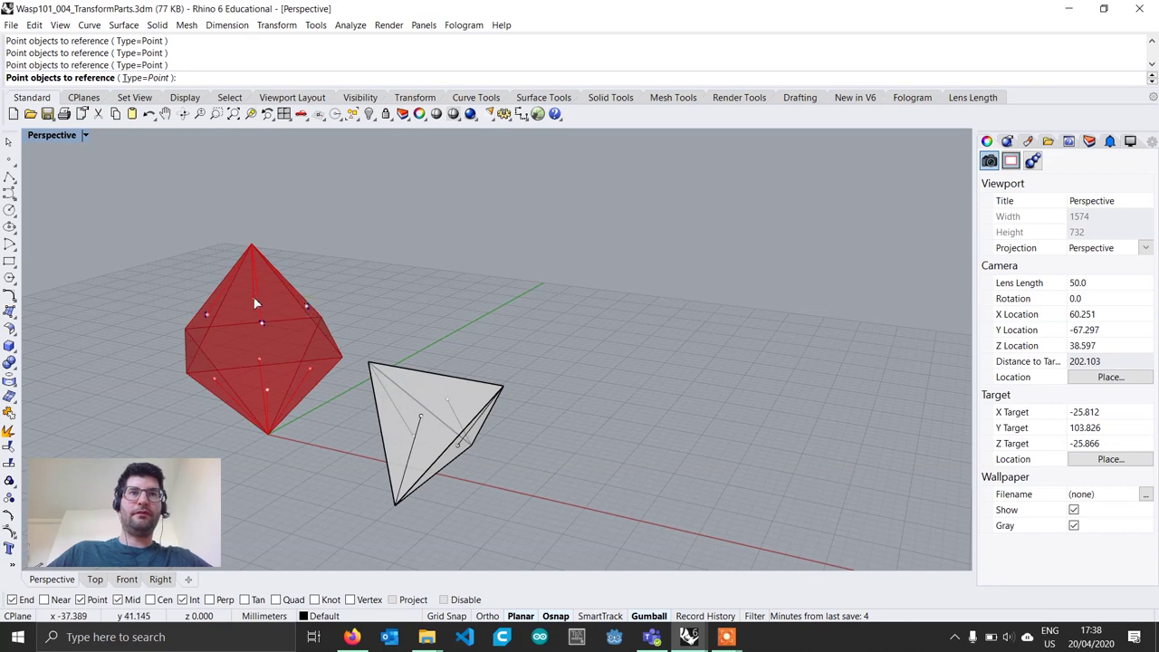
click(267, 391)
key(Return)
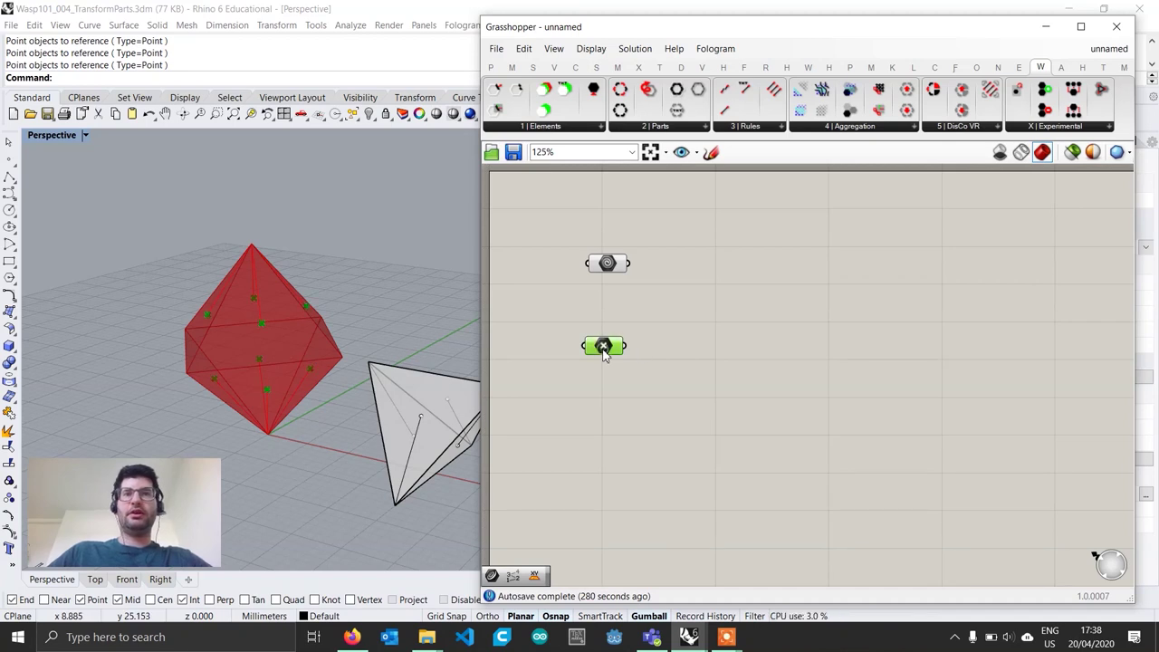
- Number the octahedron's points with a Point List component fed by the Point parameter and a size slider set to 2
click(701, 391)
double_click(701, 391)
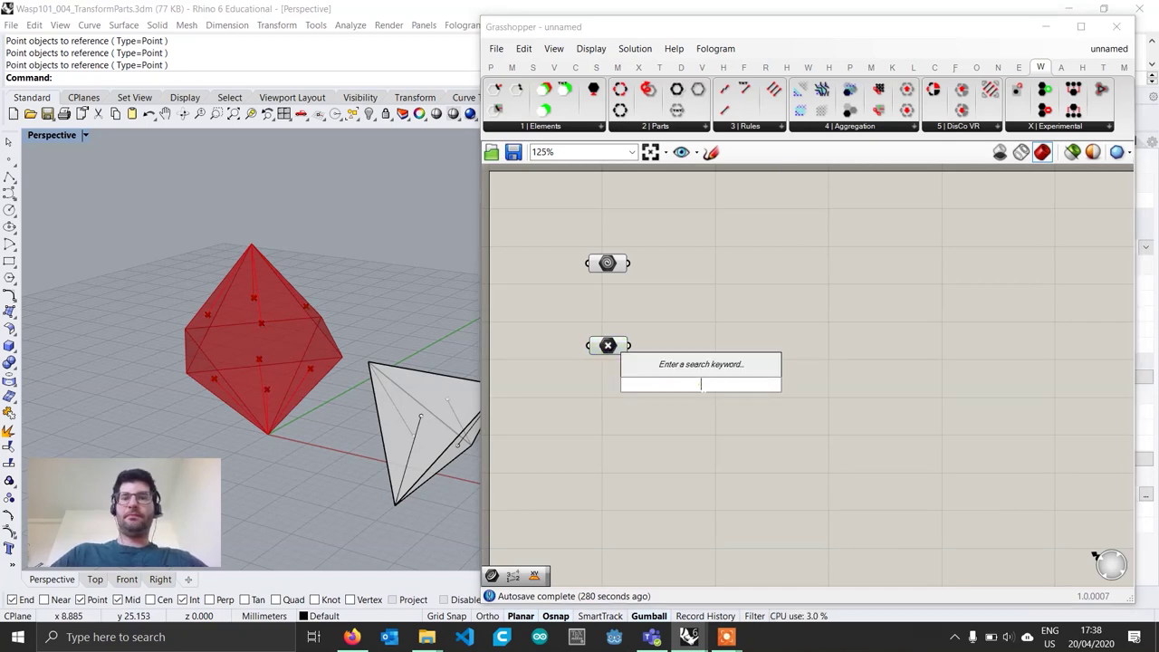
text(point list)
key(Return)
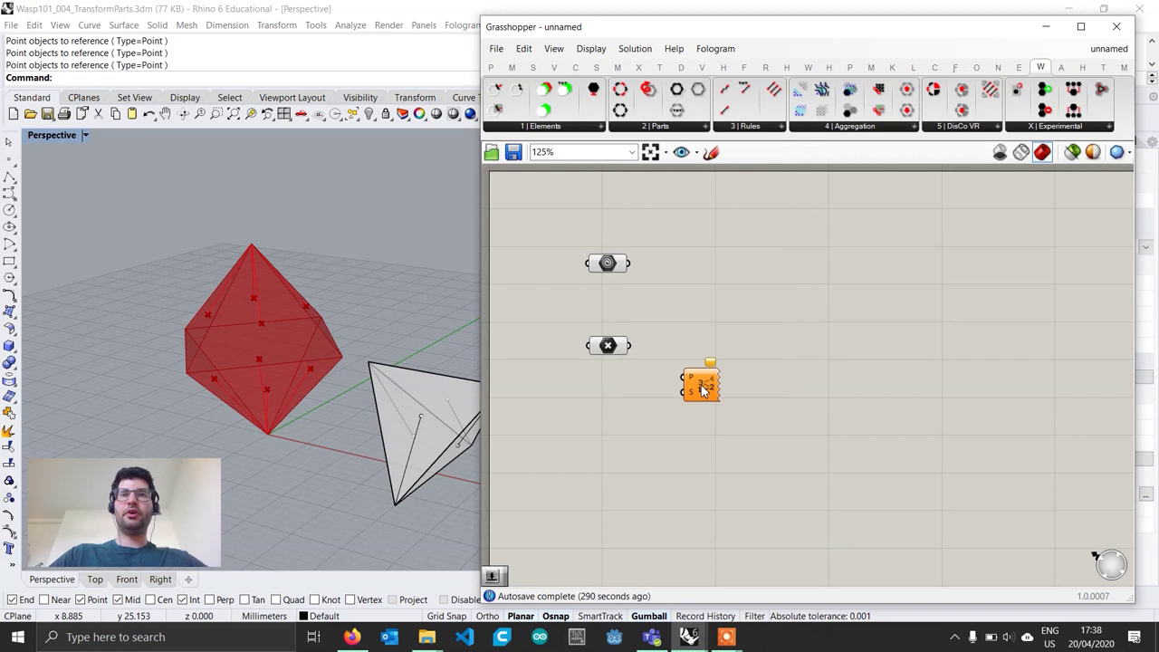
drag(629, 345, 619, 403)
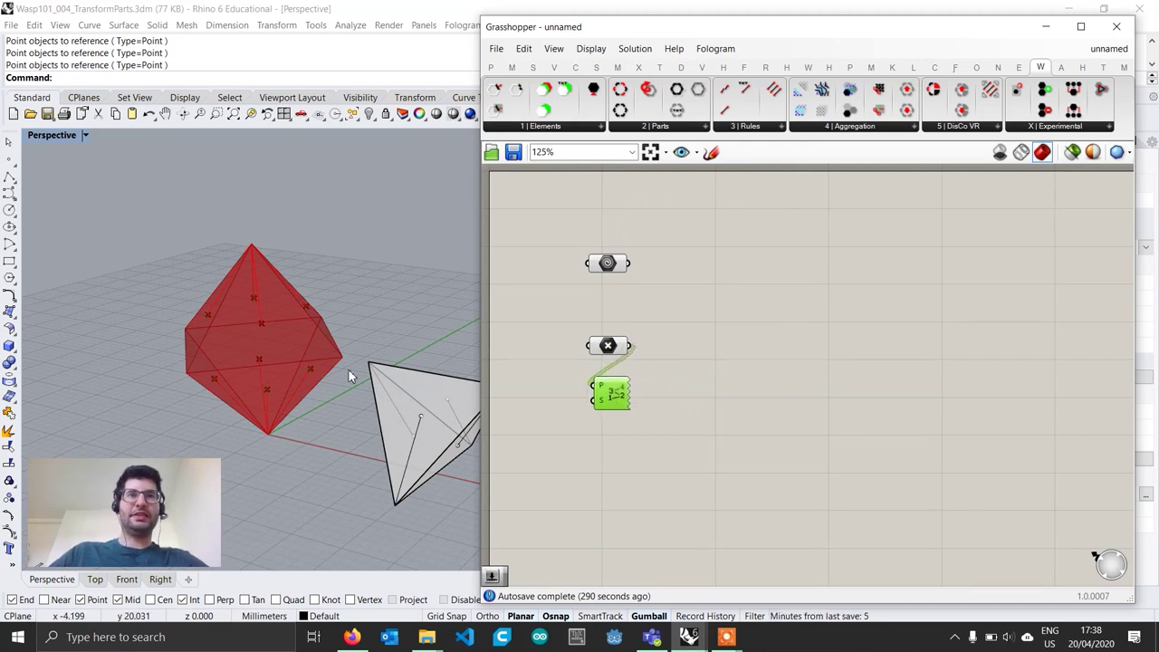
double_click(531, 408)
text(2)
key(Return)
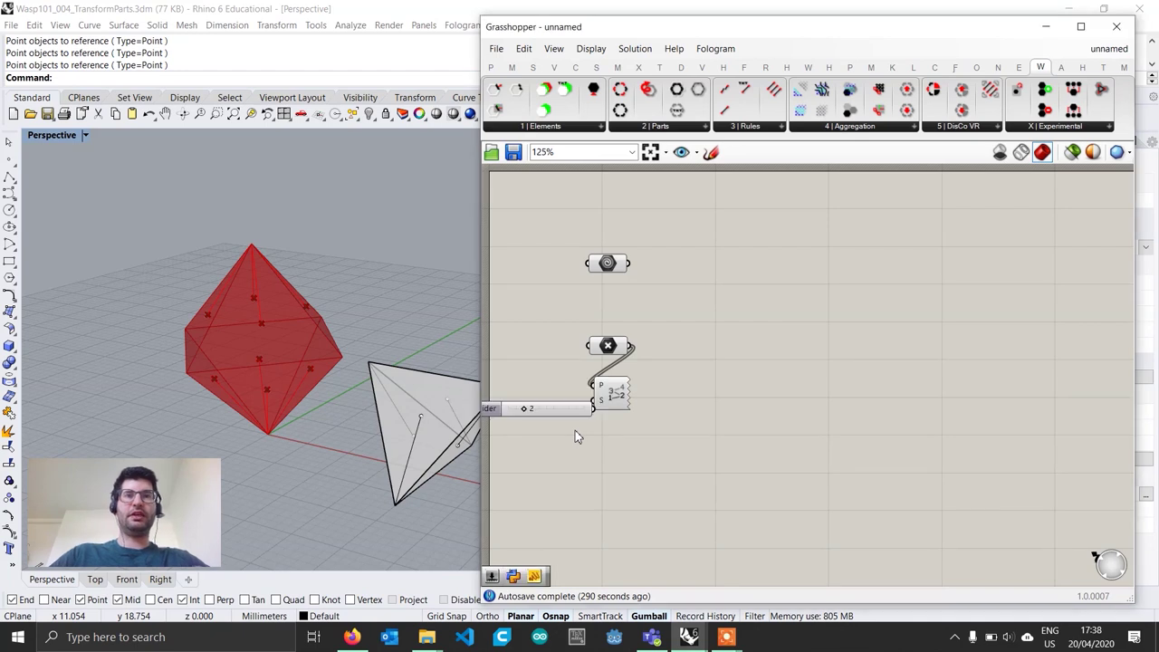
drag(576, 411, 565, 403)
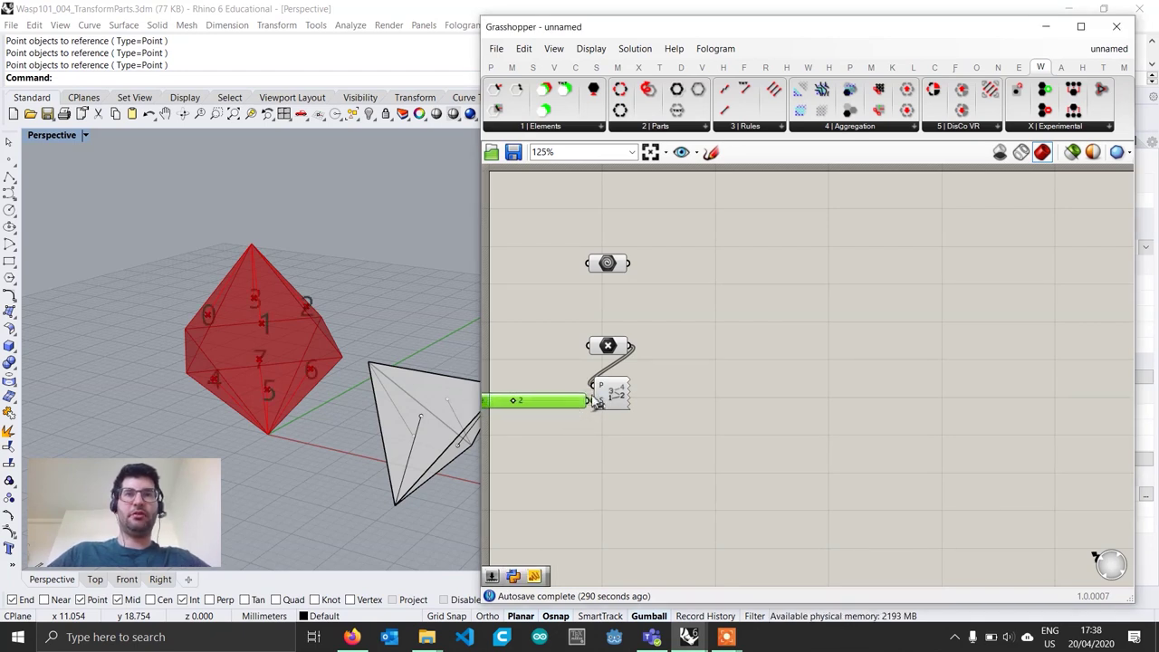
- Reference the octahedron's eight direction lines in a new Curve parameter, in the same order as the numbered points
right_drag(249, 336, 262, 336)
right_drag(387, 365, 377, 363)
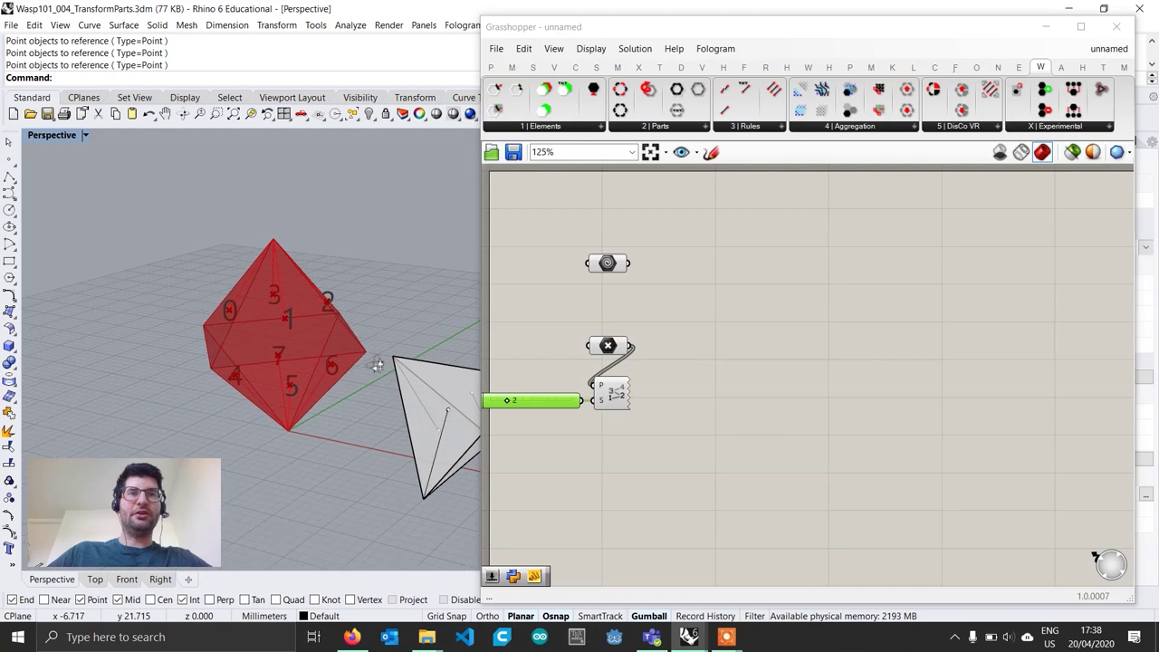
double_click(602, 462)
text(curve)
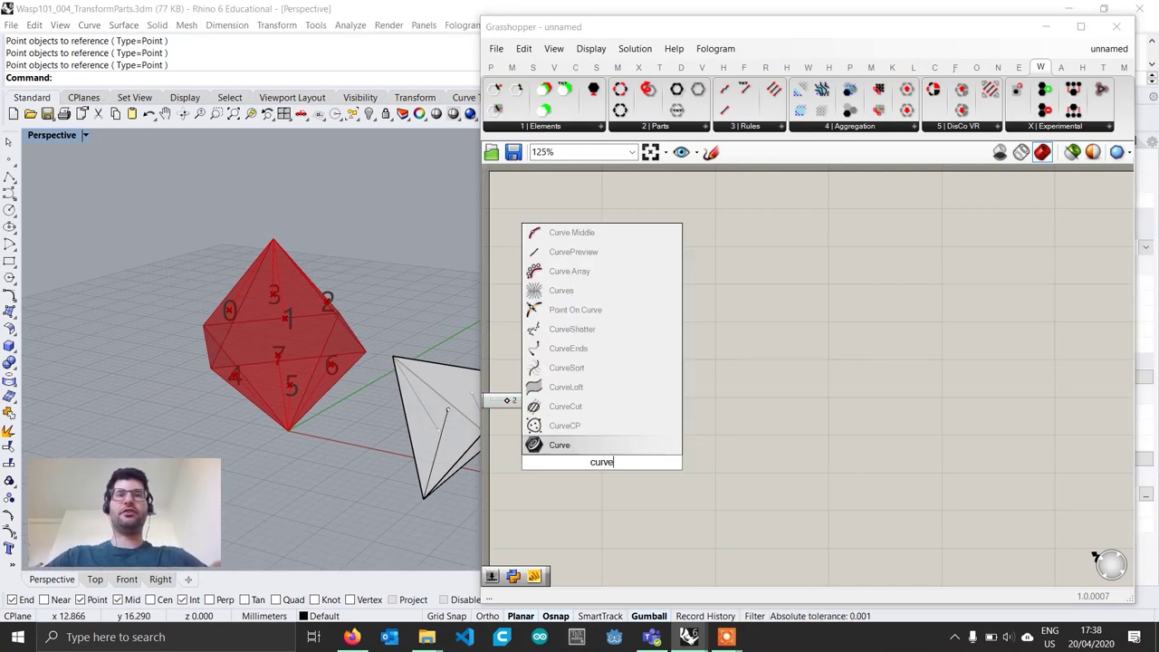
key(Return)
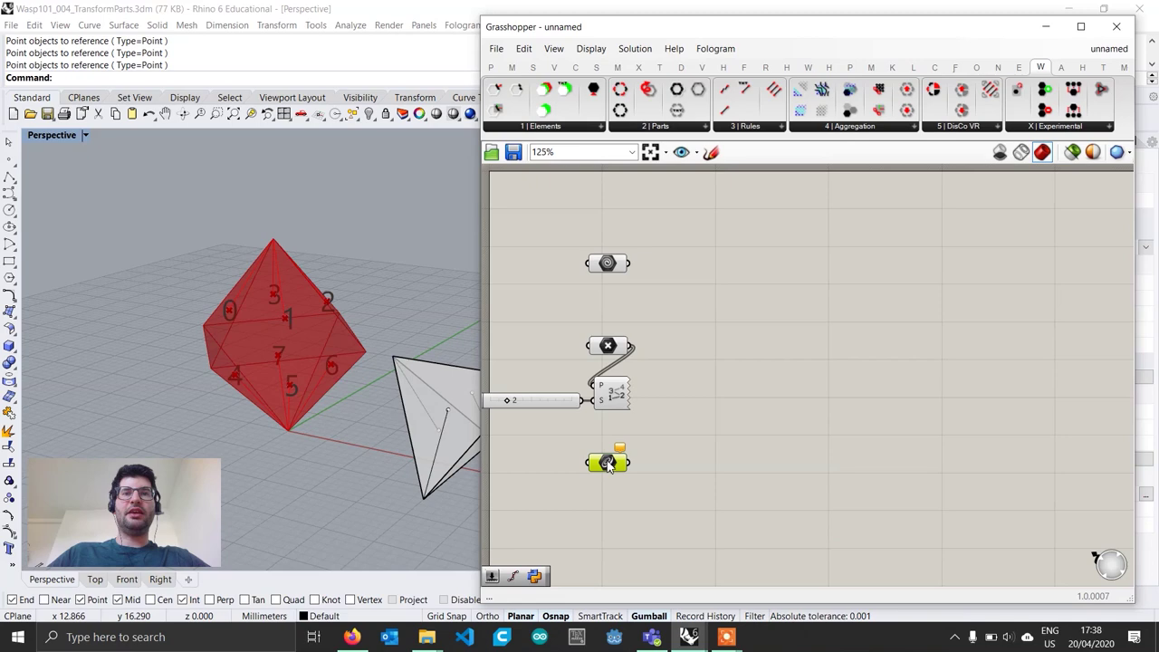
right_click(606, 463)
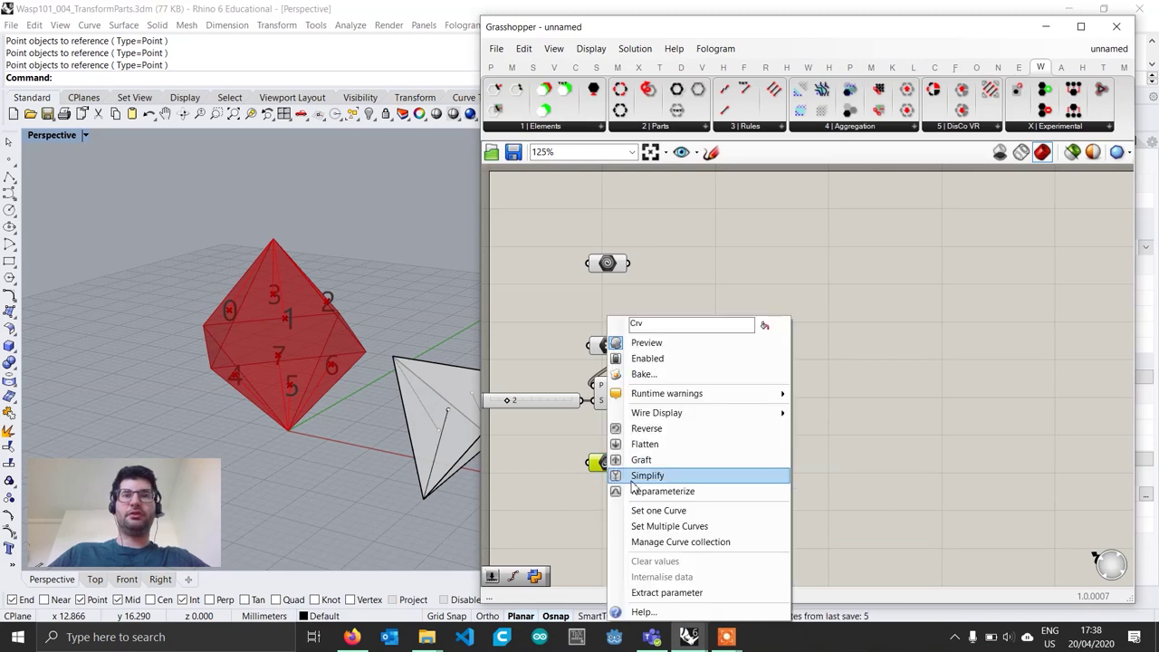
click(675, 527)
click(244, 281)
click(284, 304)
click(306, 279)
click(275, 276)
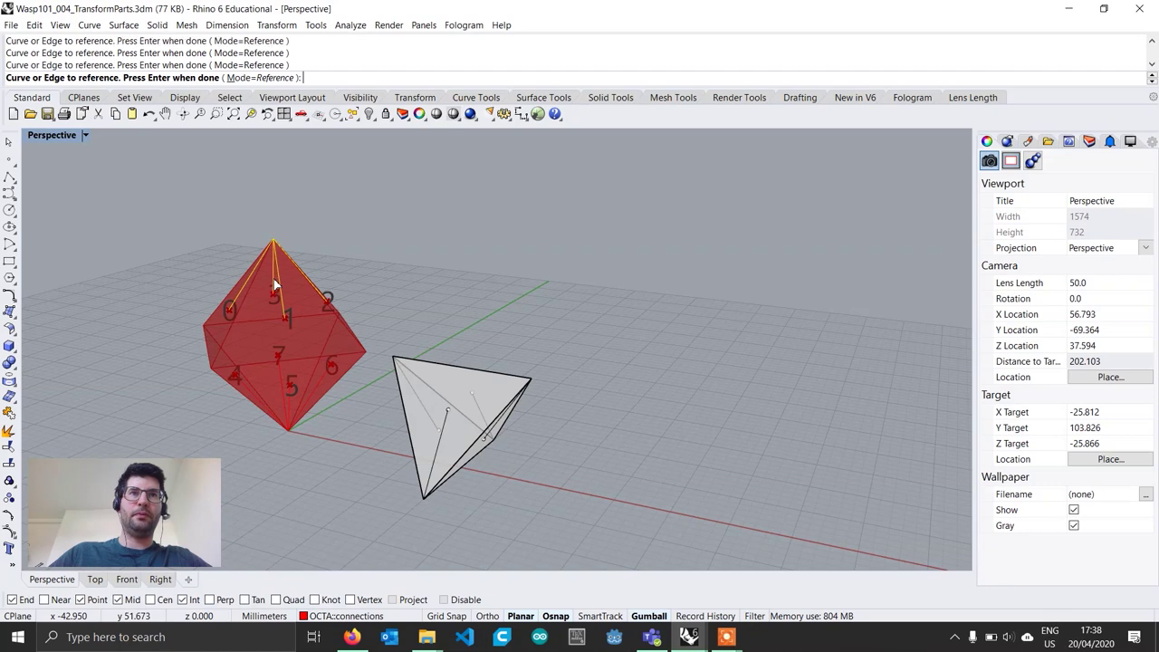
click(289, 402)
click(310, 395)
click(279, 364)
key(Return)
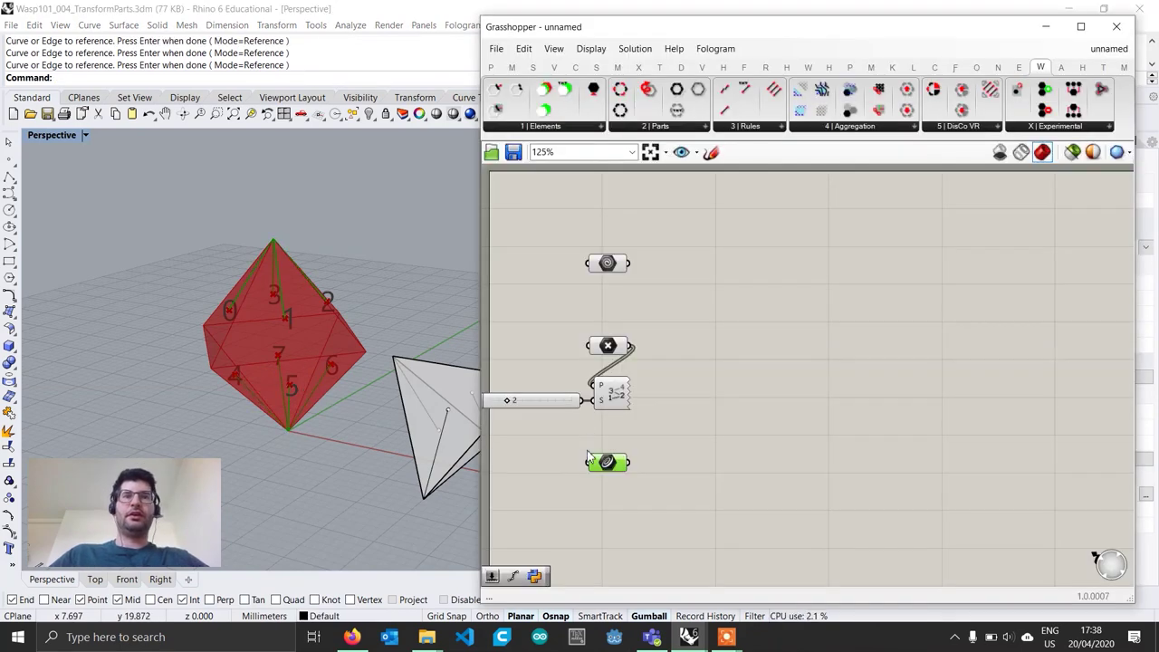
drag(604, 462, 604, 456)
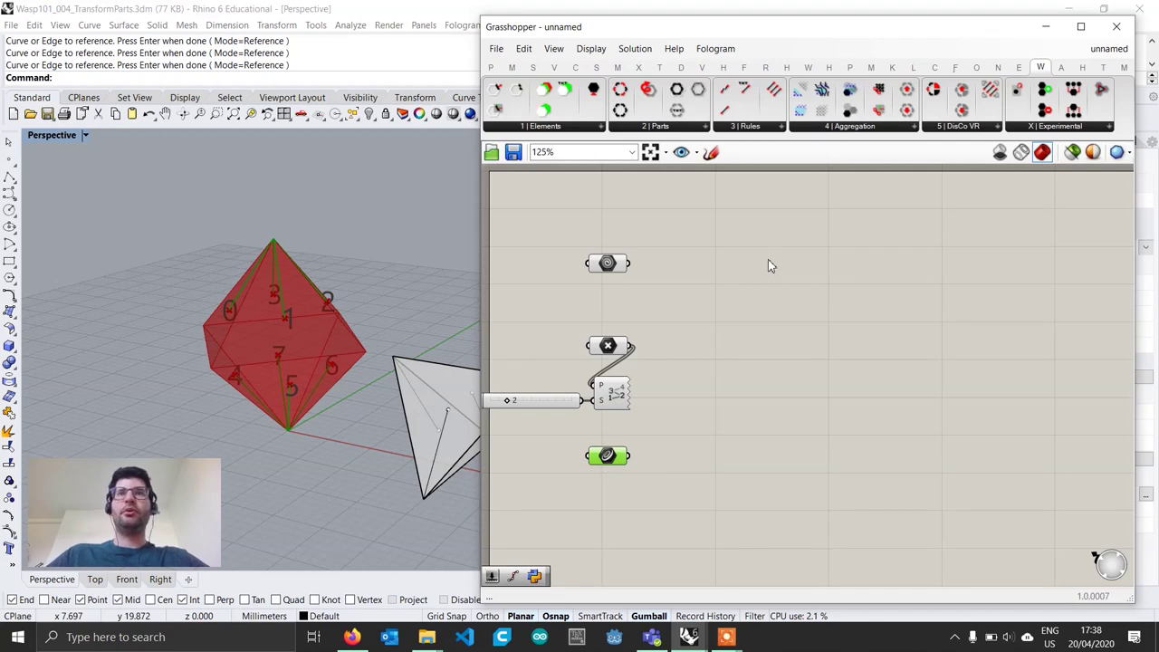
- Add a Wasp_Basic Part component to the canvas, beside the octahedron parameters
click(677, 127)
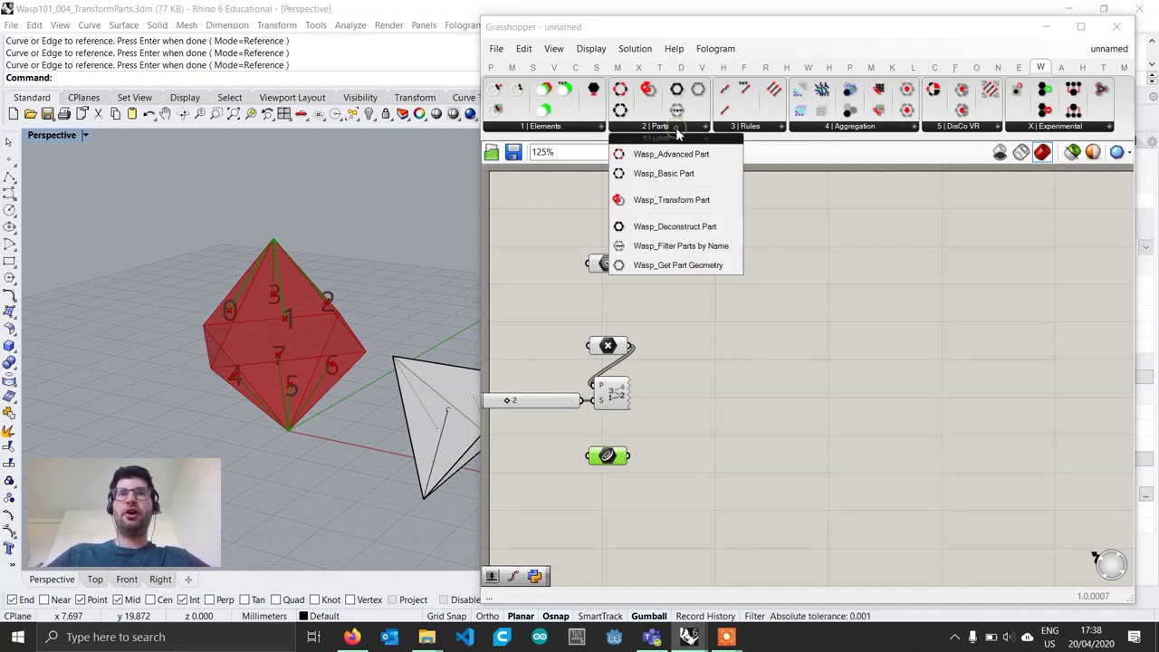
click(681, 173)
click(877, 373)
drag(875, 365, 922, 300)
shift+right_drag(452, 362, 303, 353)
- Connect a panel reading OCTA to the Basic Part's NAME input and the octahedron Geometry parameter to its GEO input
click(826, 259)
double_click(826, 259)
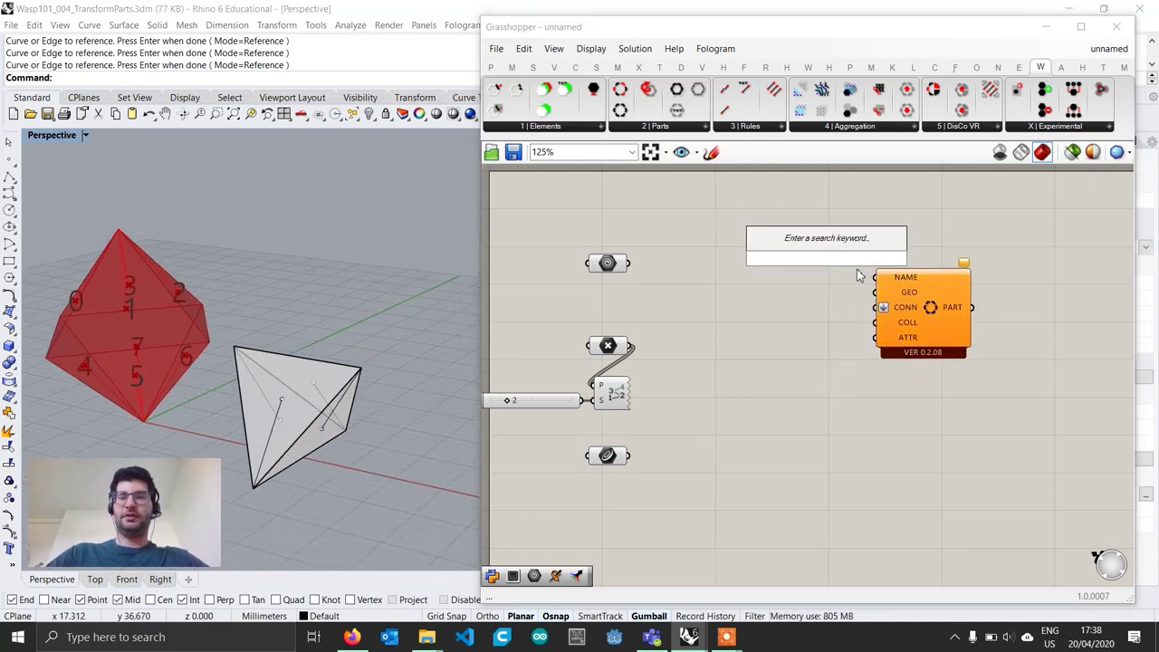
text(PanelOCTA)
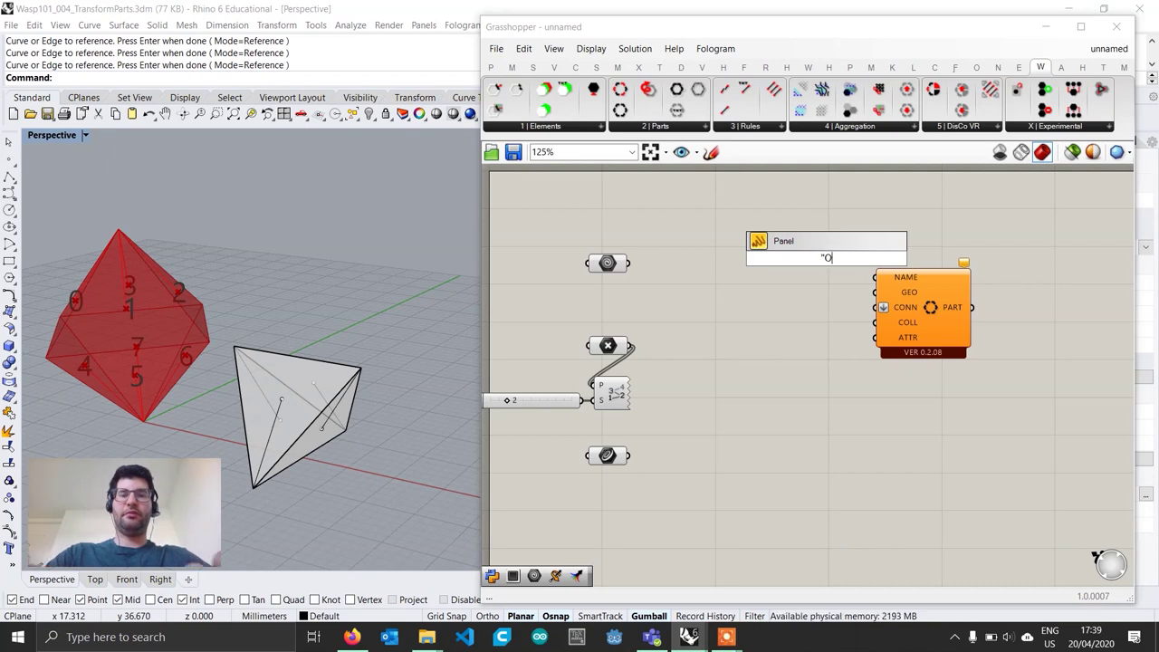
key(Return)
drag(847, 258, 874, 277)
drag(627, 263, 875, 292)
drag(824, 255, 820, 253)
drag(952, 315, 948, 281)
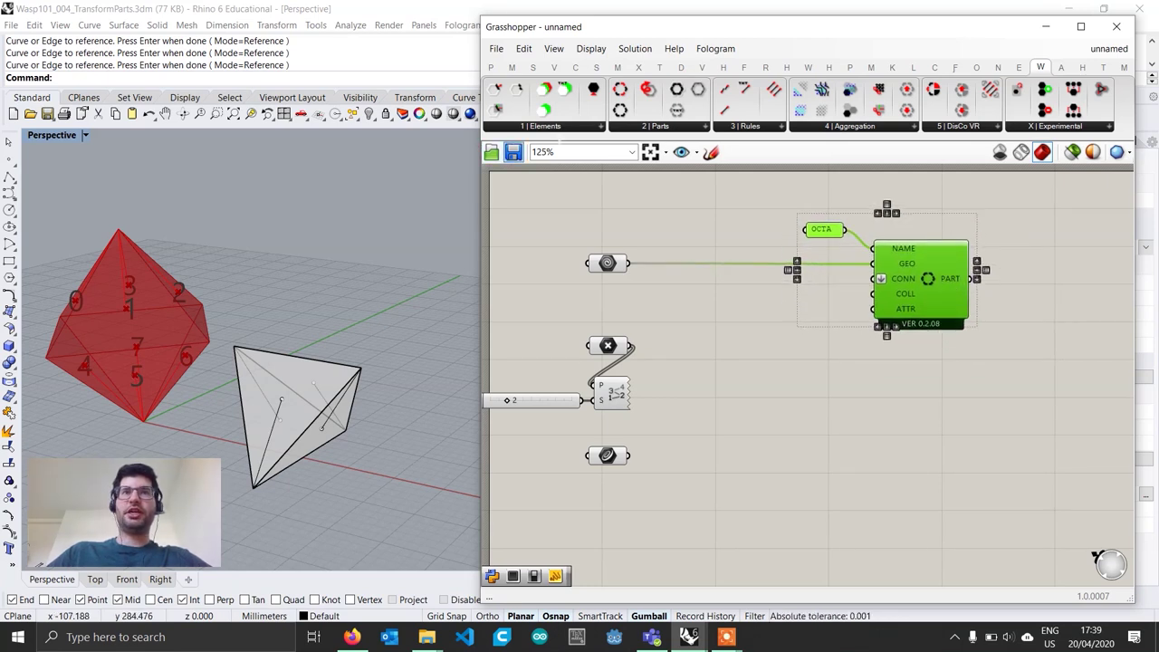
- Add a Wasp connection component fed by the octahedron's geometry, points and direction curves, and connect its CONN output to the OCTA part
click(546, 126)
drag(568, 155, 764, 361)
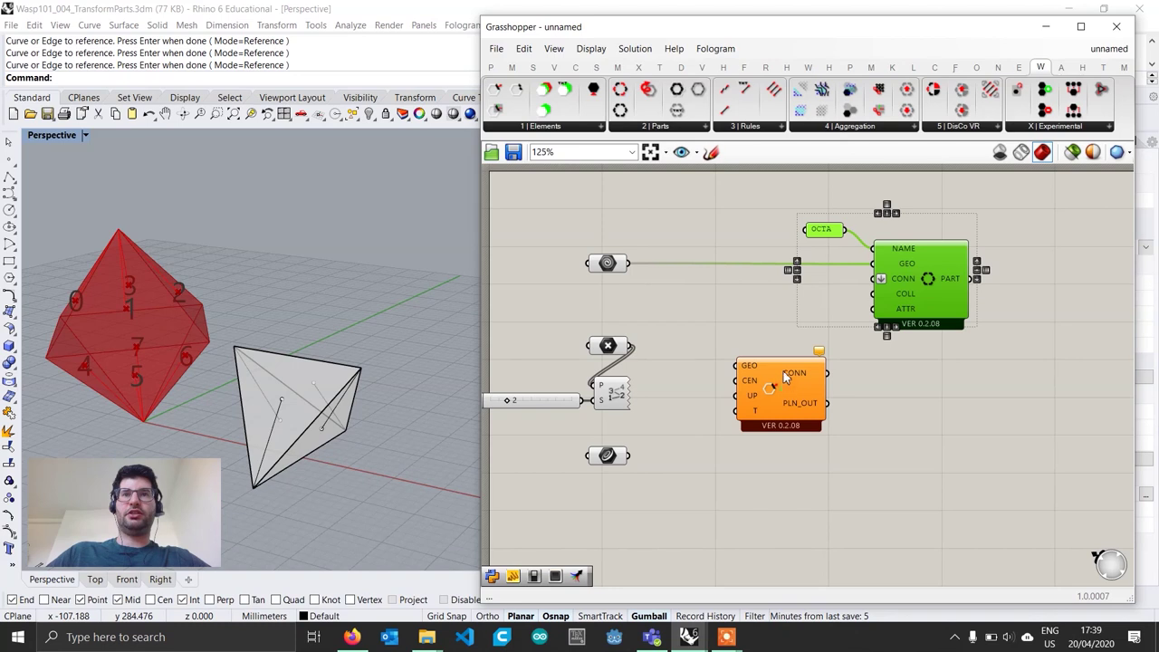
drag(629, 263, 717, 341)
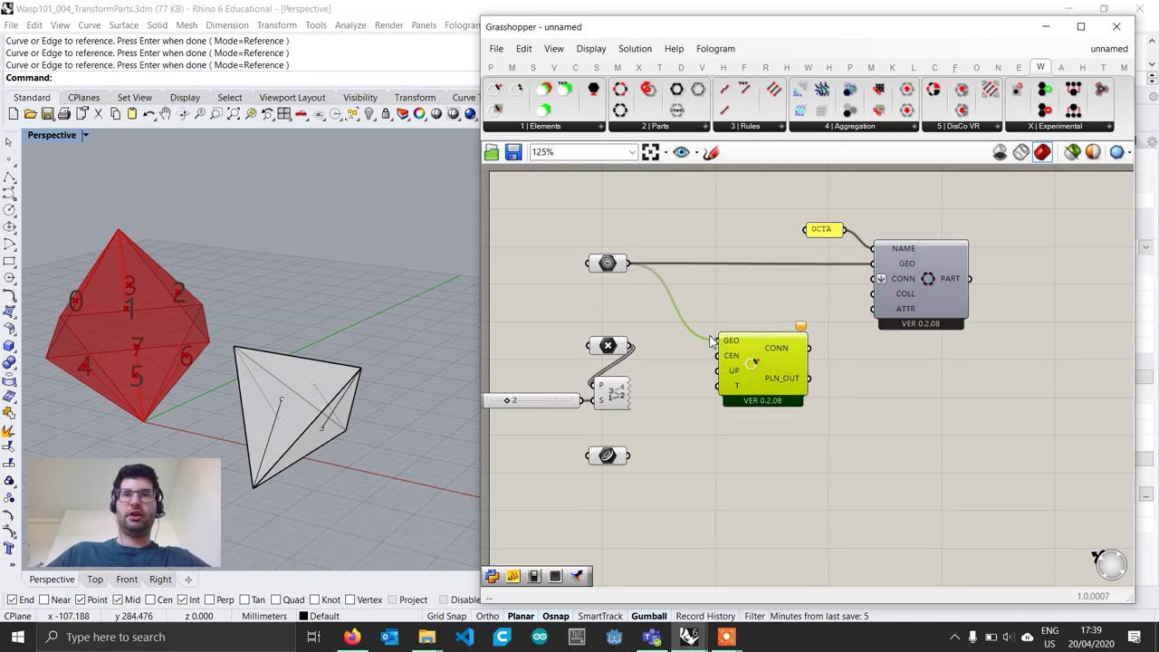
drag(632, 346, 716, 356)
drag(628, 456, 872, 279)
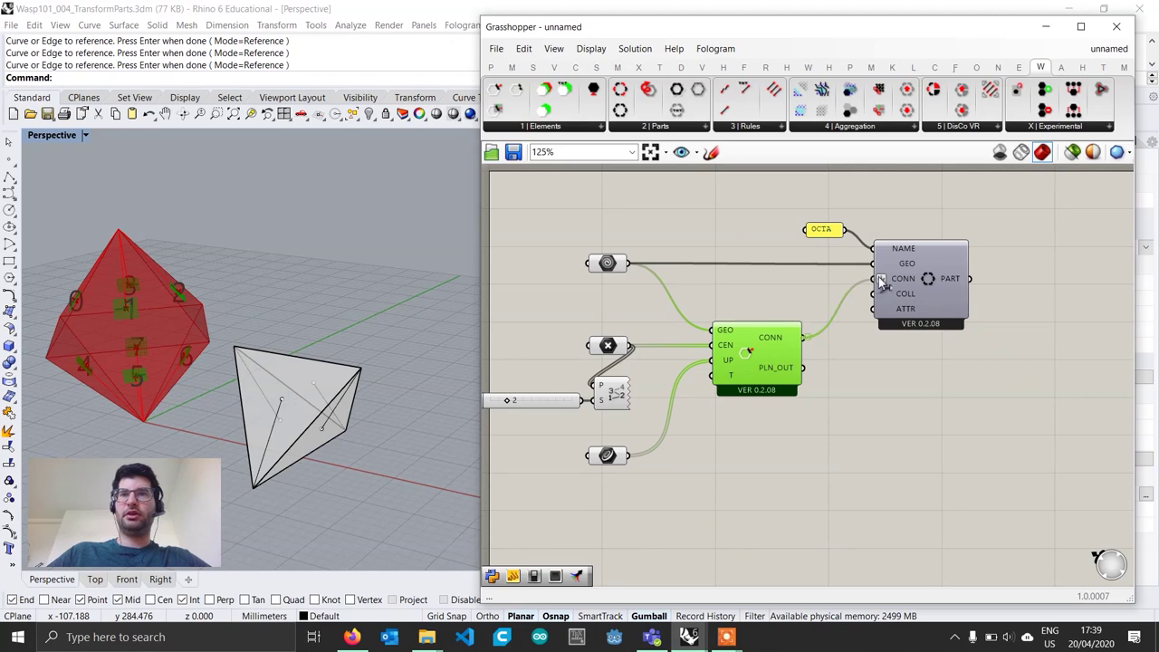
click(913, 414)
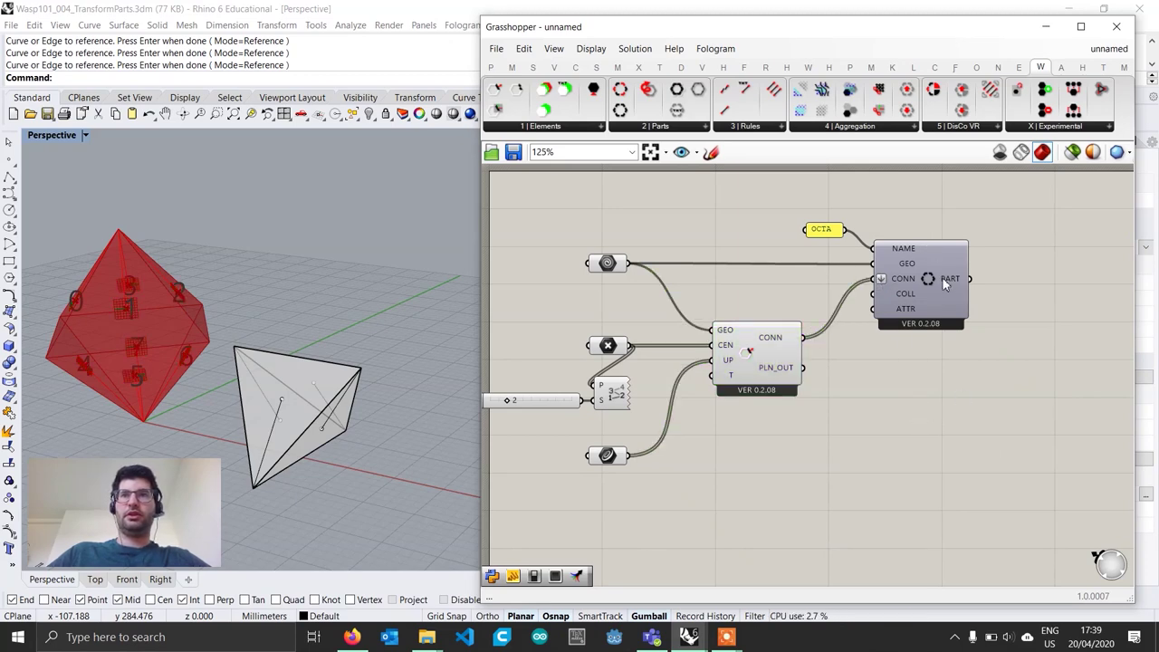
- Duplicate the whole OCTA part definition and place the copy below the original on the canvas
scroll(945, 282, down, 1)
drag(805, 376, 523, 204)
key(ctrl+c)
key(ctrl+v)
right_drag(933, 311, 900, 222)
scroll(896, 212, down, 2)
drag(897, 211, 902, 418)
right_drag(861, 442, 860, 383)
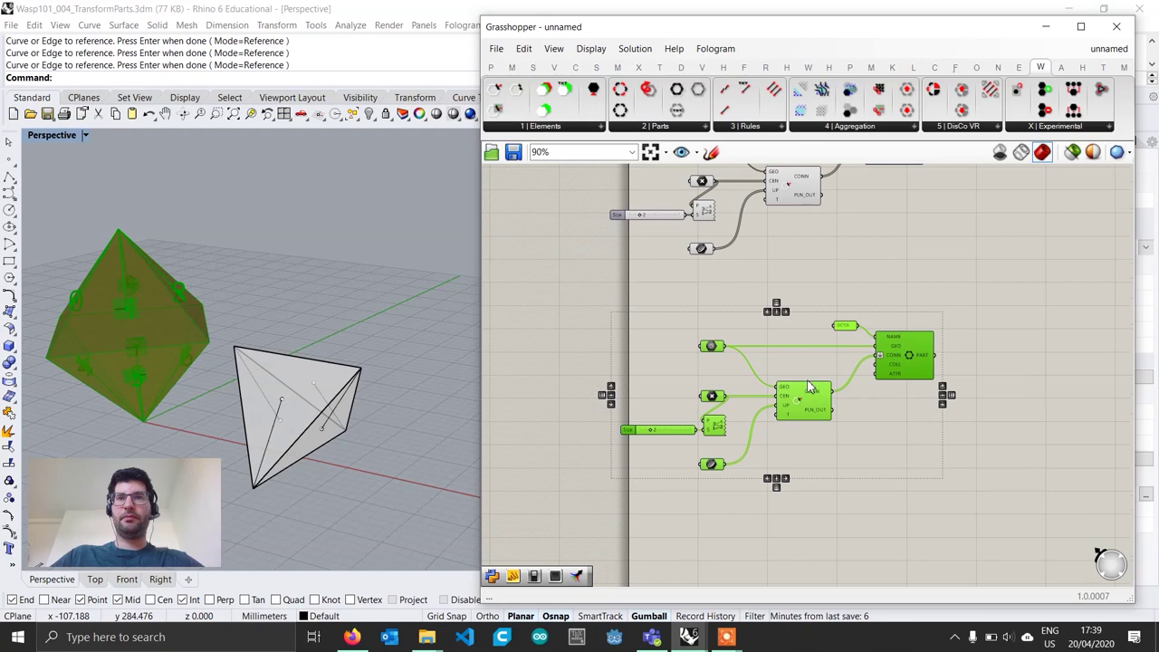
scroll(812, 384, up, 2)
click(911, 276)
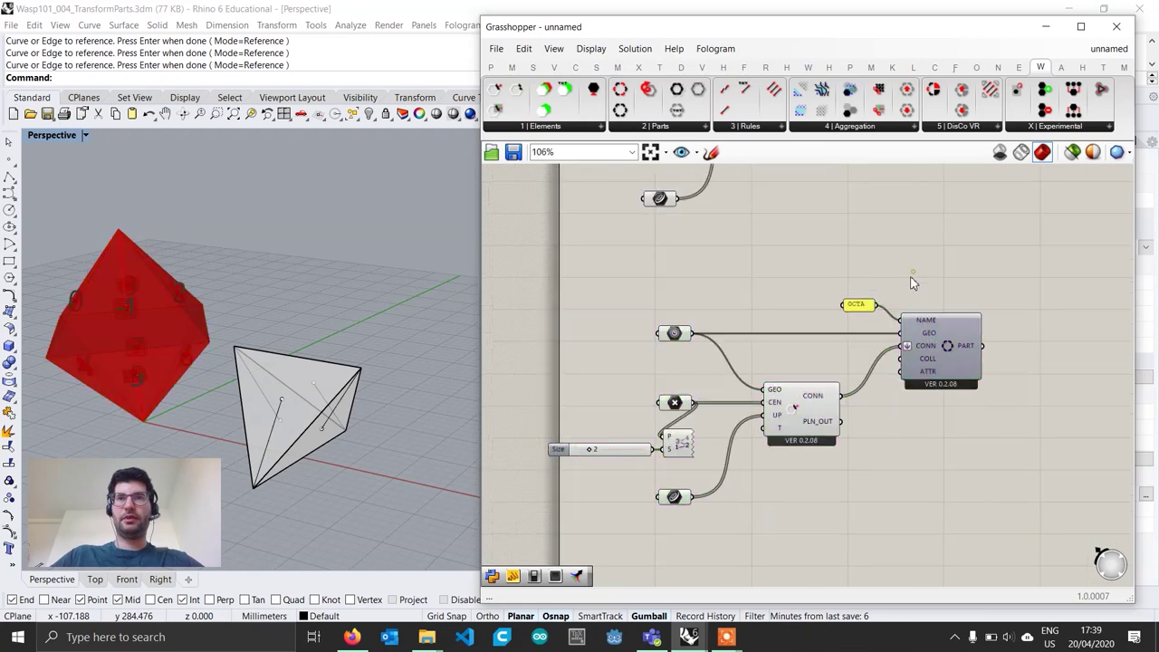
- Change the copied part's name panel text to TETRA
click(859, 306)
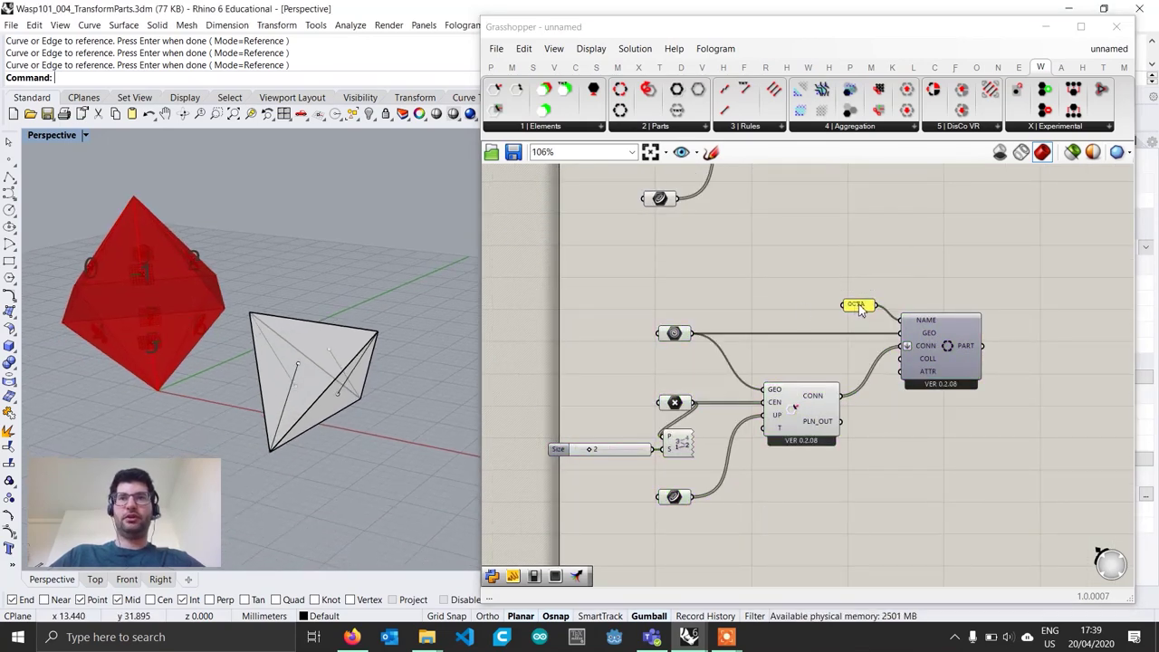
double_click(860, 308)
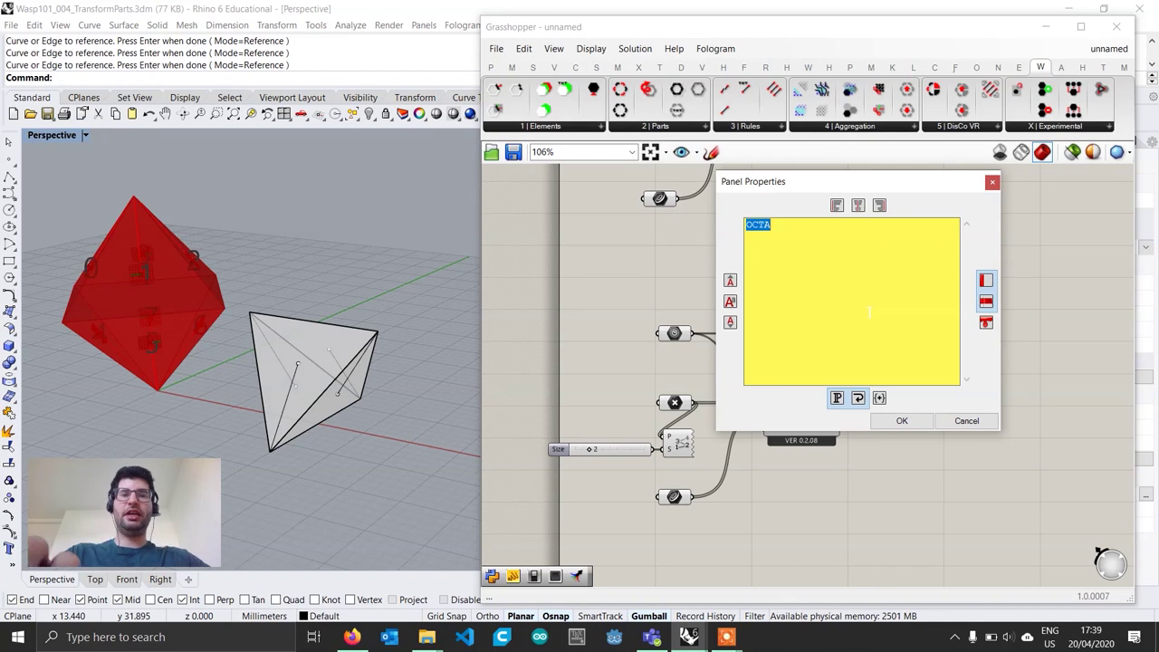
text(TETRA)
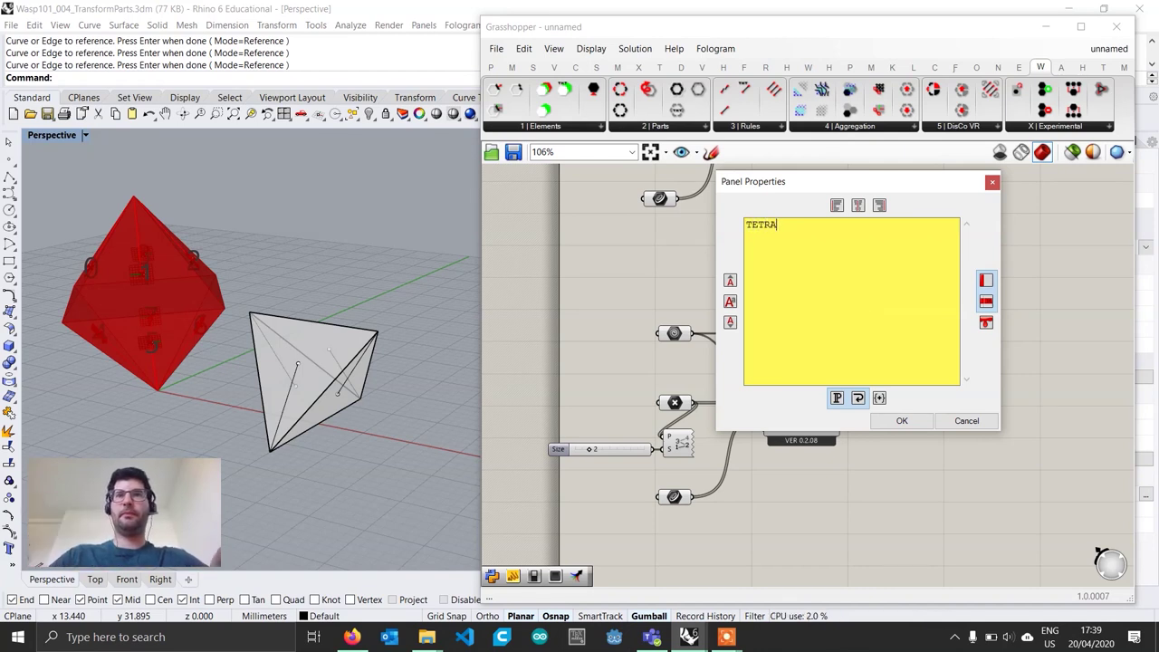
click(893, 421)
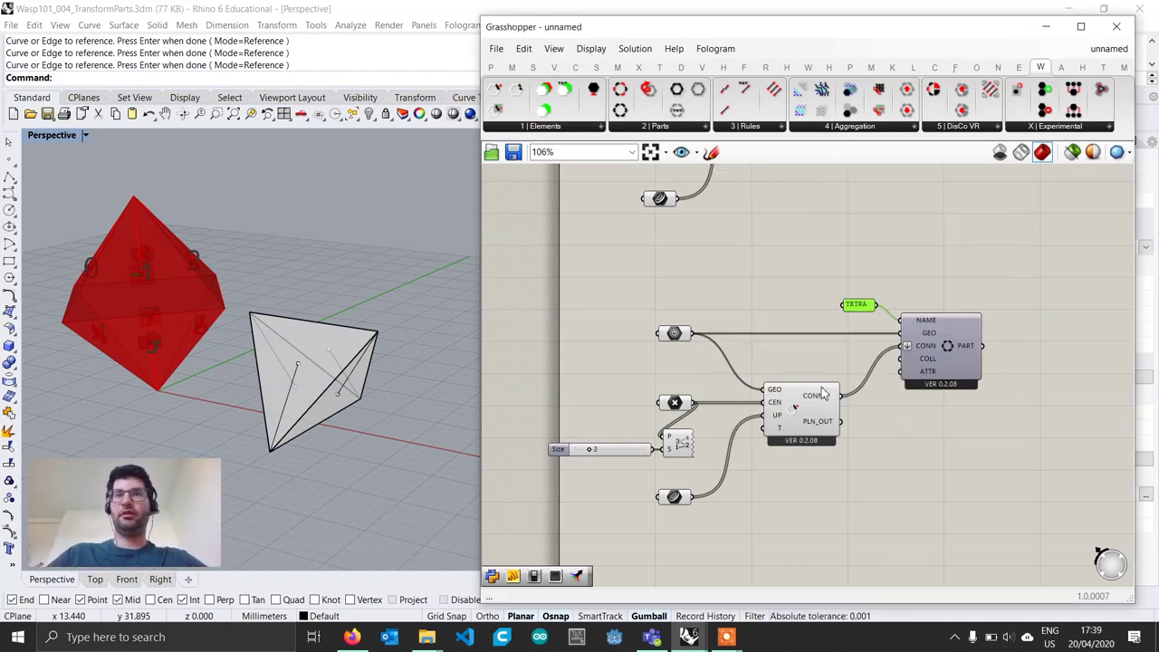
- Reference the tetrahedron polysurface in the copied Geometry parameter and hide the original solid in Rhino
right_click(682, 340)
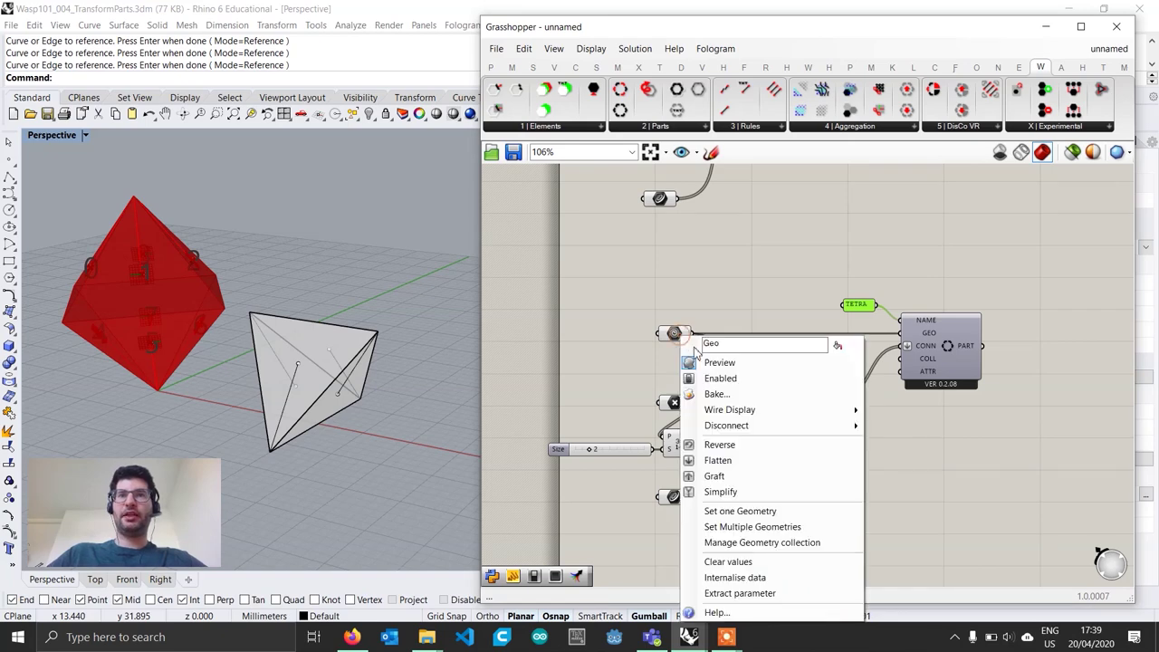
click(776, 513)
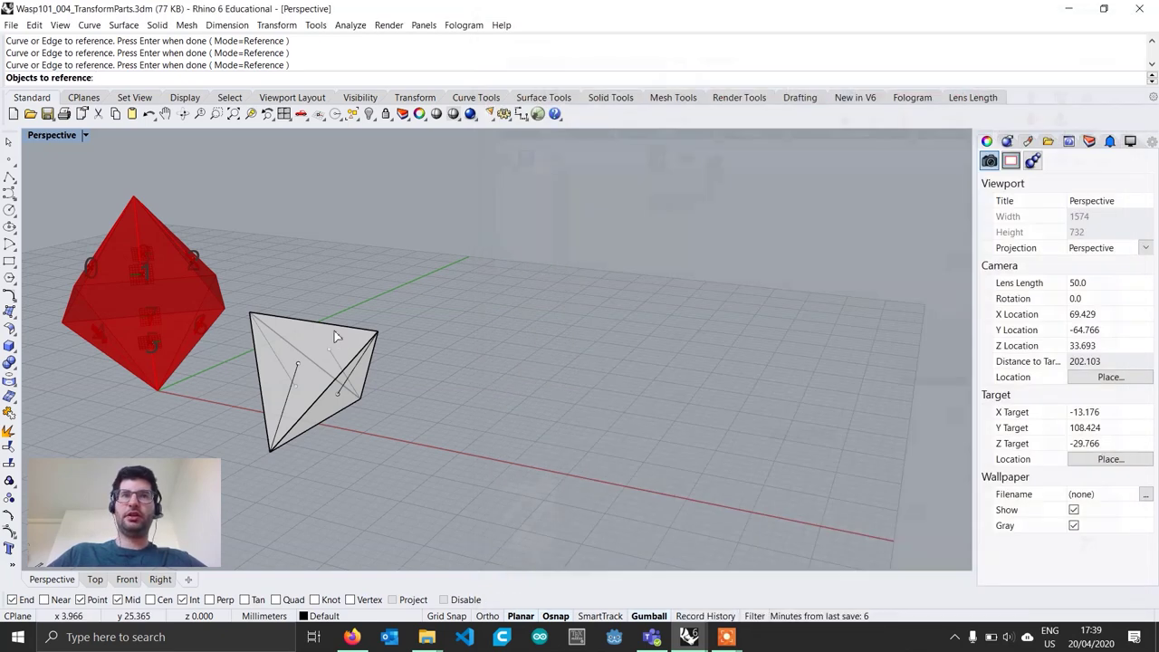
click(334, 331)
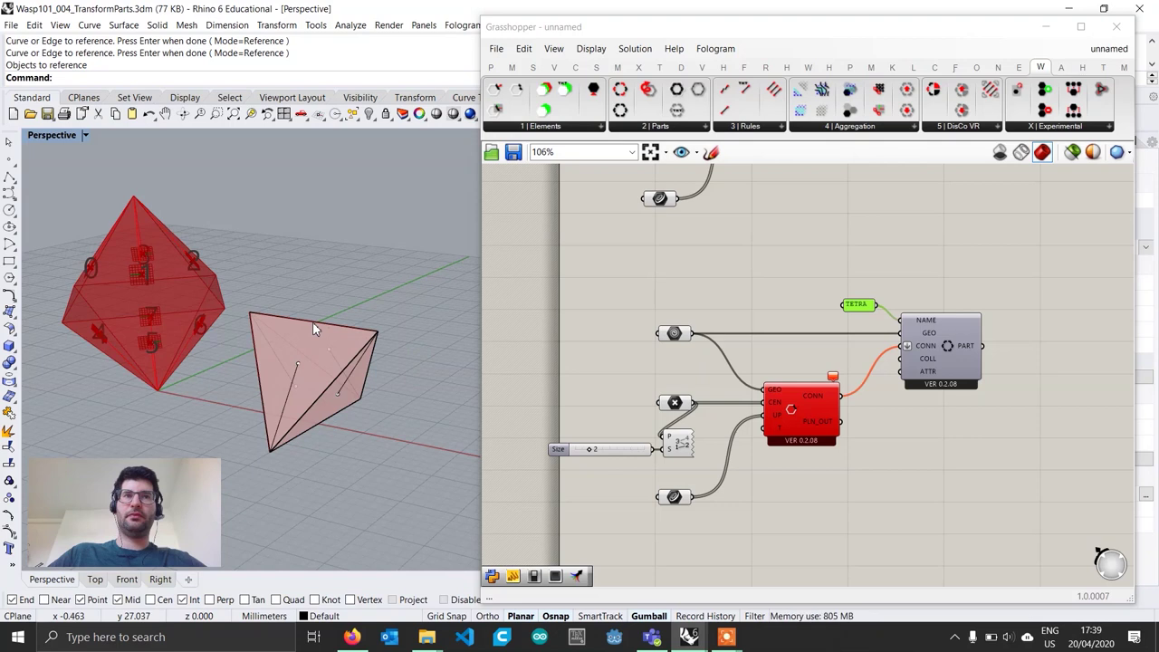
click(313, 322)
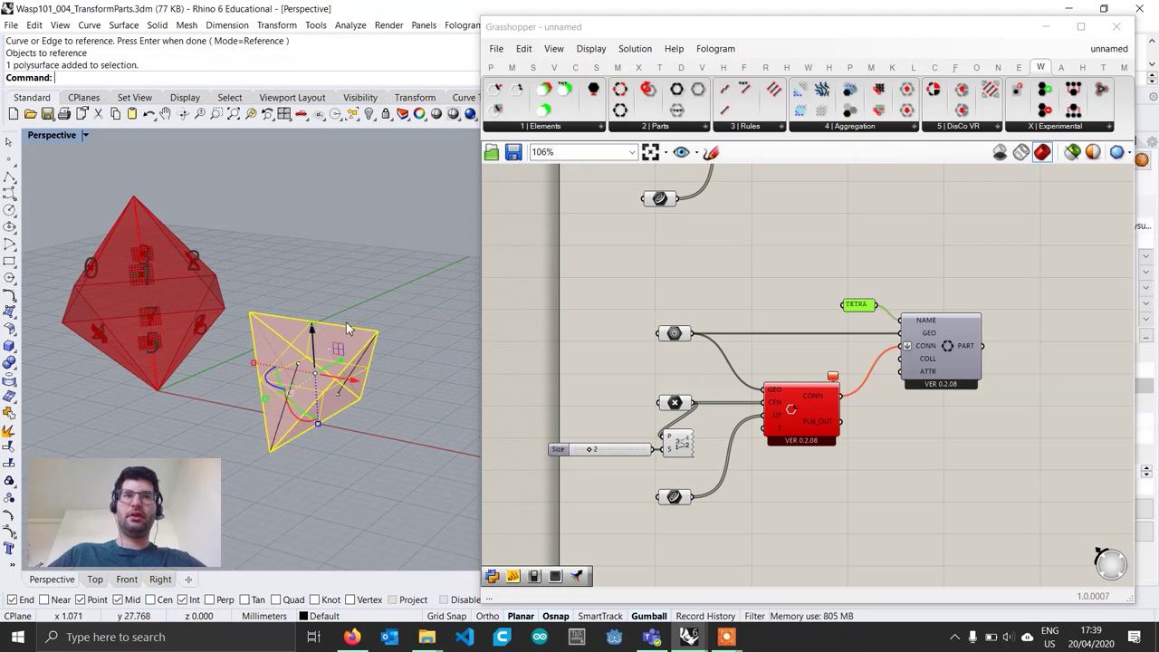
click(368, 113)
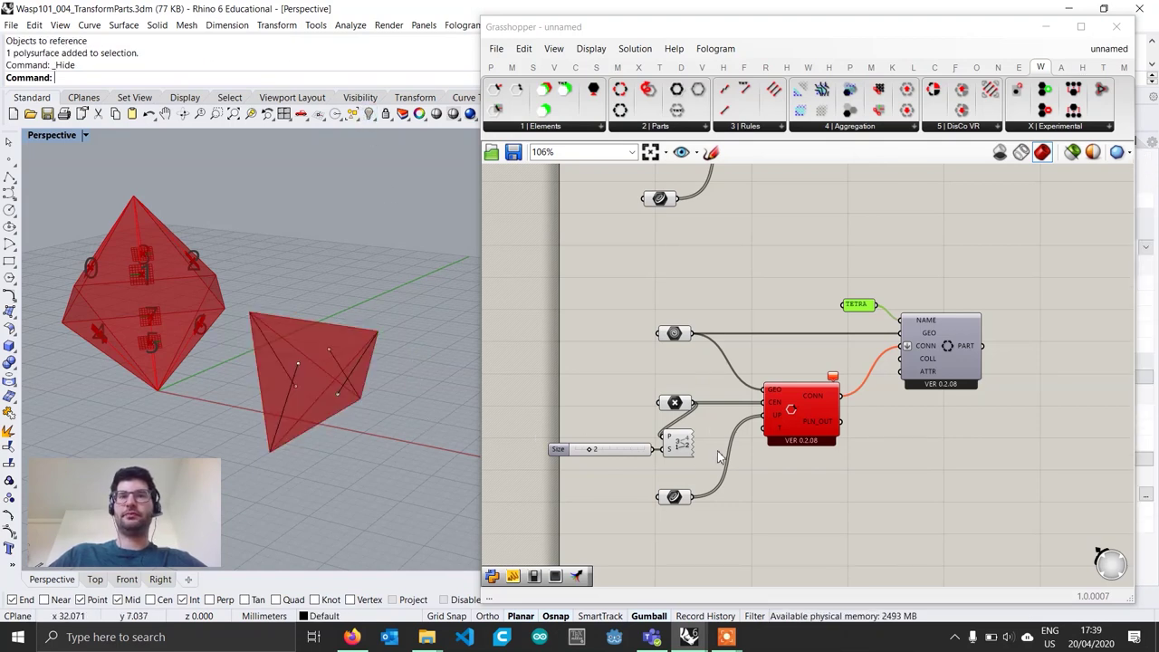
- Reference the tetrahedron's four face points in the copied Point parameter, replacing the octahedron's points
right_click(673, 404)
click(735, 527)
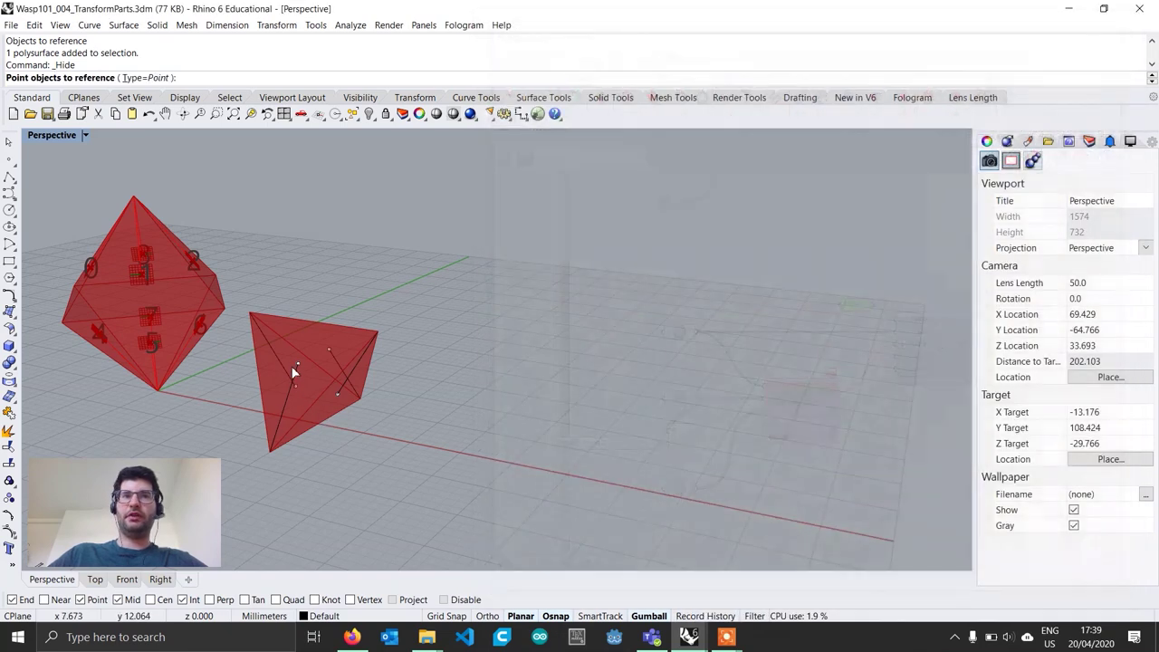
click(327, 350)
click(296, 386)
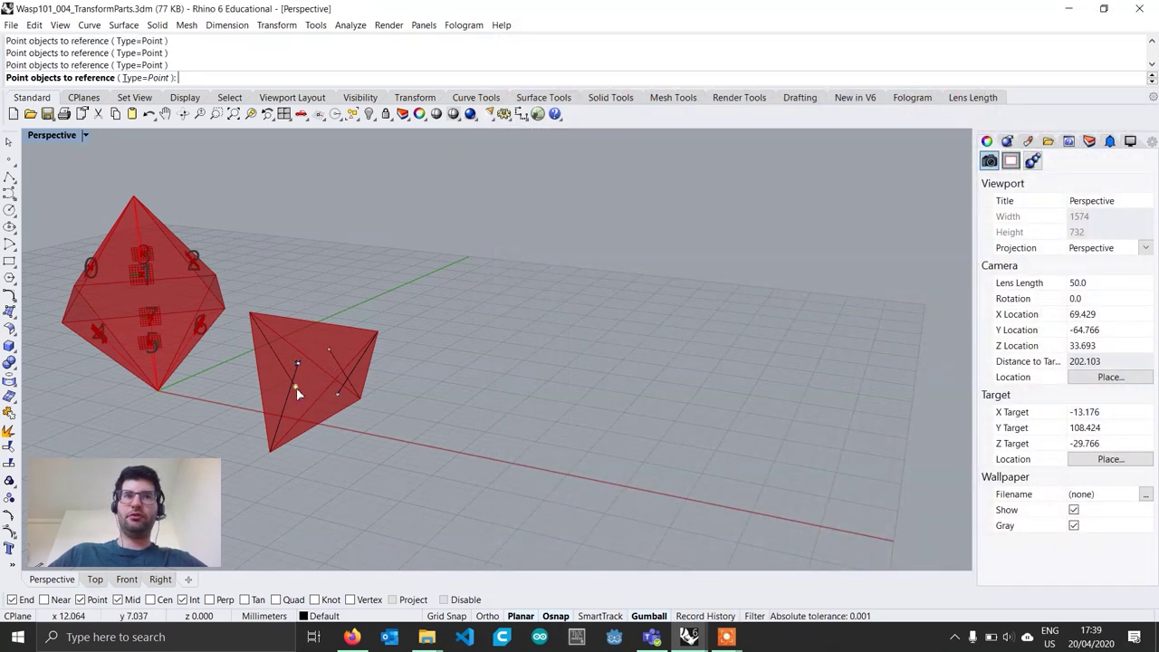
click(337, 395)
key(Return)
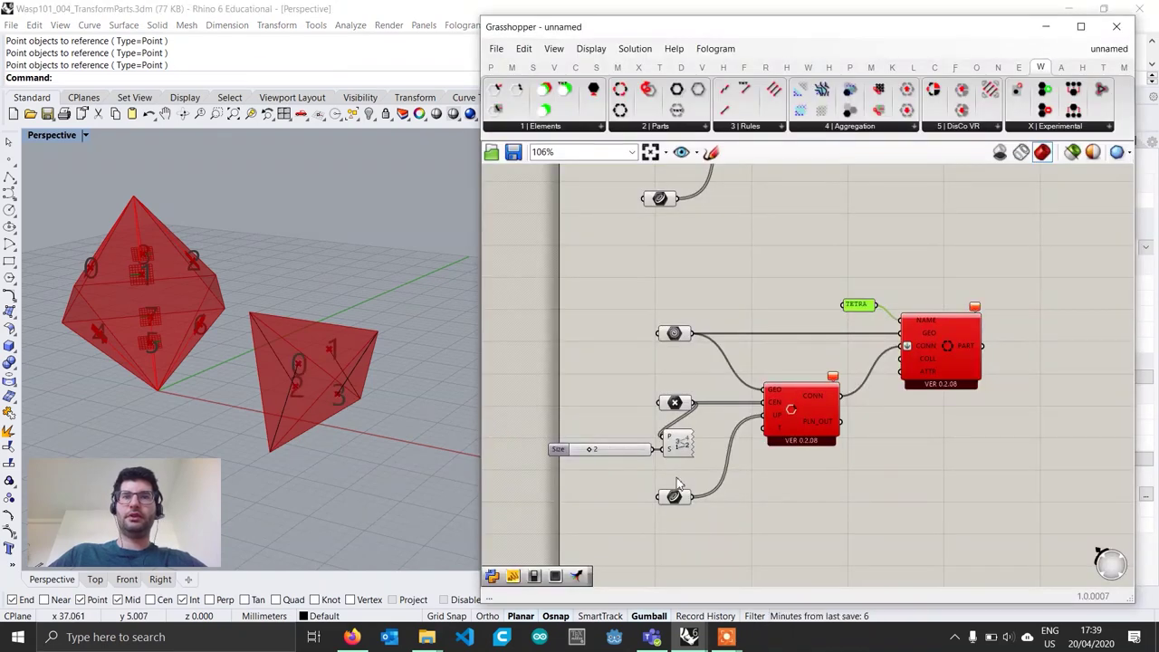
- Reference the tetrahedron's four direction lines in the copied Curve parameter, in the same order as its numbered points
right_click(677, 500)
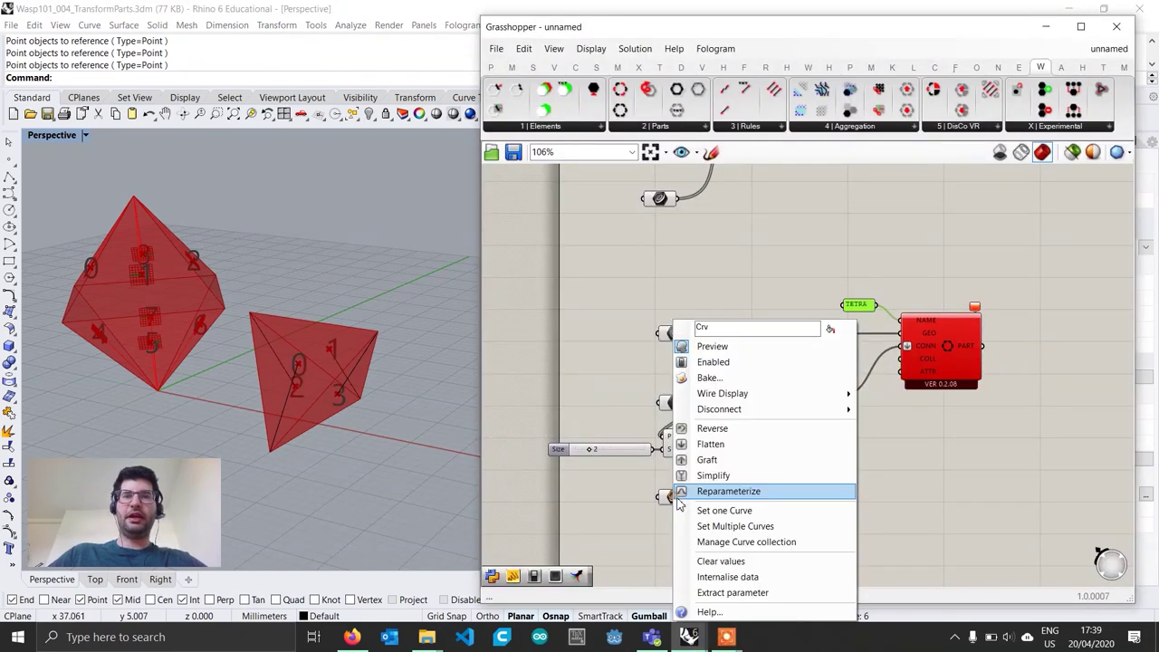
click(715, 526)
click(285, 400)
click(335, 362)
click(277, 349)
key(Return)
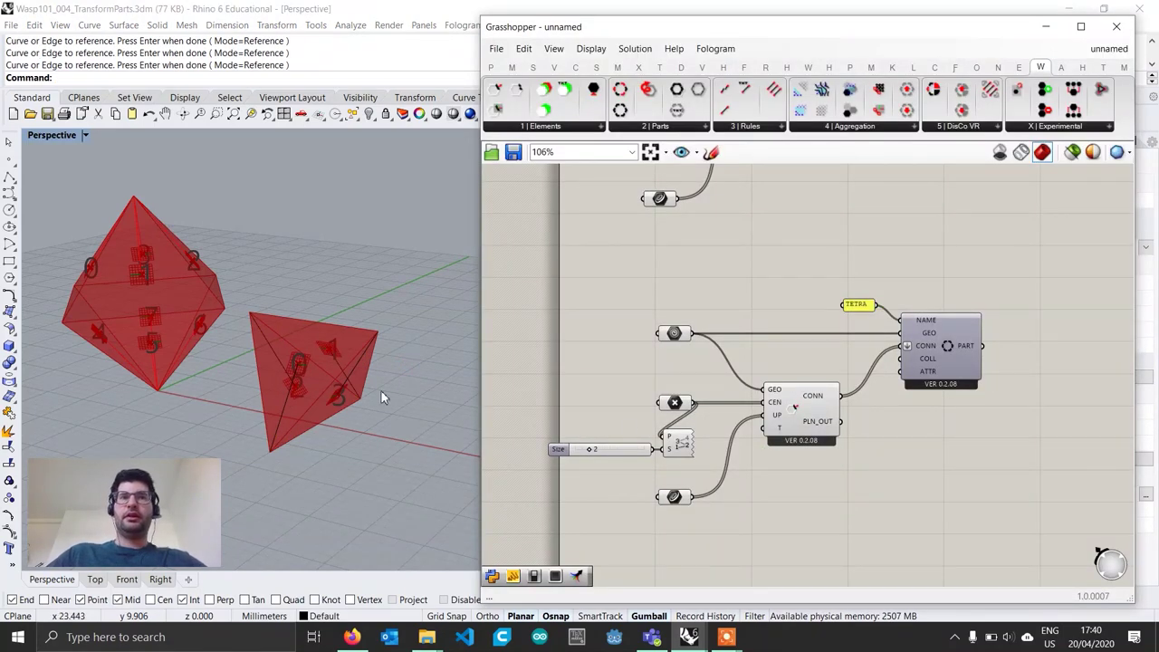
scroll(414, 396, up, 4)
shift+right_drag(238, 415, 400, 419)
scroll(236, 408, down, 5)
- Add a Merge component and connect the OCTA part to D1 and the TETRA part to D2
scroll(880, 410, down, 3)
right_drag(974, 368, 672, 408)
scroll(724, 379, up, 2)
double_click(729, 358)
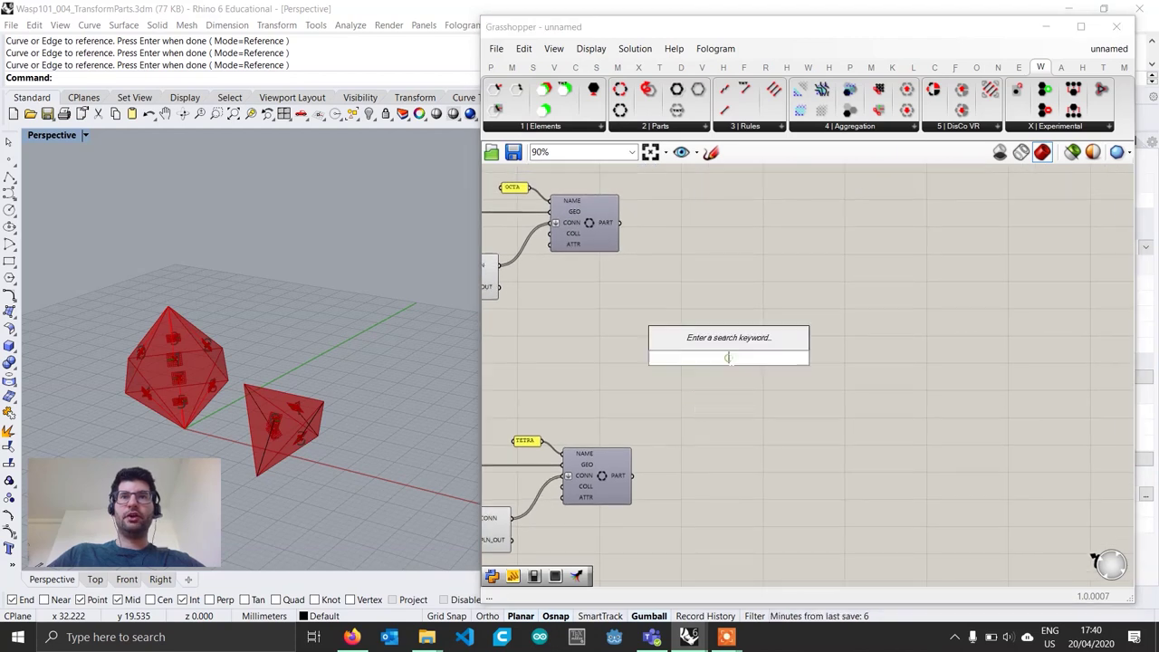
text(merge)
key(Return)
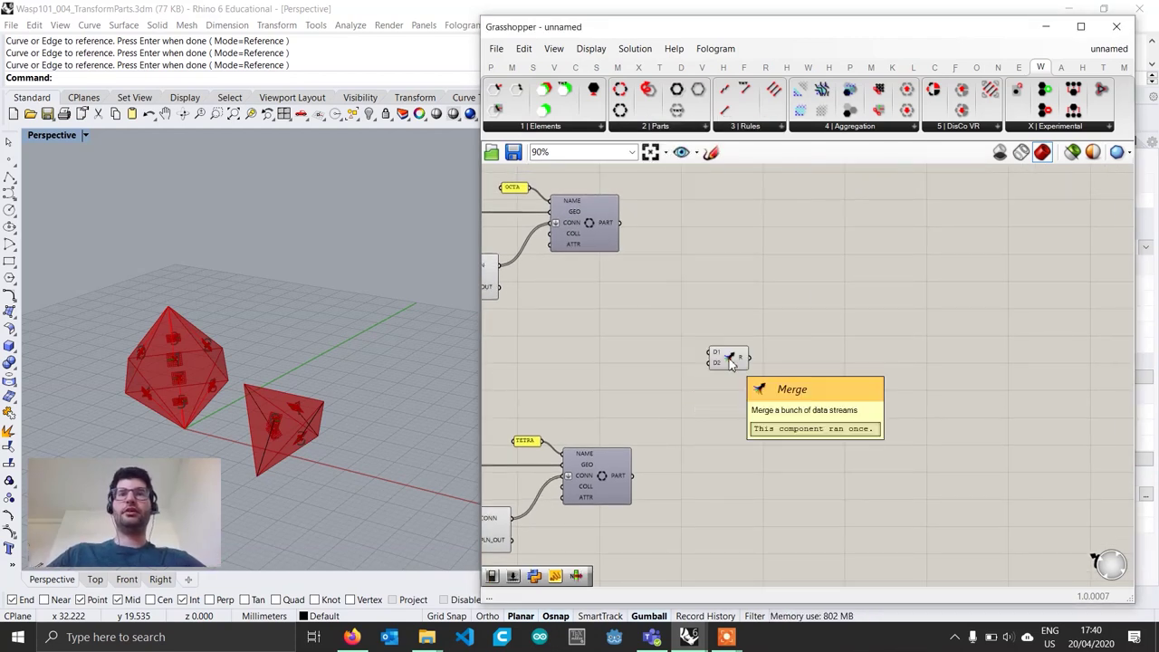
drag(620, 222, 710, 352)
drag(675, 441, 711, 361)
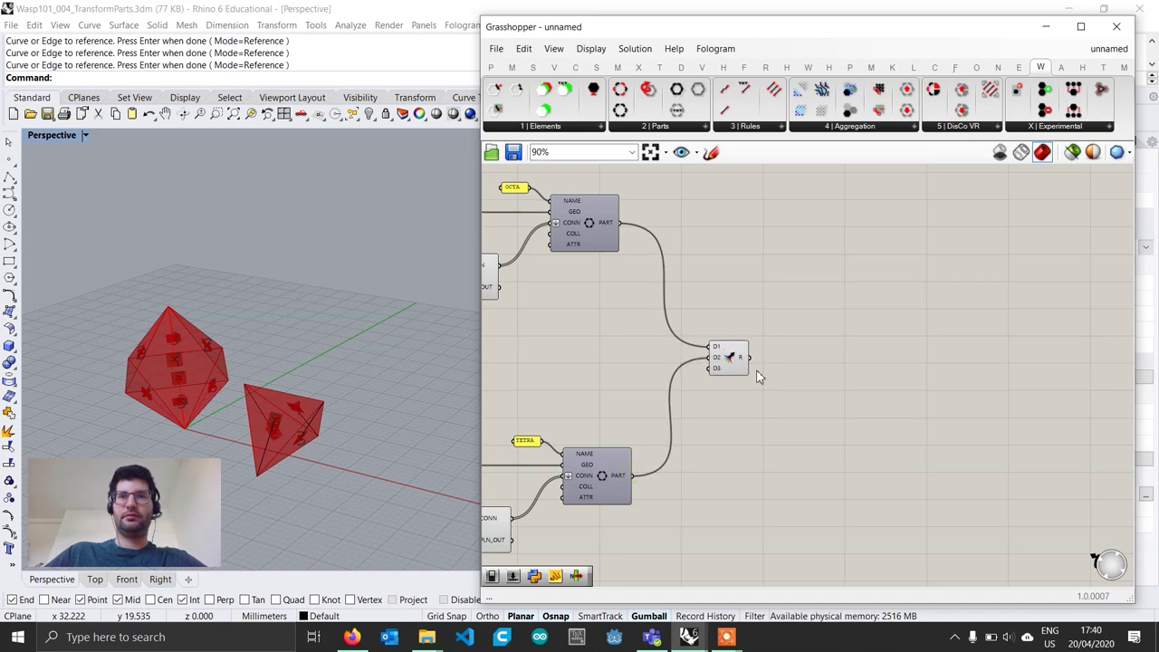
- Remove the Merge component's unused D3 input and align the component with the OCTA part's output
scroll(741, 377, up, 6)
click(701, 371)
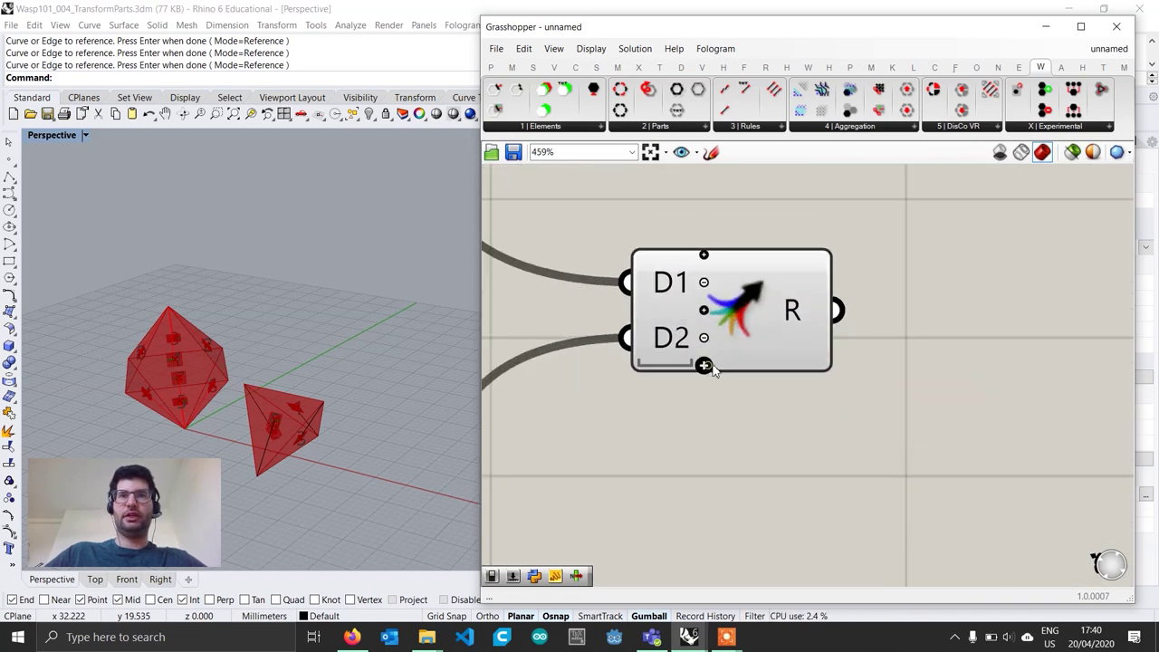
scroll(703, 367, down, 3)
scroll(722, 355, down, 3)
drag(730, 350, 770, 234)
right_drag(779, 271, 775, 287)
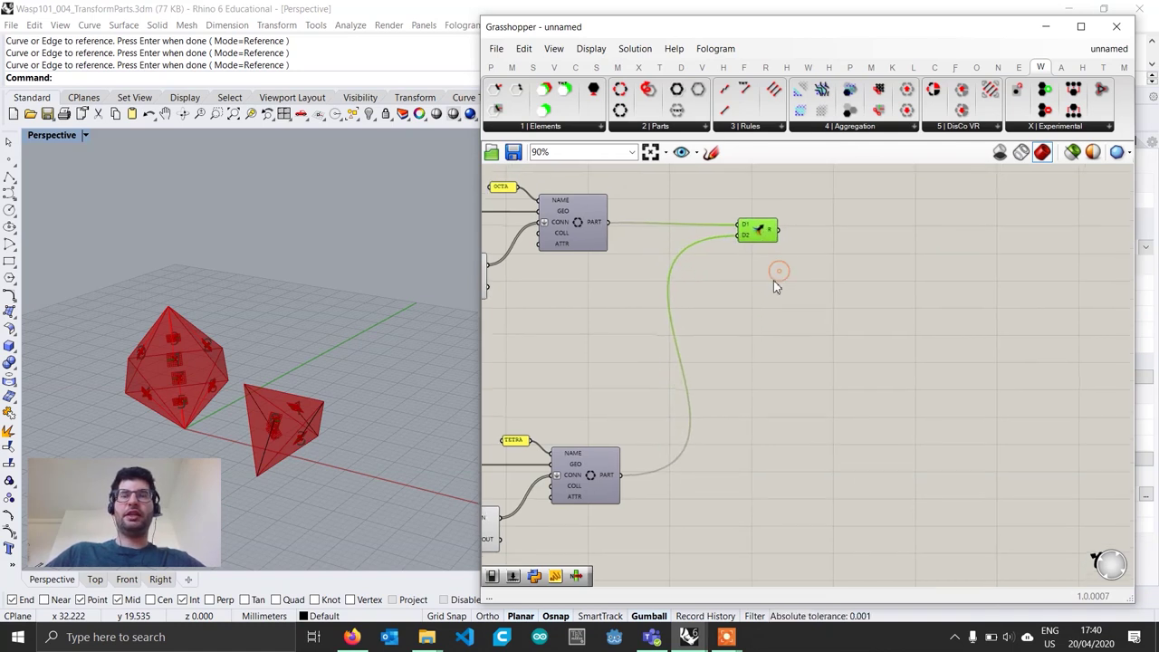
scroll(775, 264, up, 2)
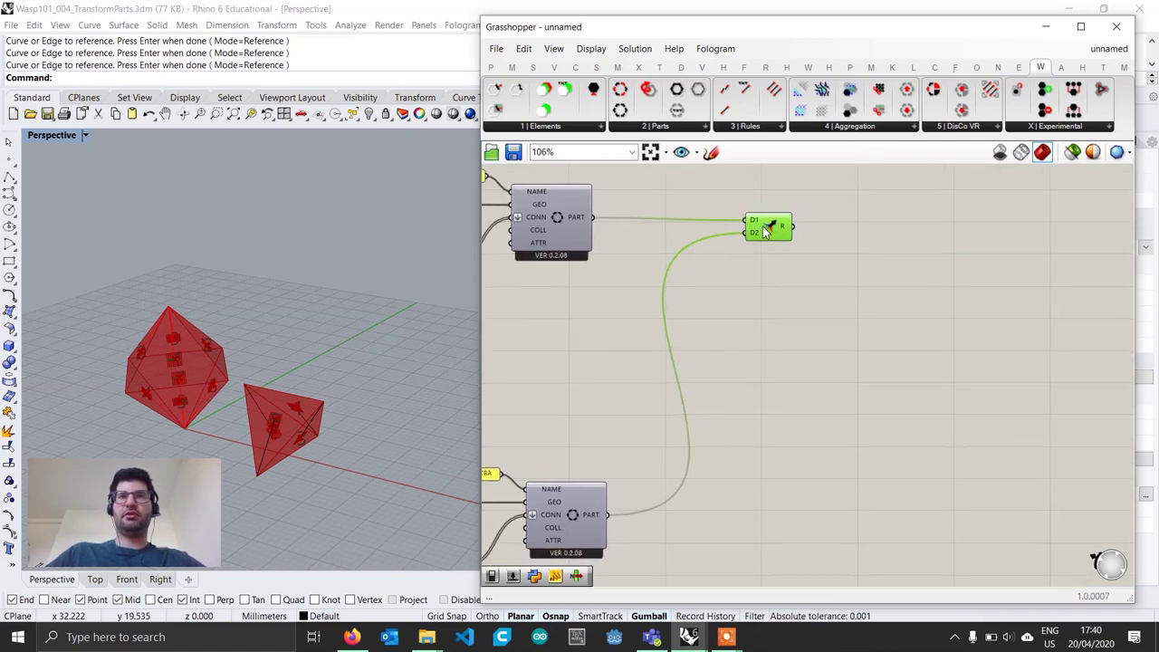
drag(761, 225, 763, 228)
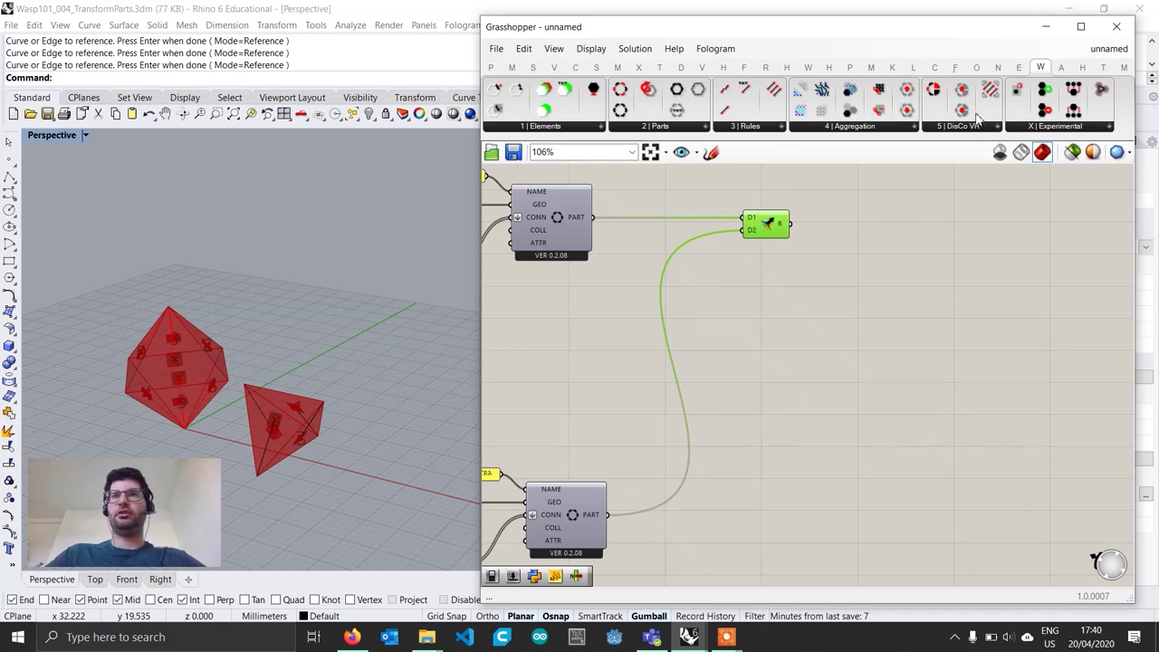
- Add a Wasp_Stochastic Aggregation component, connect the merged parts to its PART input, and space the two components apart
click(855, 127)
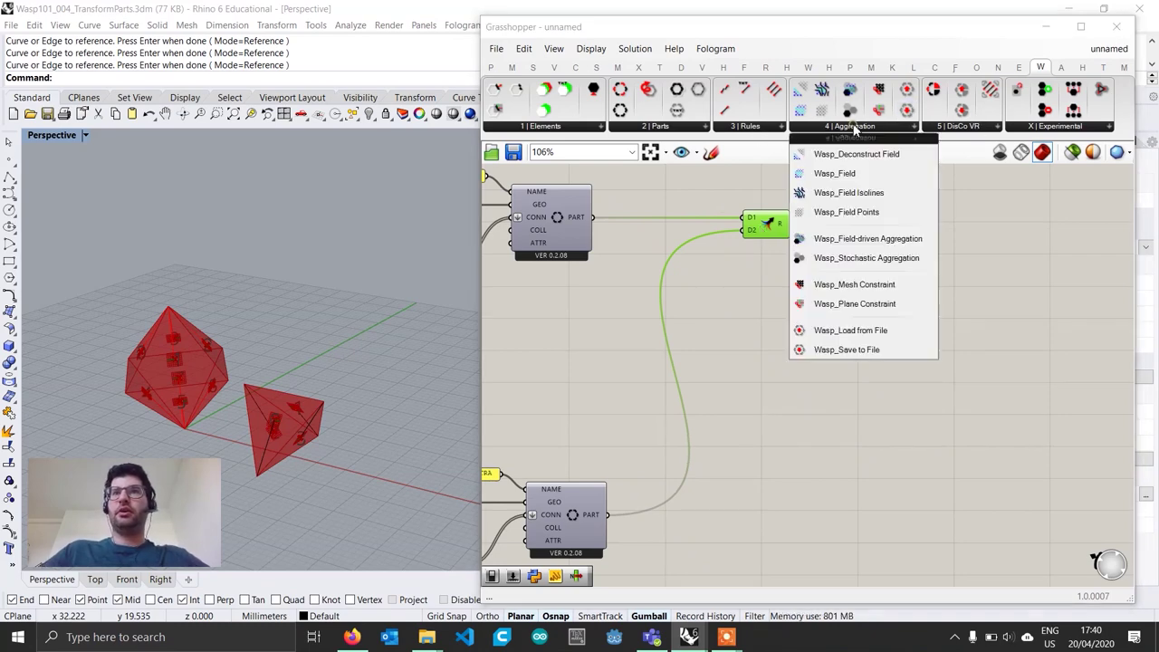
click(864, 261)
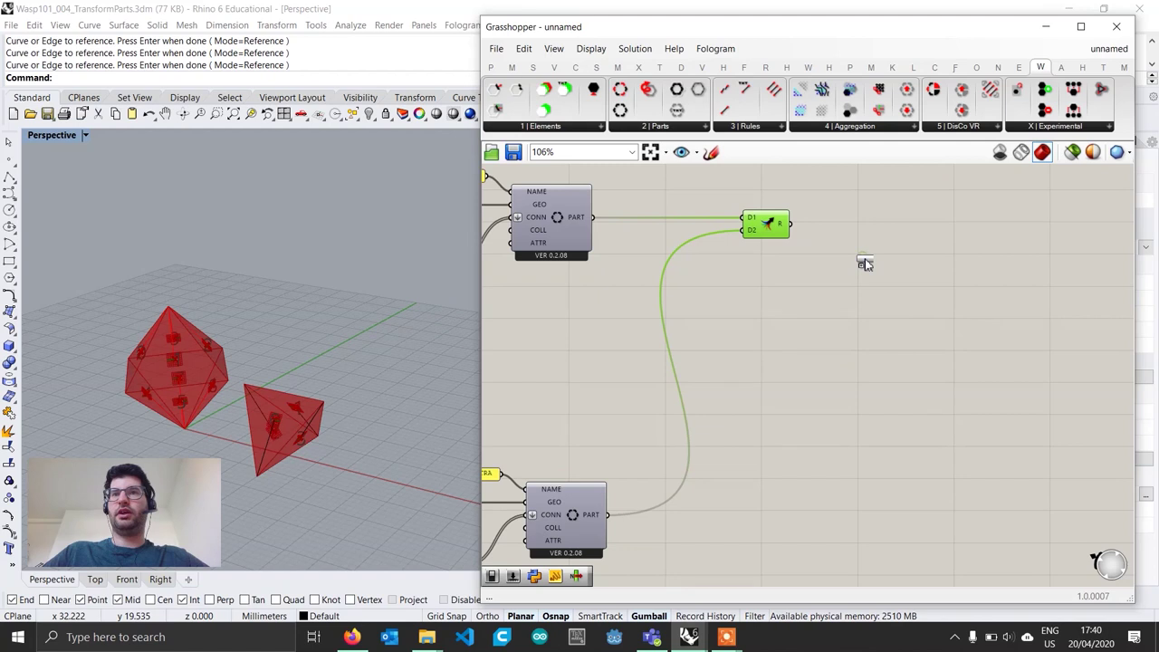
click(1046, 260)
drag(1041, 261, 1001, 269)
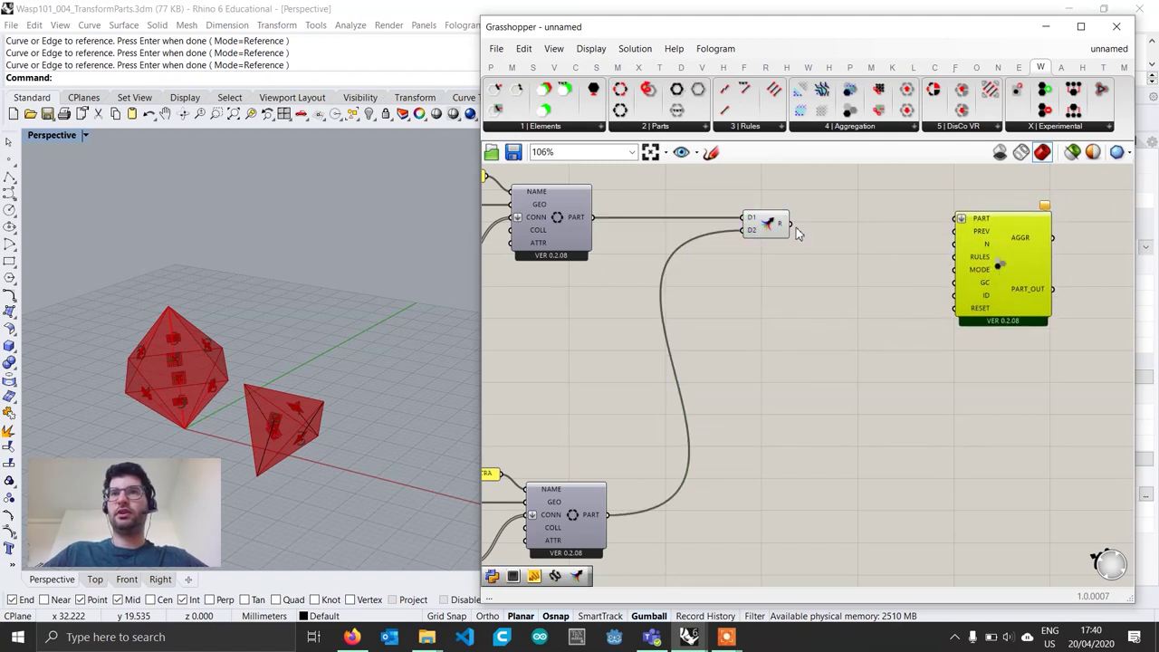
drag(825, 224, 958, 218)
drag(1014, 271, 1056, 275)
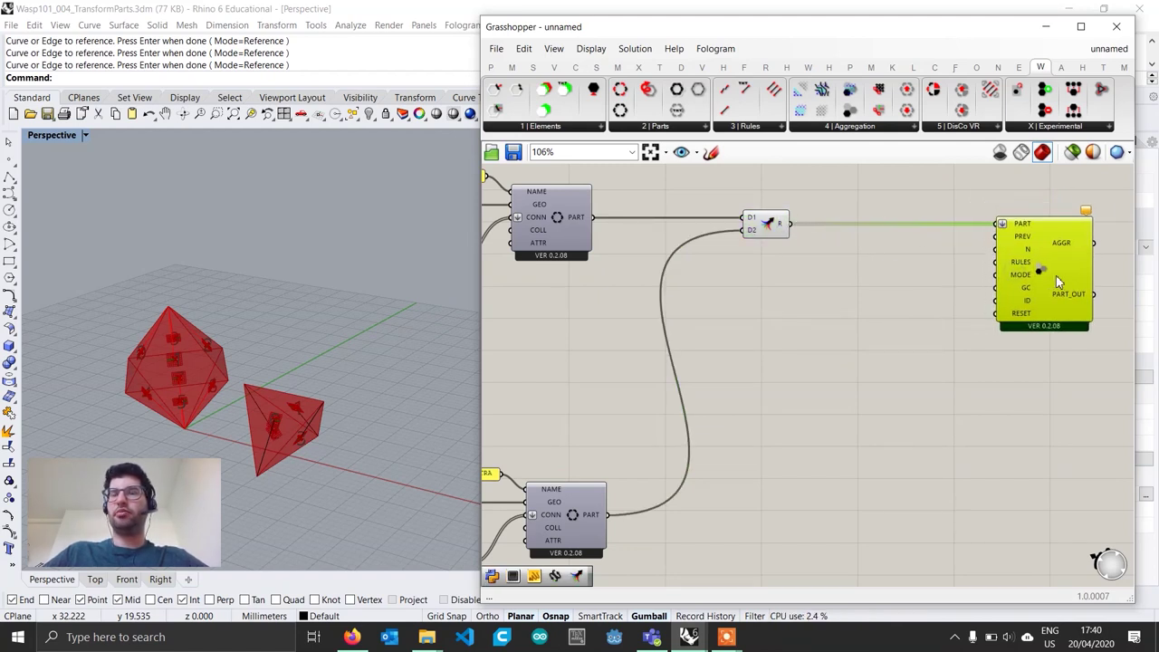
right_drag(993, 275, 953, 264)
drag(722, 212, 675, 211)
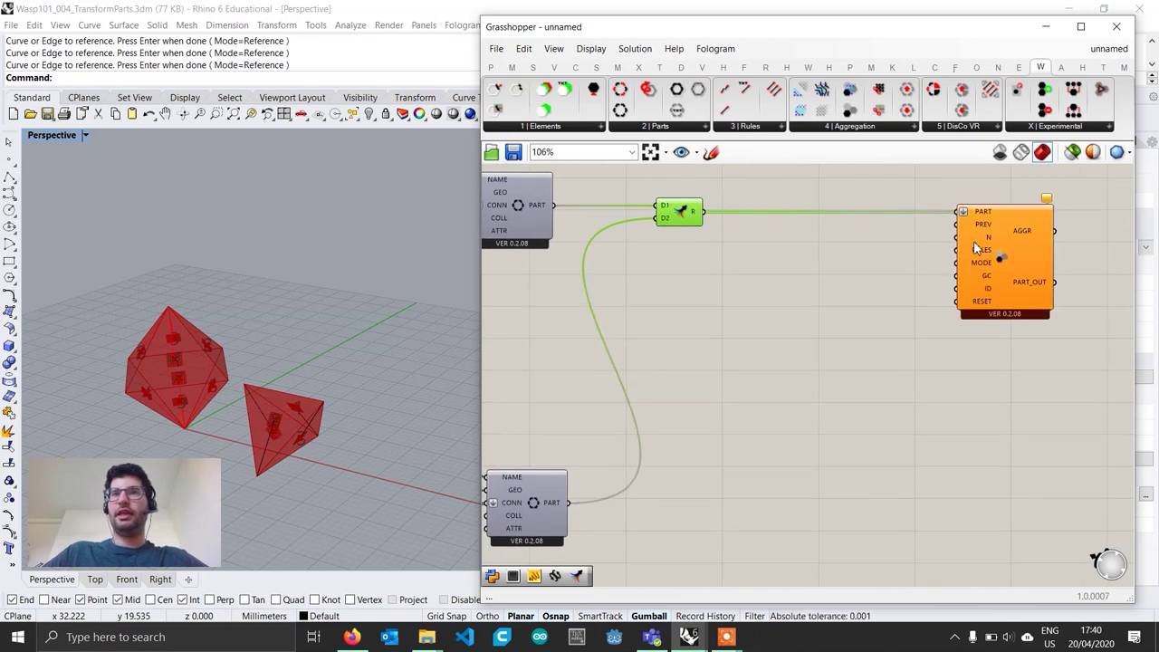
- Create a number slider with value 120 and connect it to the aggregation's N input
double_click(841, 244)
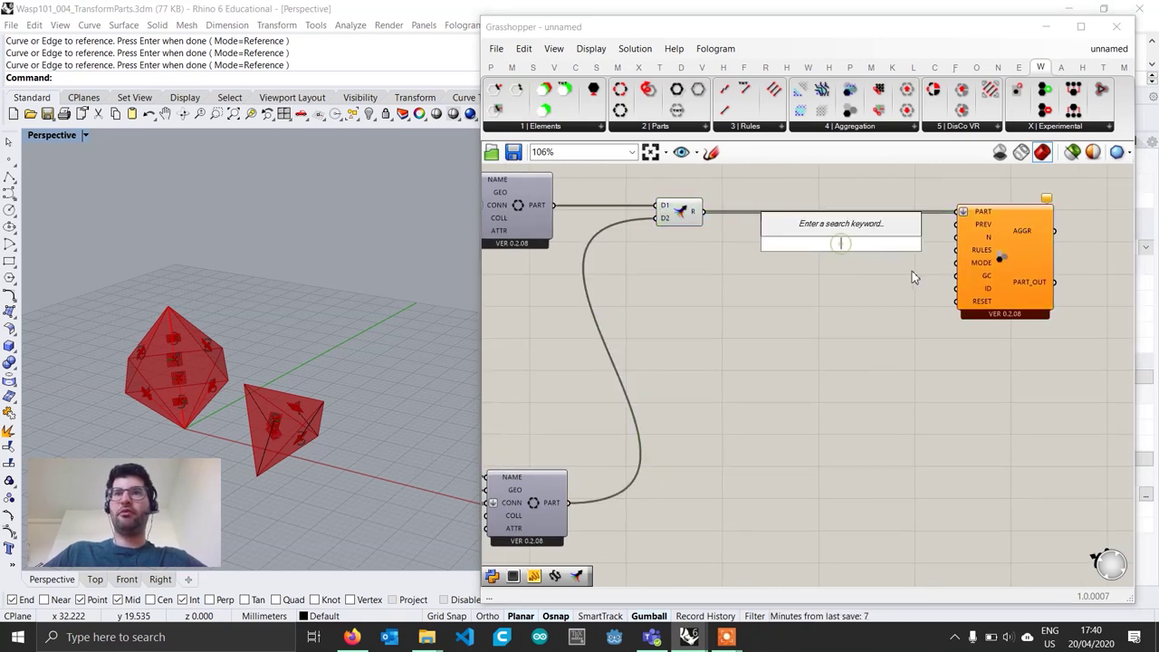
text(120)
key(Return)
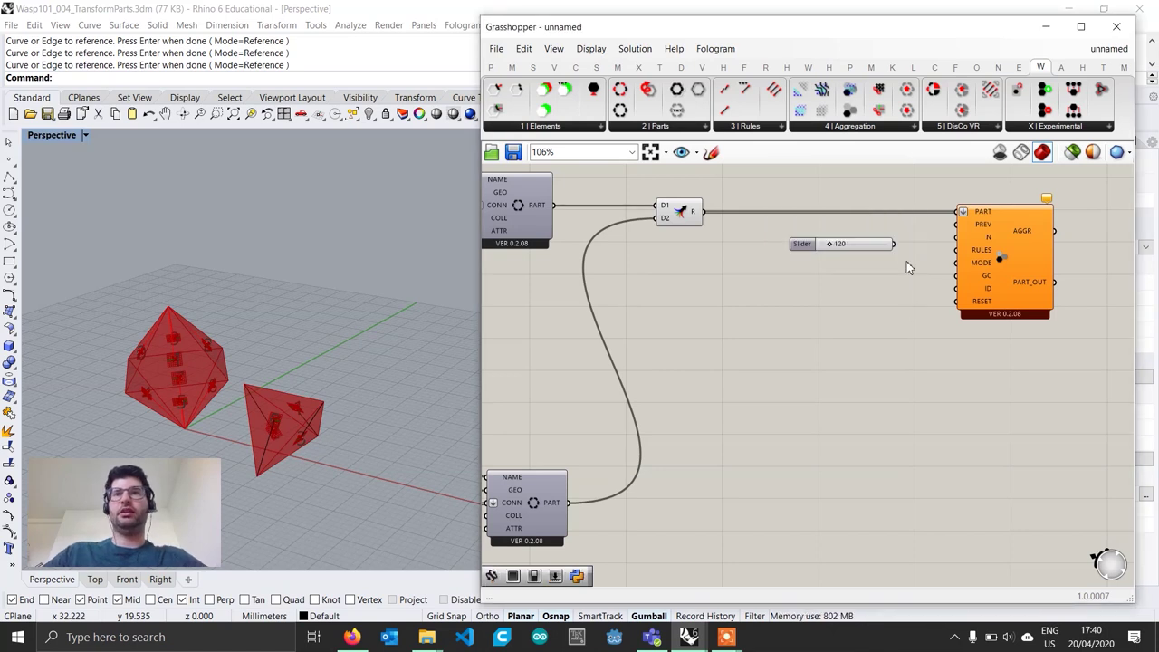
drag(876, 249, 924, 242)
- Add a Wasp_Rules Generator, connect the merged parts to its PART input and its R output to the aggregation's RULES input
click(756, 128)
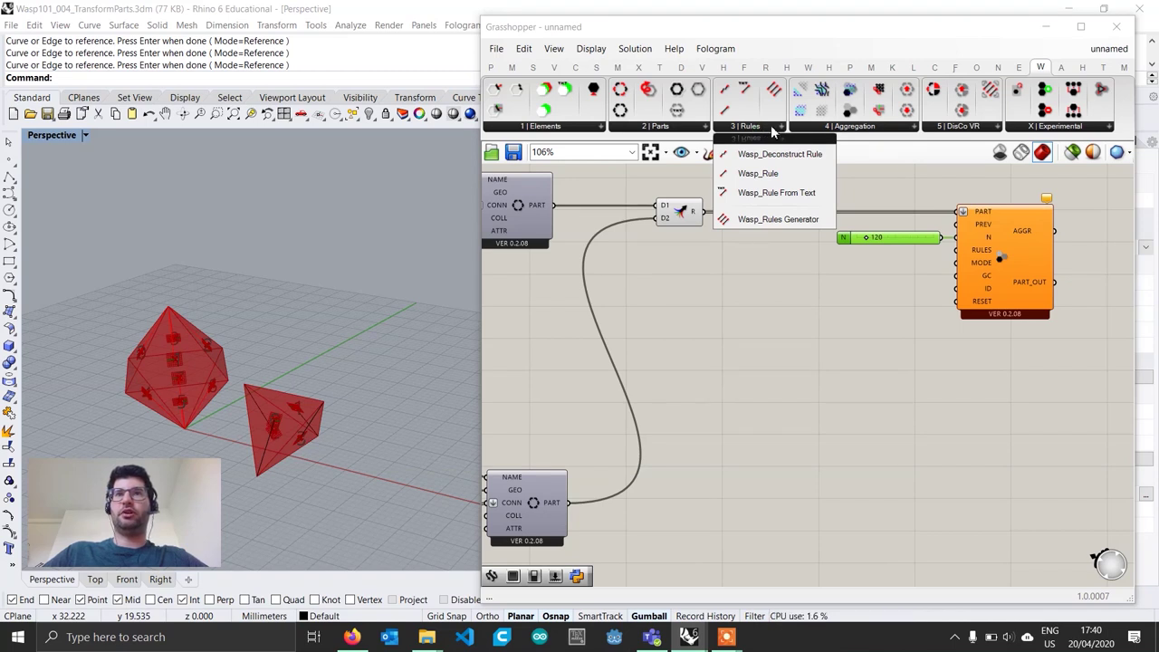
drag(775, 222, 810, 314)
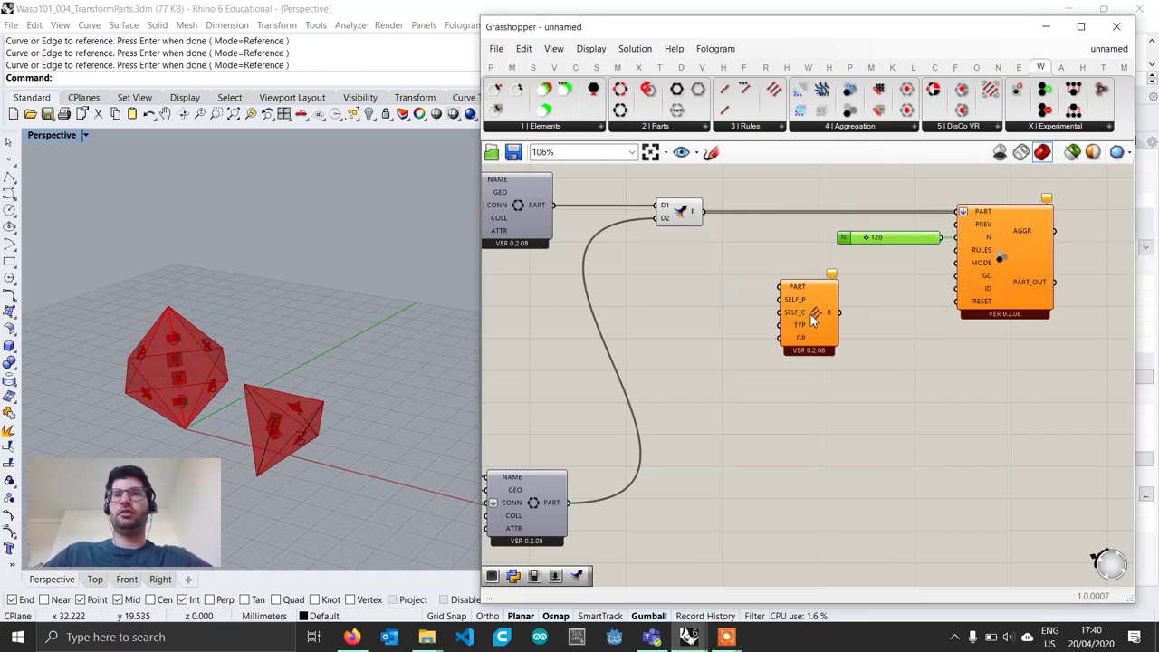
click(811, 314)
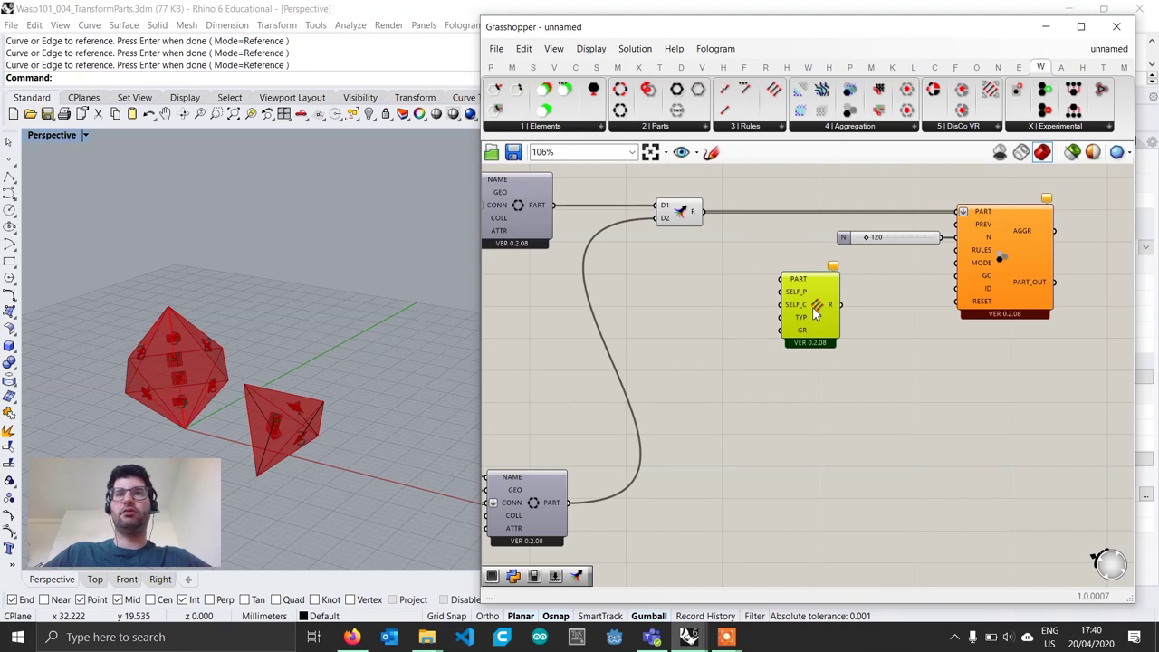
drag(705, 214, 957, 250)
drag(831, 324, 823, 314)
- Add a Button component and connect it to the stochastic aggregation's RESET input
double_click(913, 378)
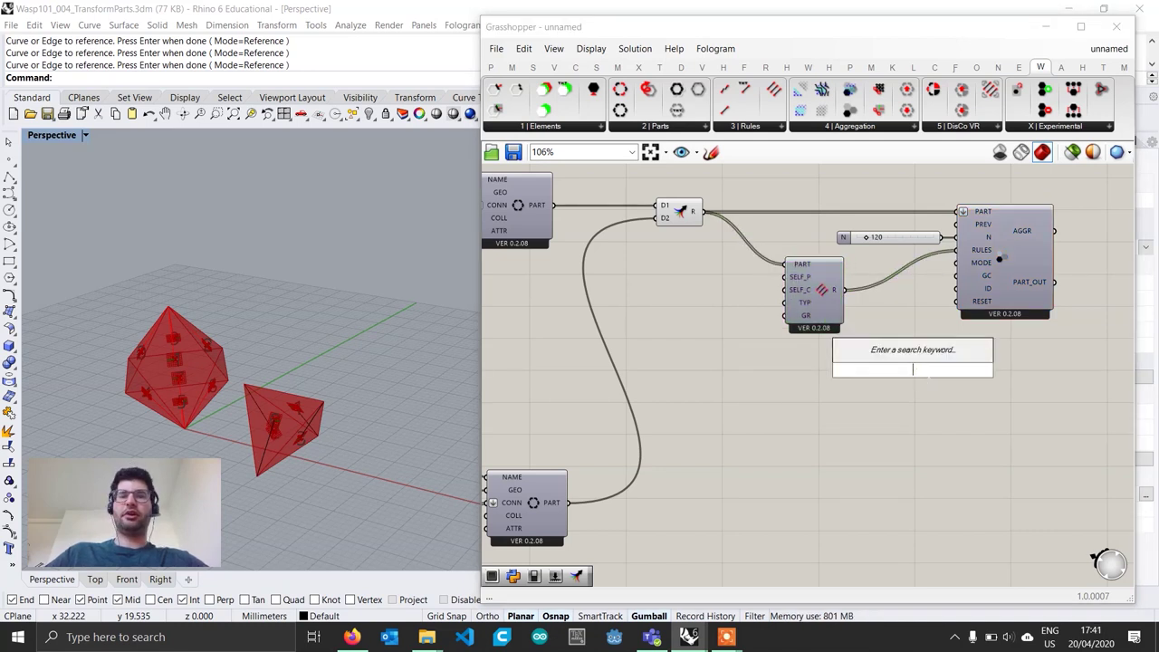
text(buttom)
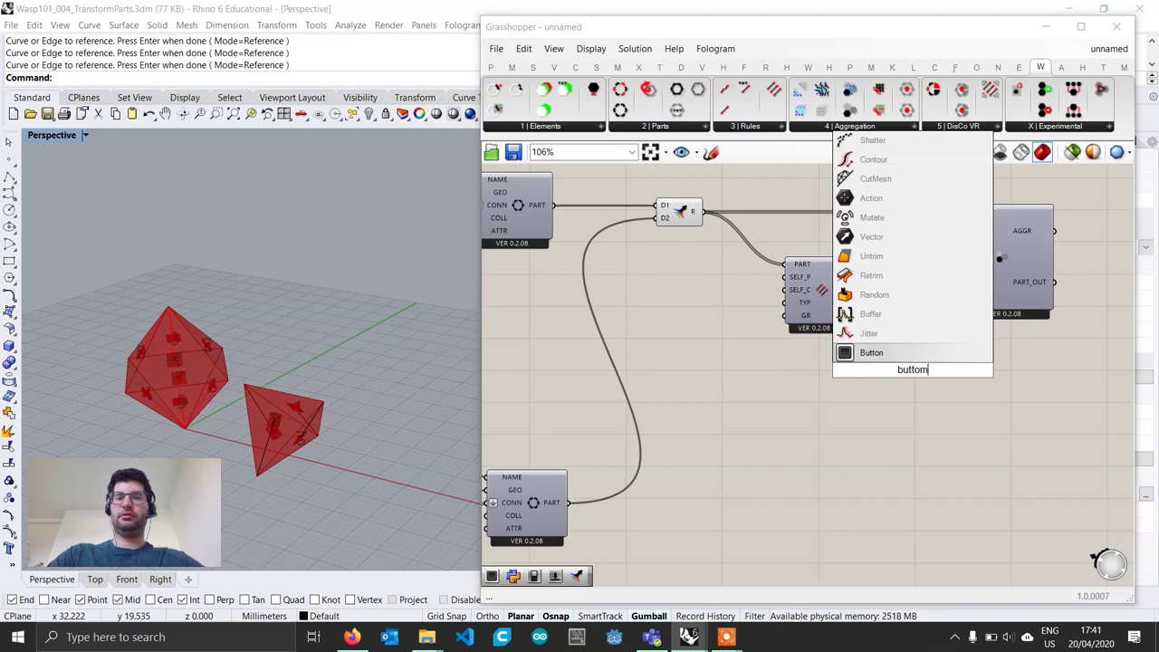
key(BackSpace)
text(n)
key(Return)
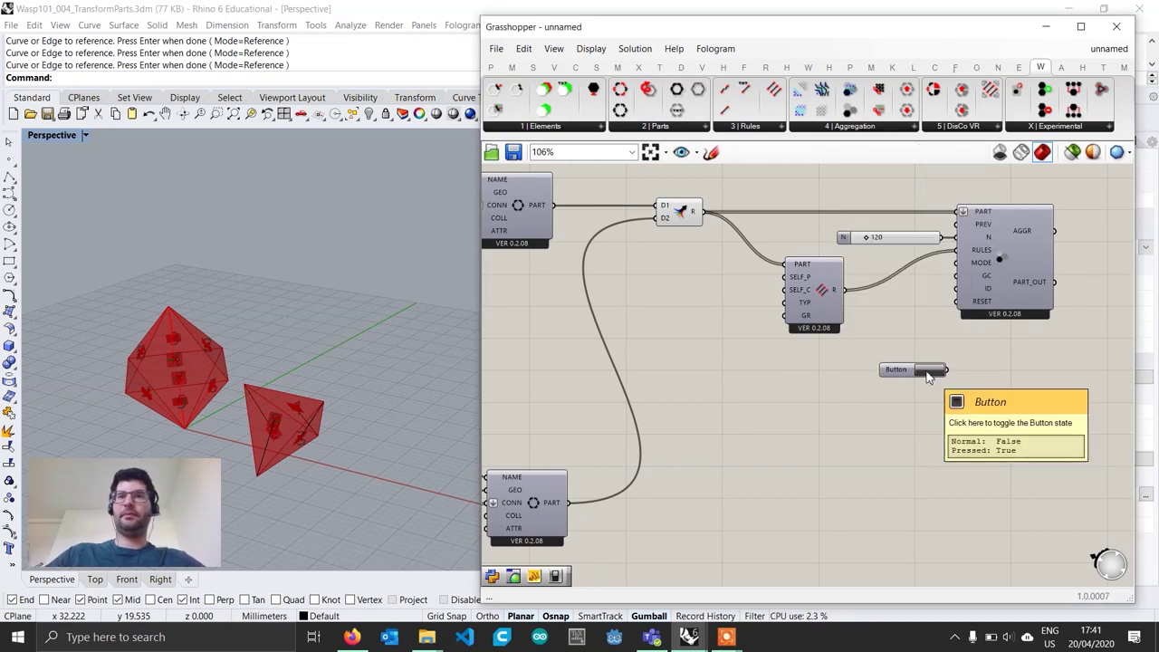
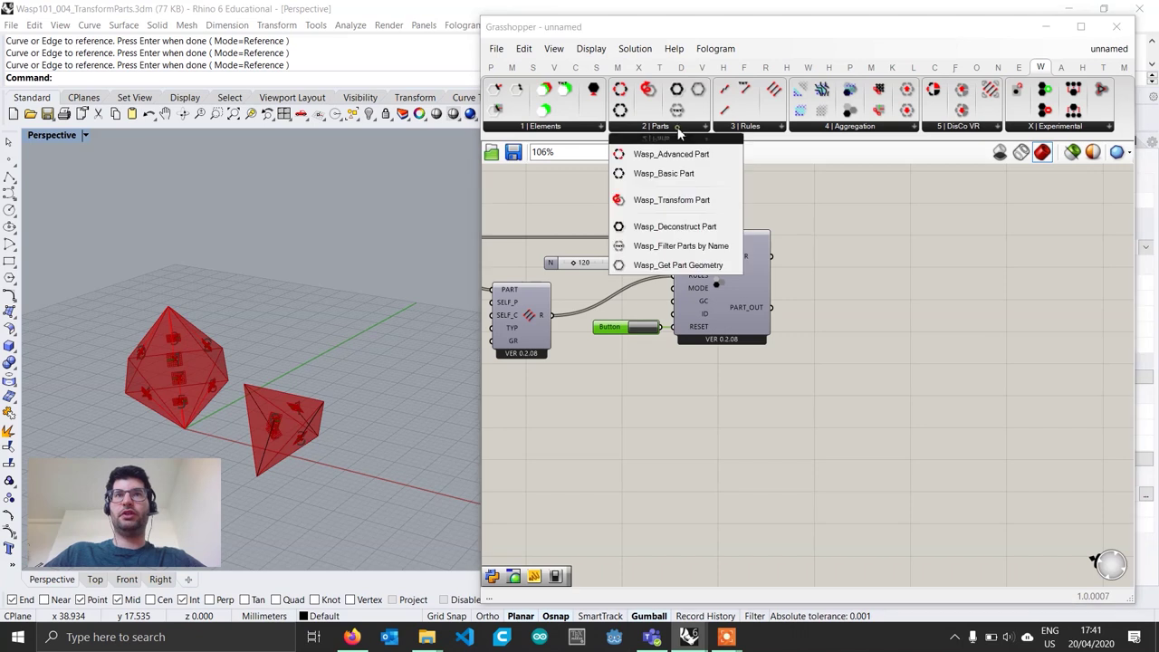
- Add a Wasp_Filter Parts by Name component and connect the aggregation's PART_OUT to its PART input
click(681, 246)
click(869, 323)
scroll(868, 324, up, 2)
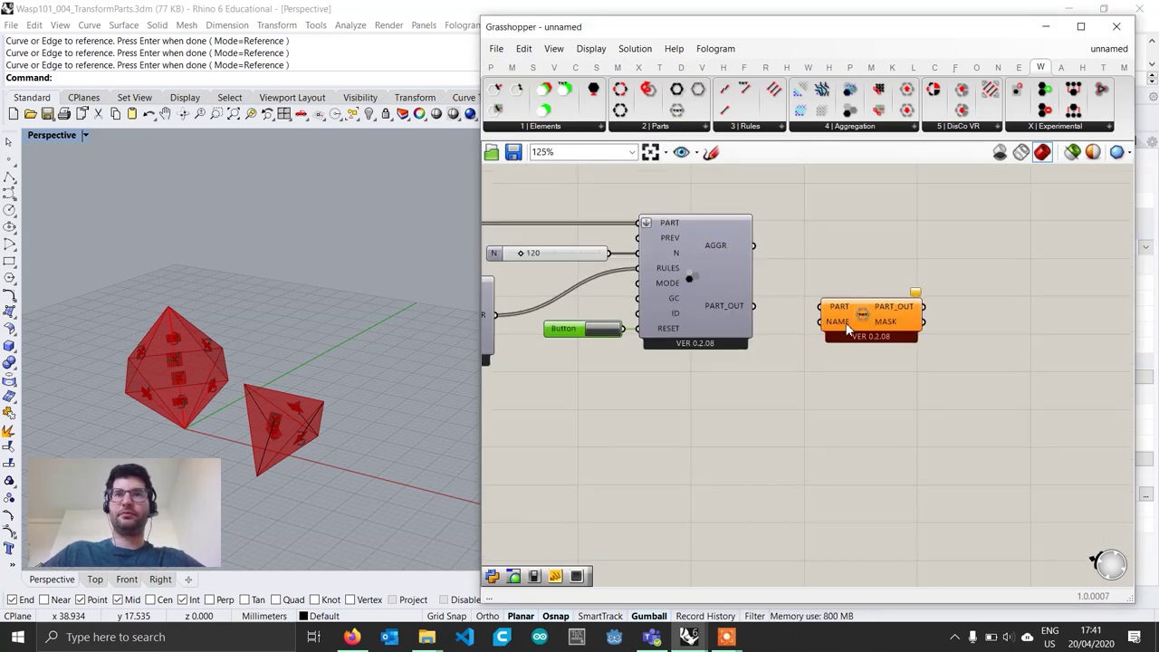
drag(849, 331, 890, 333)
- Create a panel reading OCTA, connect it to the filter's NAME input and align it with that input
double_click(804, 349)
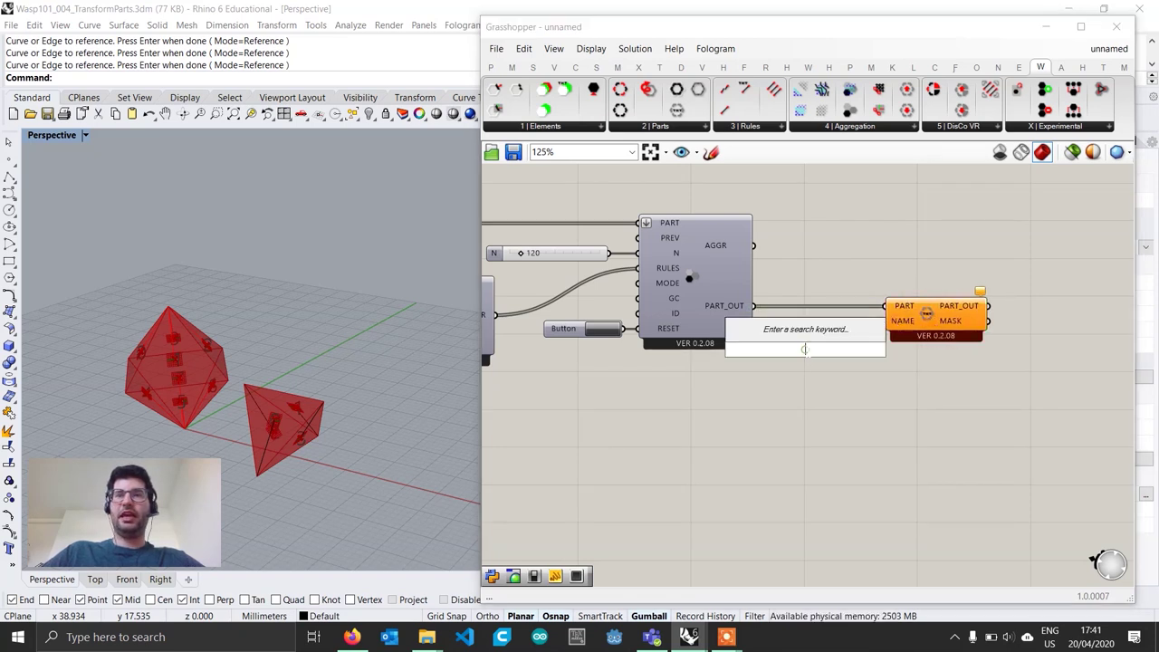
text(")
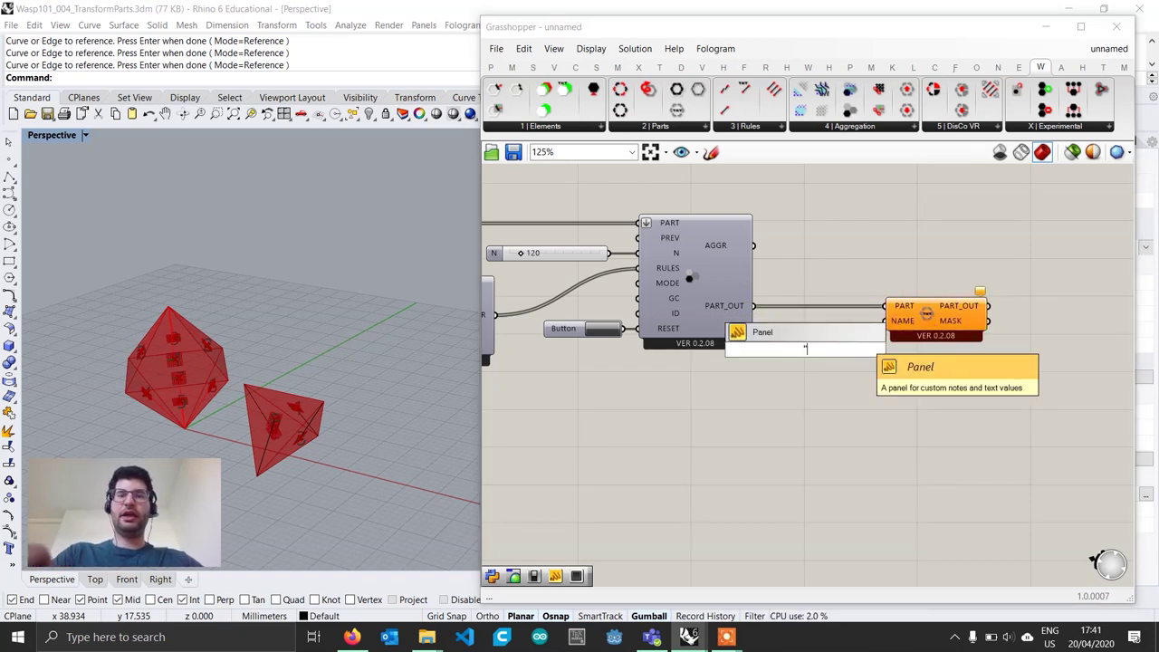
text(OCTA)
key(Return)
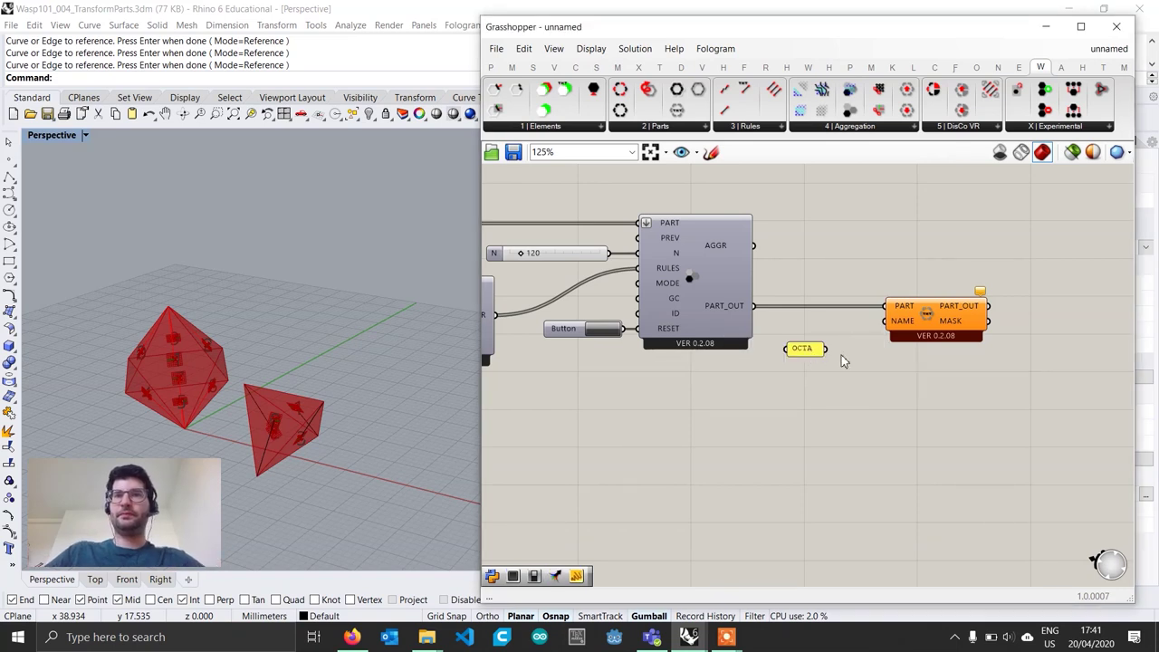
drag(826, 349, 885, 321)
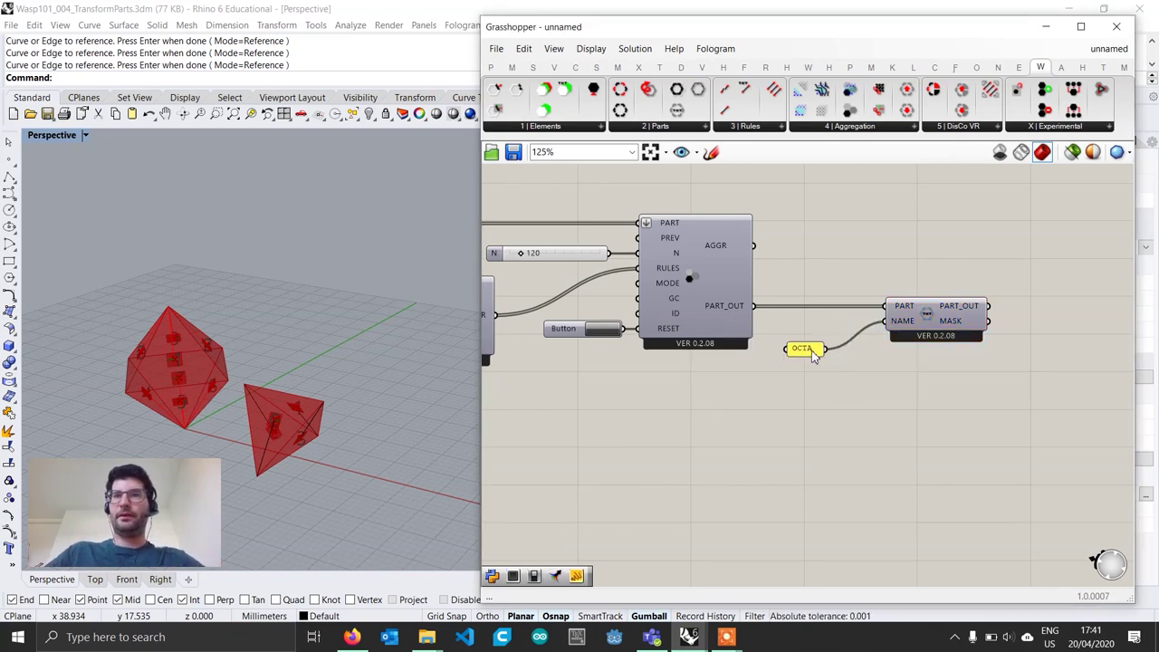
drag(812, 356, 855, 328)
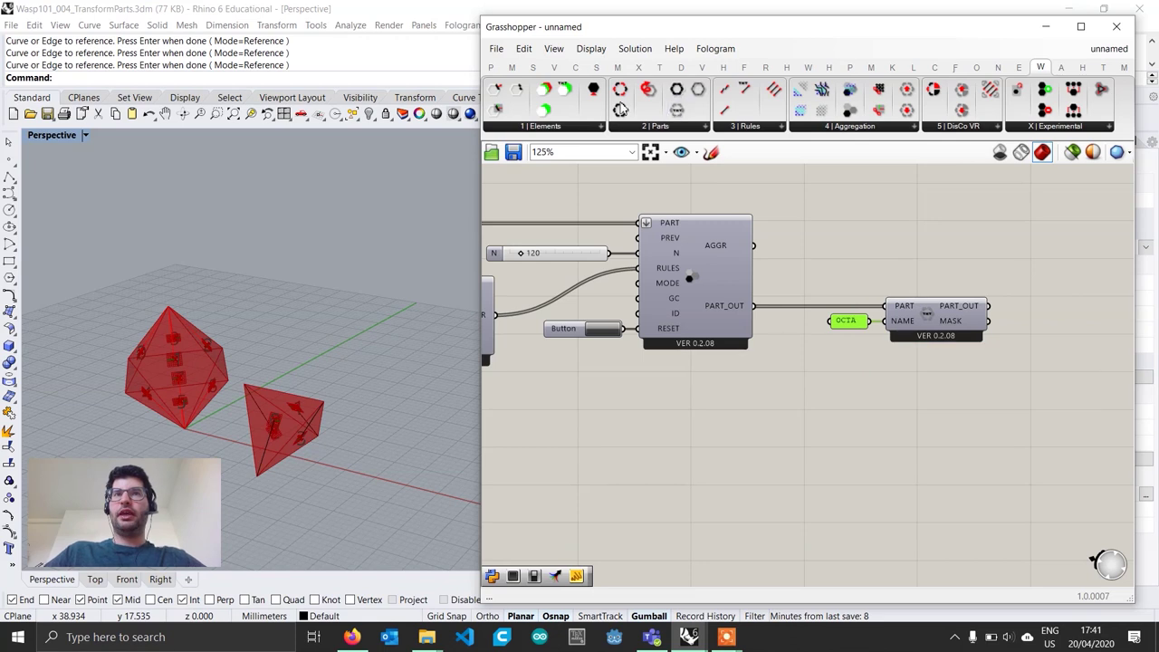
- Add a Wasp_Get Part Geometry component, connect the filter's PART_OUT to it and place it close beside the filter
click(688, 130)
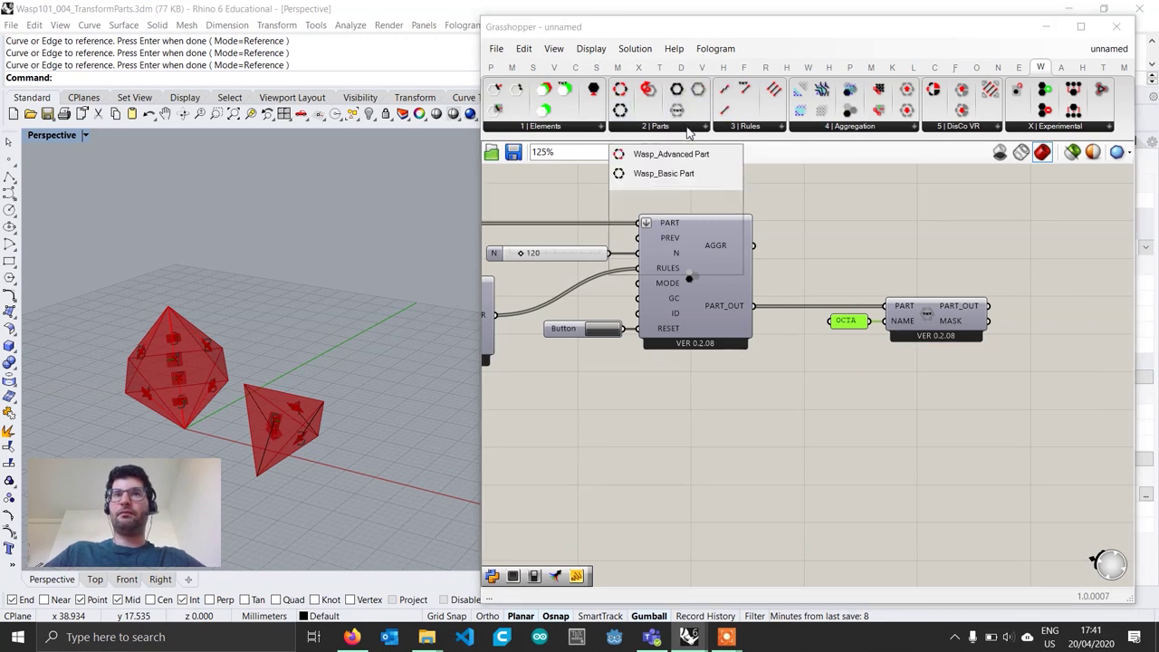
drag(686, 266, 1076, 313)
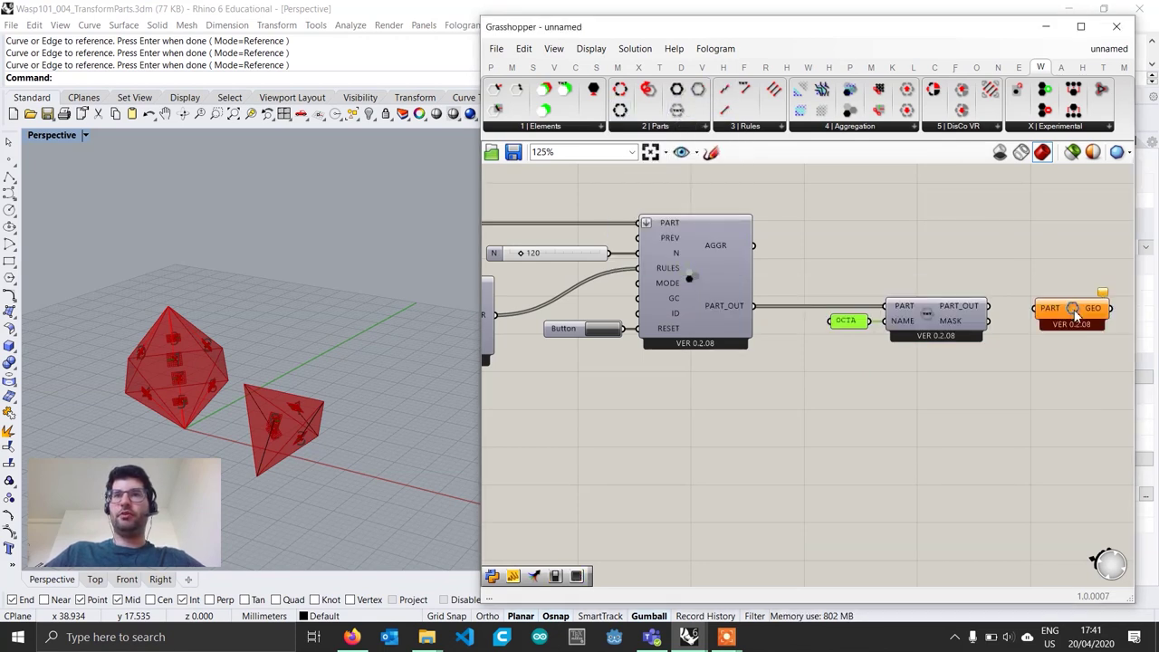
right_drag(1075, 314, 899, 317)
drag(815, 314, 860, 314)
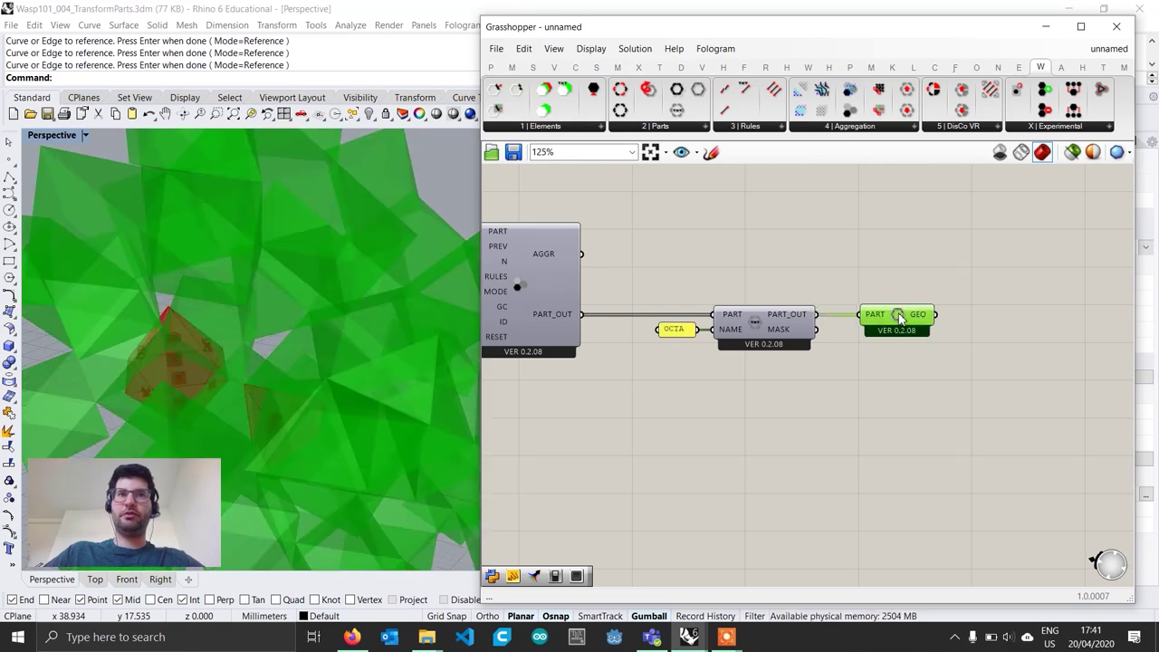
scroll(256, 368, down, 6)
right_drag(256, 368, 251, 335)
click(843, 303)
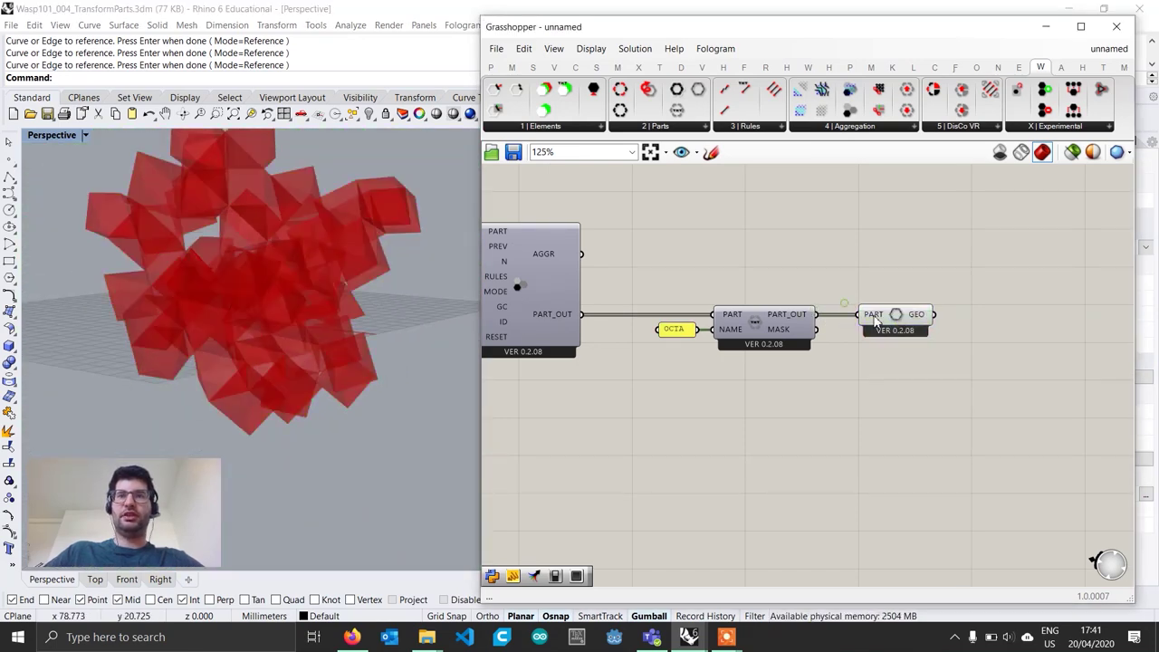
drag(874, 319, 853, 318)
- Add a Custom Preview component and connect the OCTA geometry output GEO to its G input
double_click(987, 329)
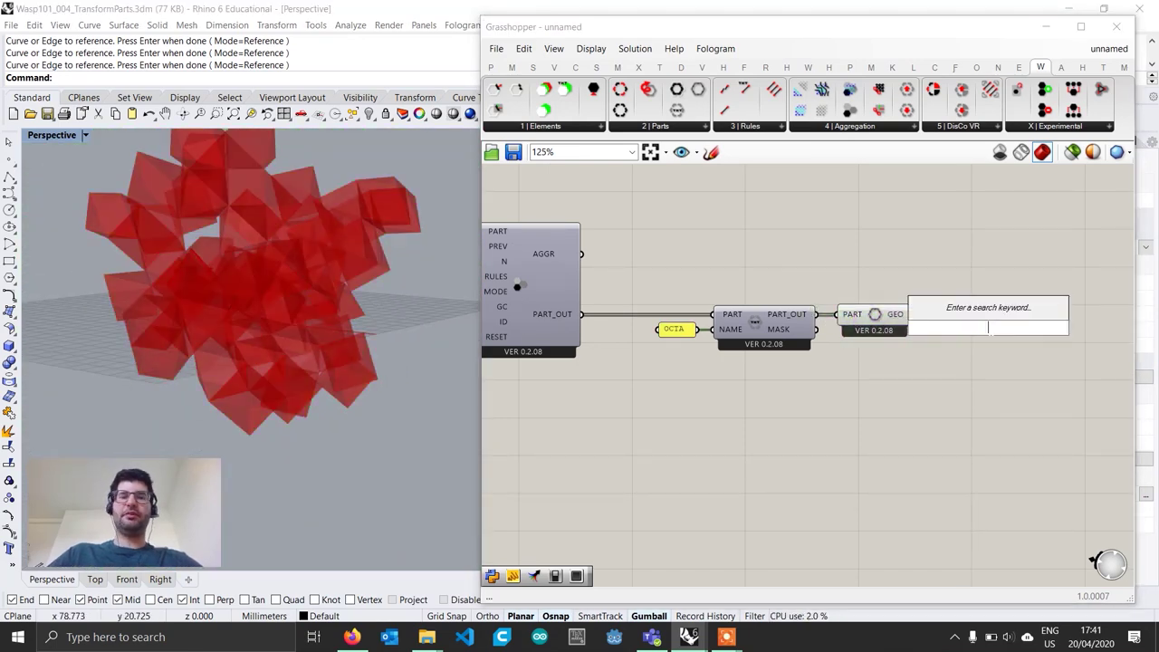
text(custom)
key(Up)
key(Up)
key(Up)
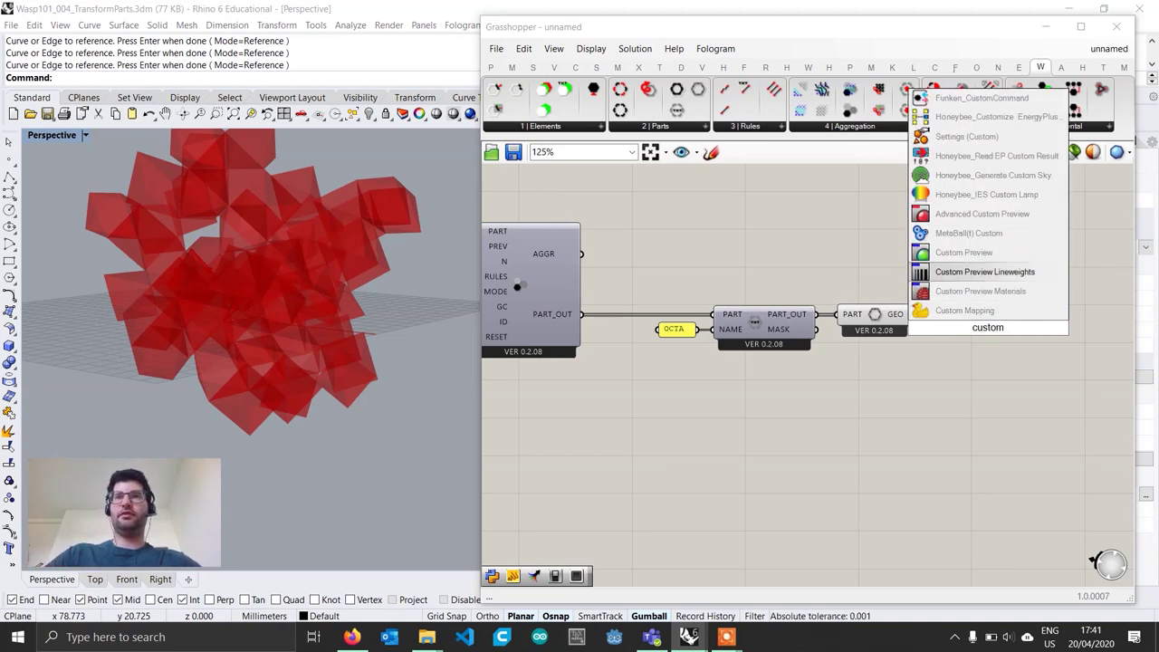
key(Return)
scroll(989, 333, up, 1)
drag(909, 314, 1008, 331)
- Add a Colour Swatch and connect it to the custom preview's M input
double_click(916, 381)
text(swatch)
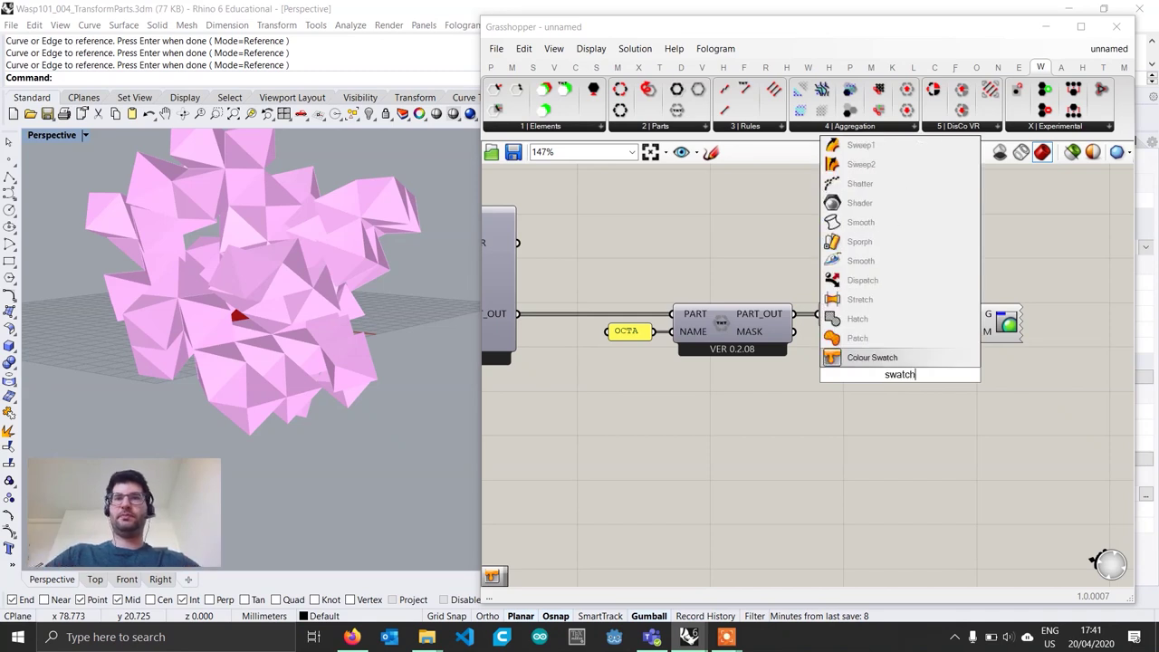
key(Return)
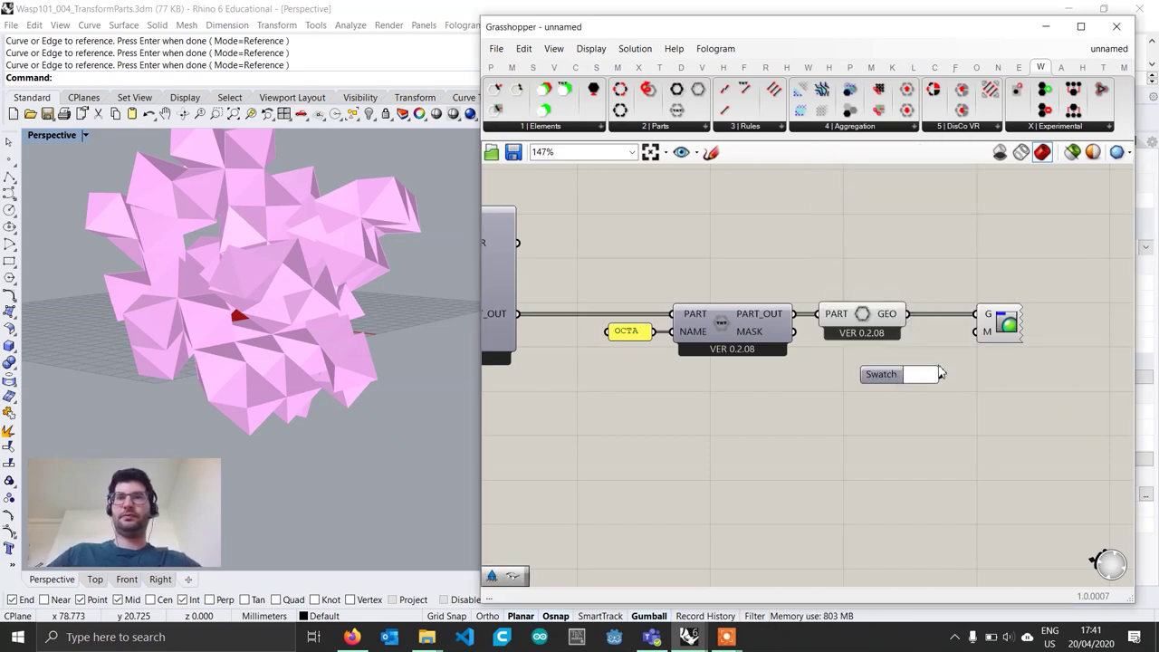
drag(942, 374, 987, 331)
- Try blue as the OCTA swatch's colour
click(920, 374)
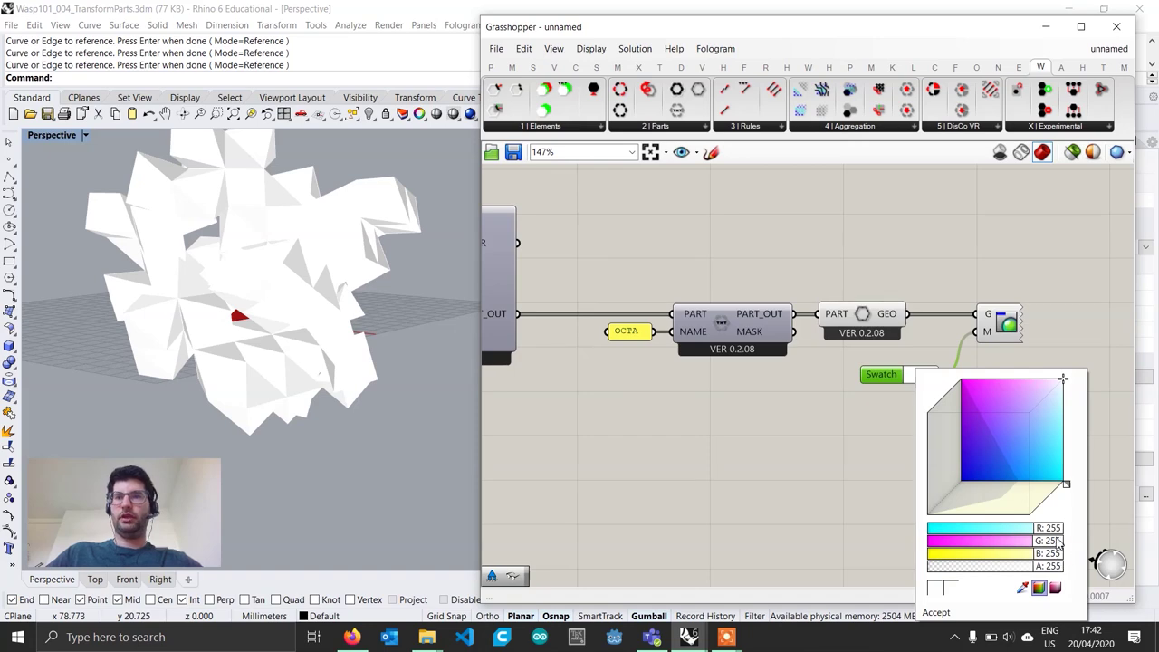
drag(1057, 541, 970, 532)
drag(1053, 530, 903, 483)
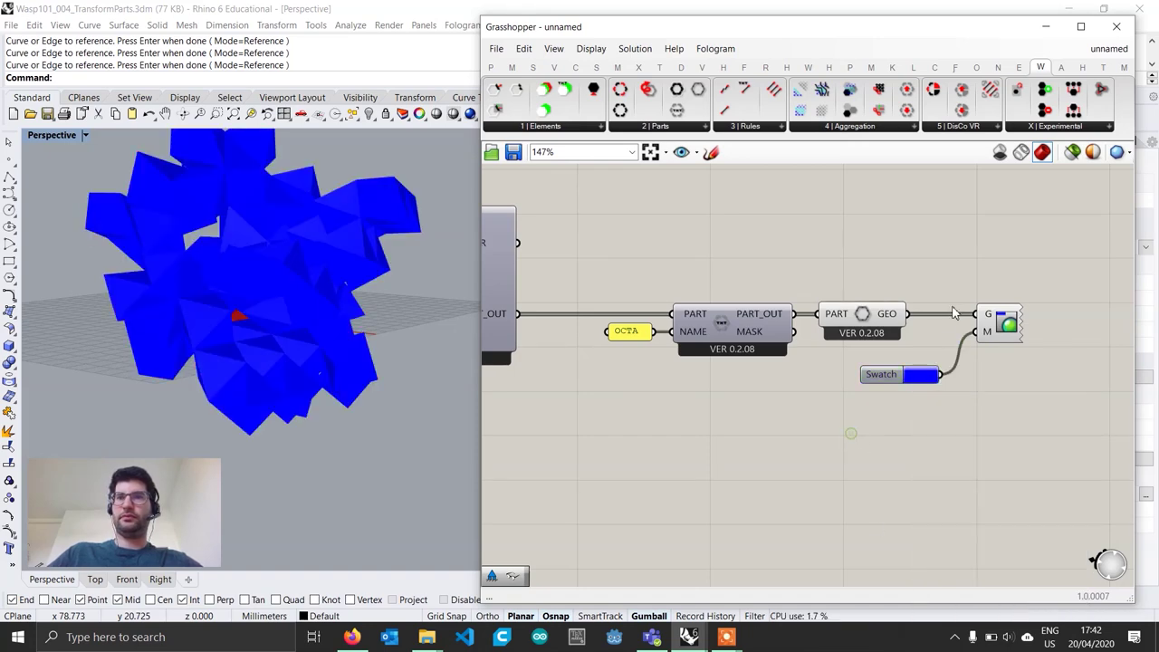
- Set the OCTA swatch's colour to yellow
click(917, 373)
drag(956, 541, 1071, 542)
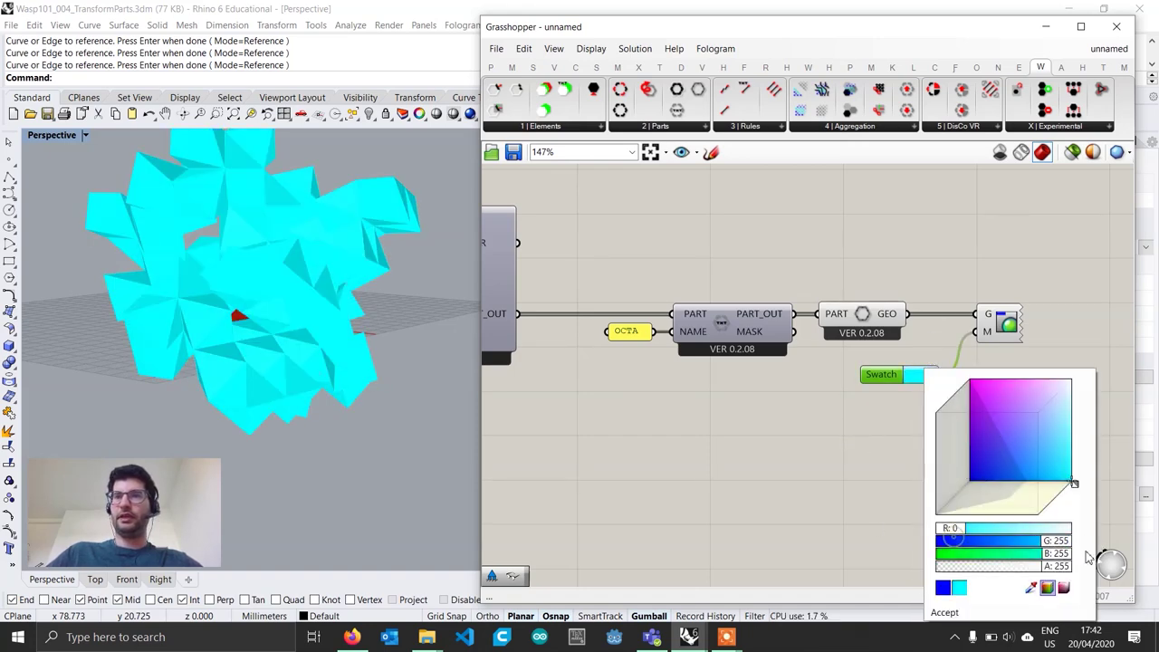
mouse_move(947, 529)
mouse_down()
mouse_move(1071, 540)
mouse_move(952, 550)
mouse_up()
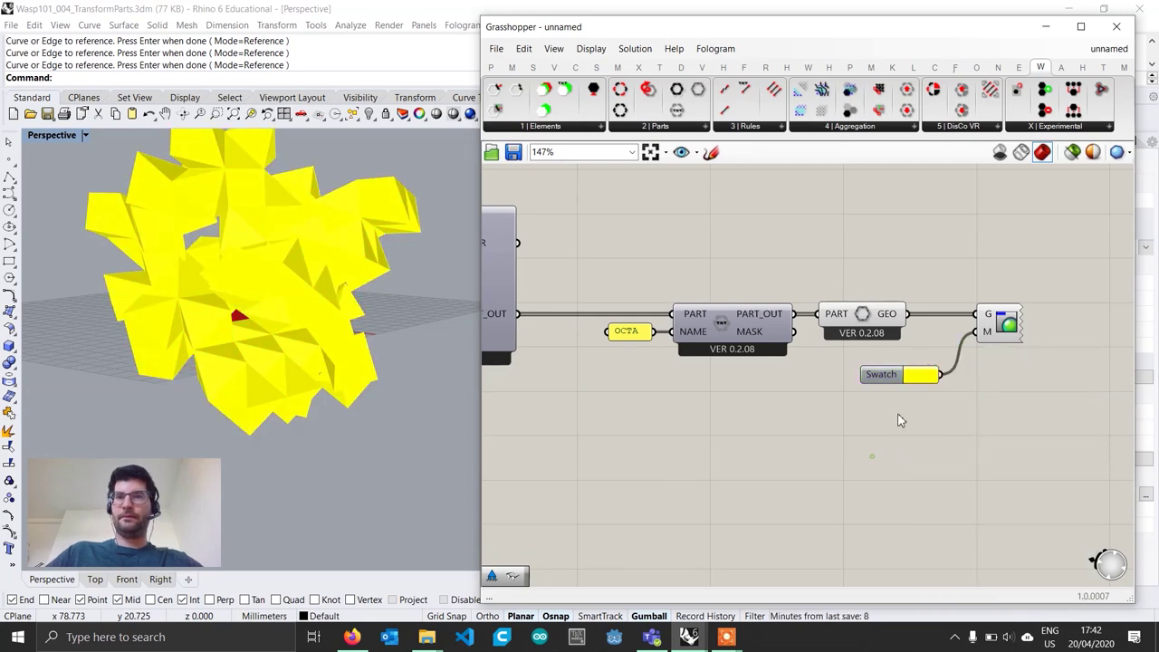
- Duplicate the OCTA filter, geometry, swatch and preview chain below the original and set the copy's name panel to TETRA
drag(1044, 444, 618, 274)
alt+drag(743, 360, 740, 448)
click(757, 397)
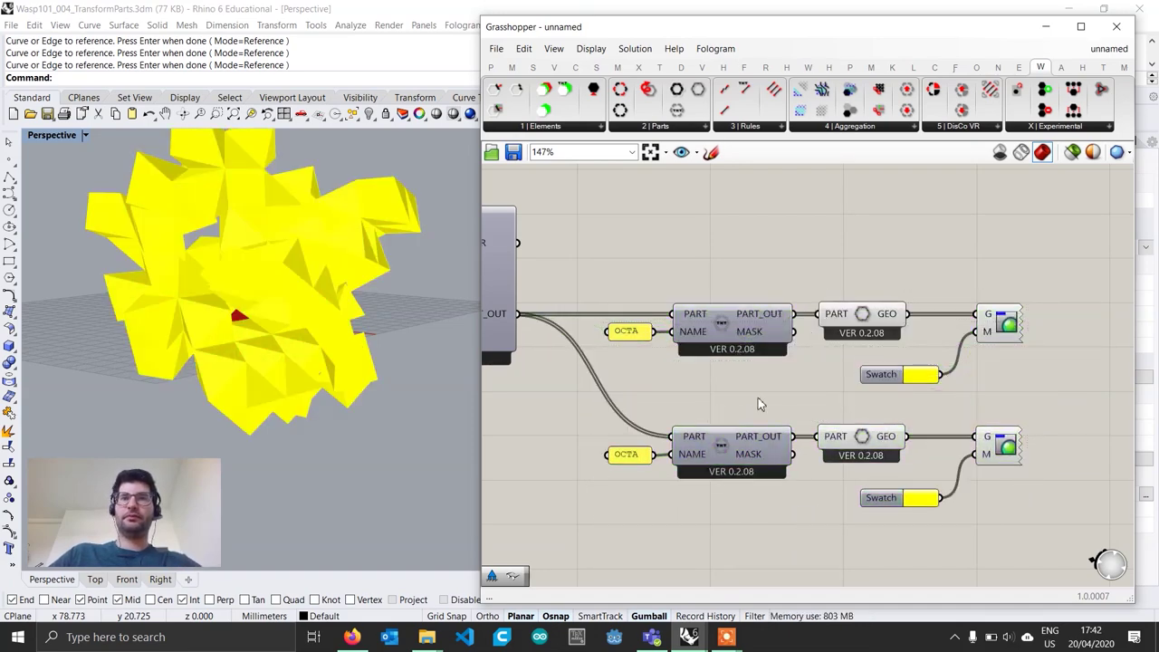
double_click(628, 456)
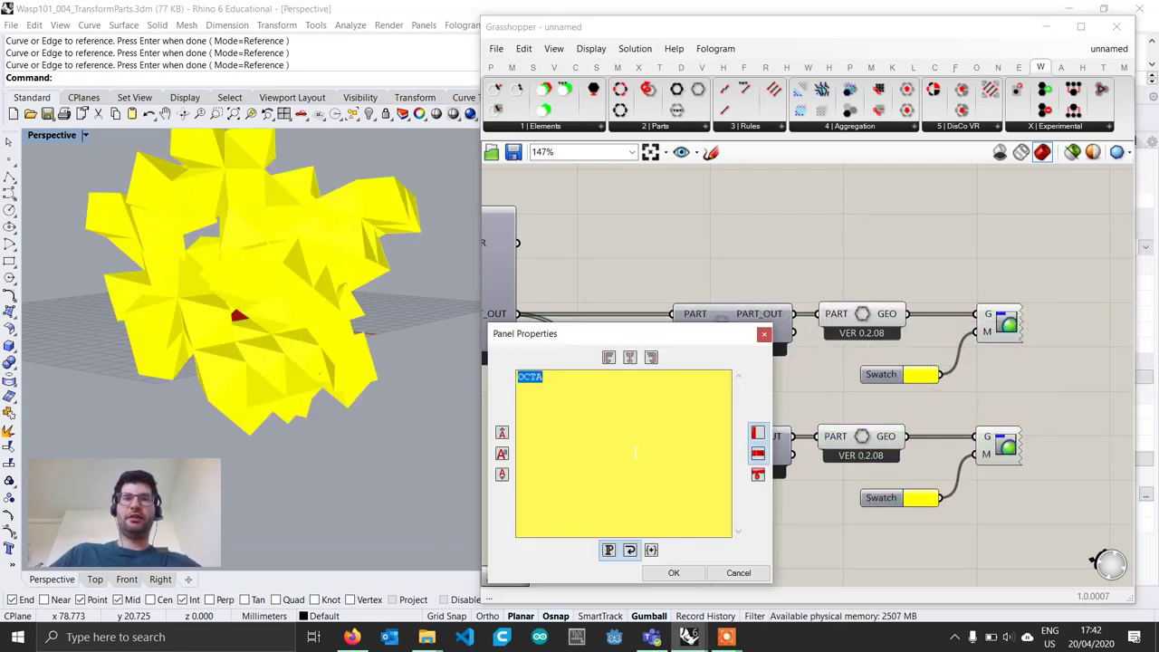
text(TR)
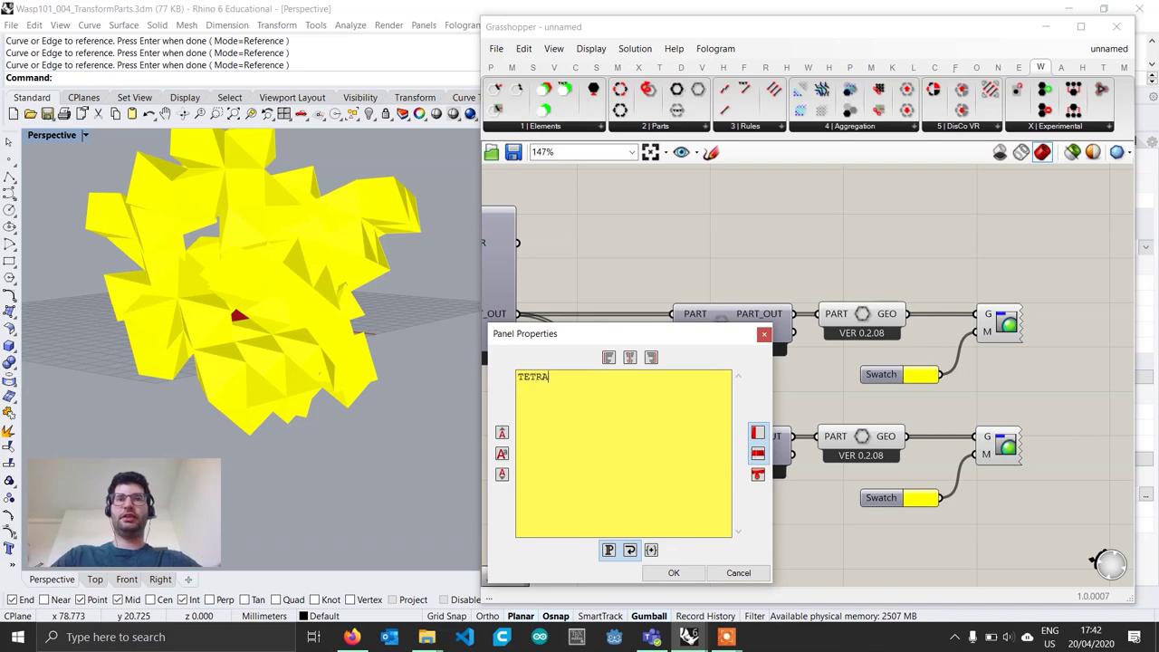
click(674, 573)
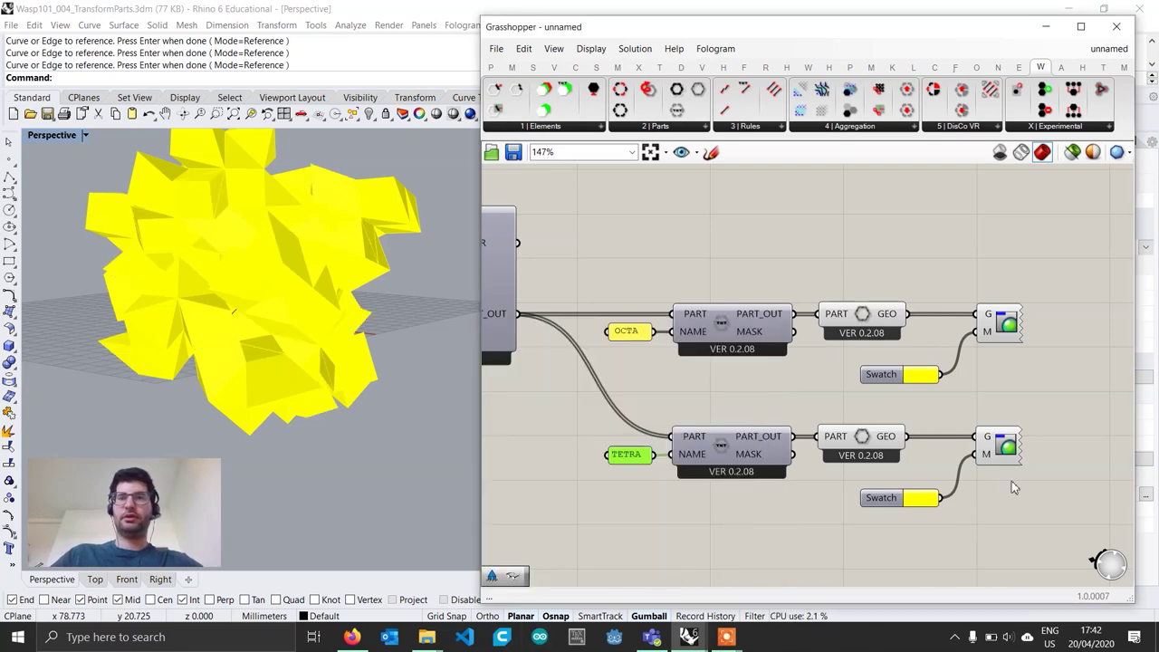
- Set the TETRA swatch's colour to green with R 0, G 255 and B 0
click(925, 502)
drag(964, 513, 1126, 550)
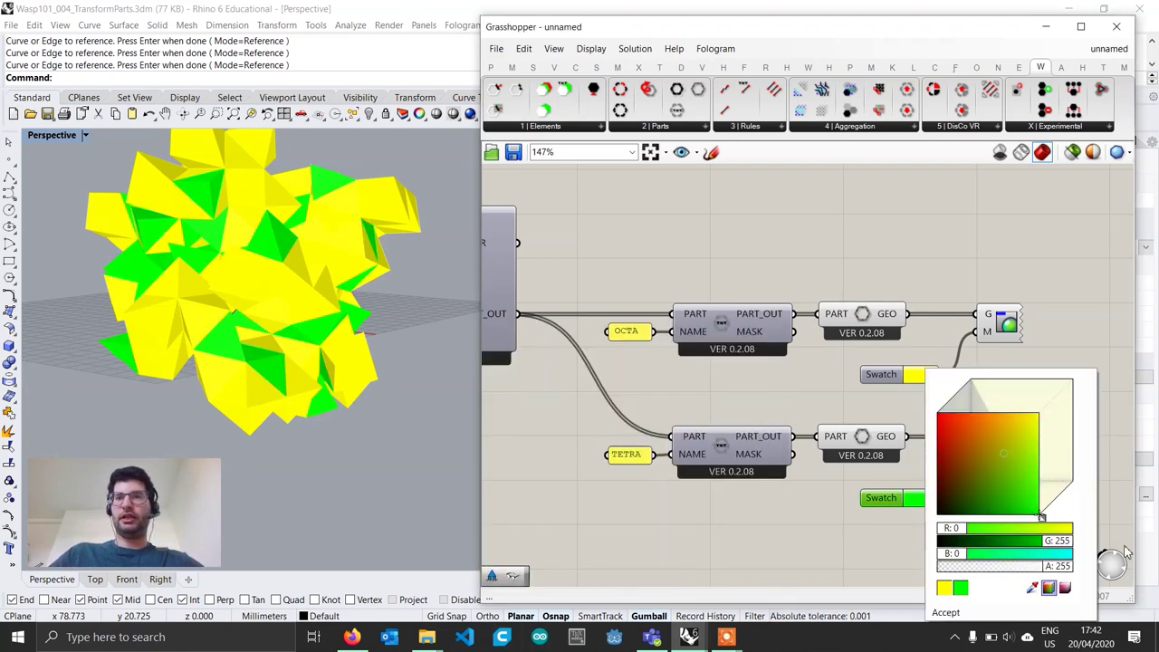
click(1026, 301)
- Examine the coloured aggregation from several angles, along with the rule generator and aggregation part of the definition
right_drag(355, 331, 394, 340)
scroll(327, 342, down, 6)
right_drag(626, 418, 736, 416)
scroll(648, 413, down, 2)
scroll(772, 422, down, 1)
right_drag(307, 315, 278, 337)
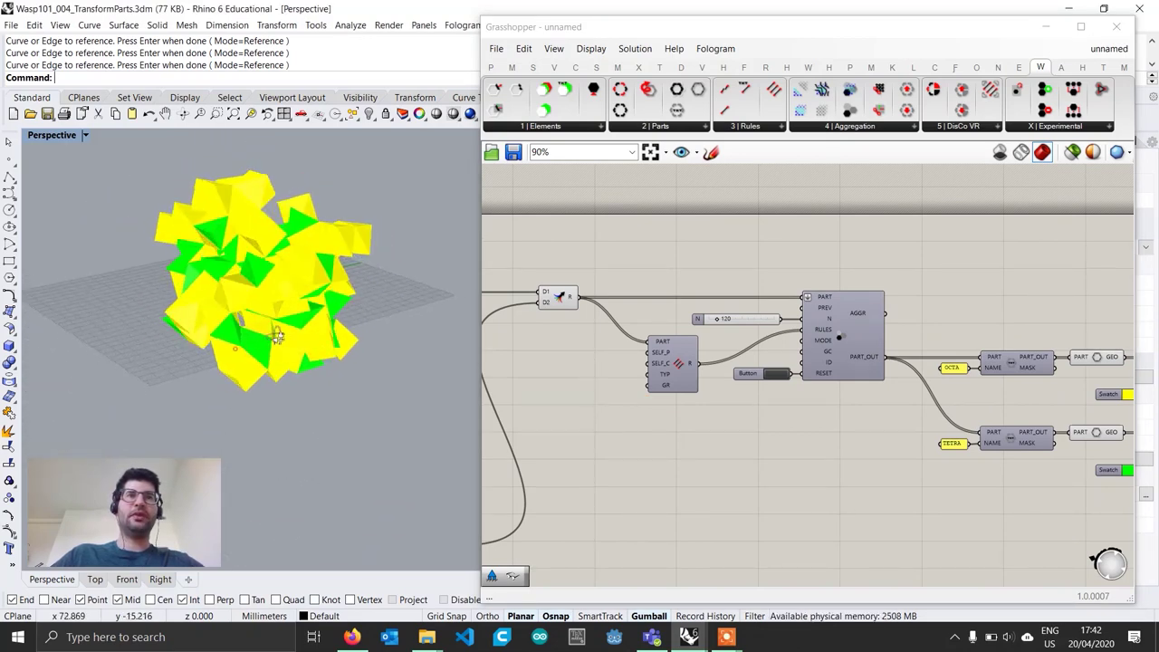
scroll(272, 308, up, 3)
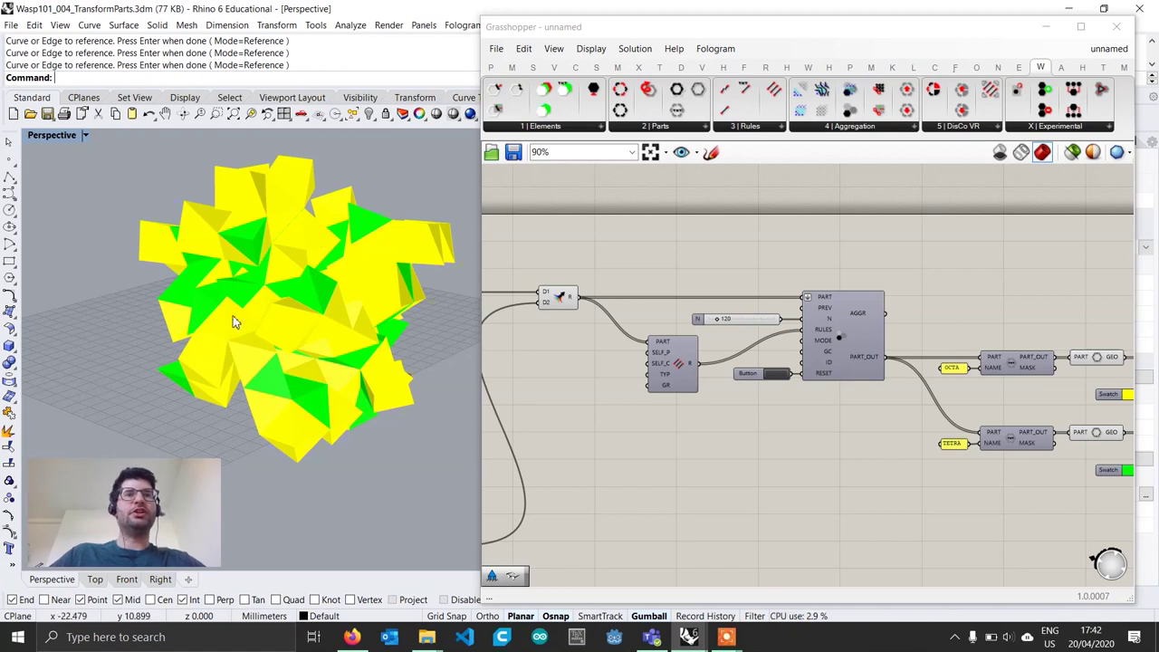
scroll(286, 345, down, 4)
mouse_move(323, 331)
right_down()
mouse_move(307, 349)
mouse_move(335, 346)
right_up()
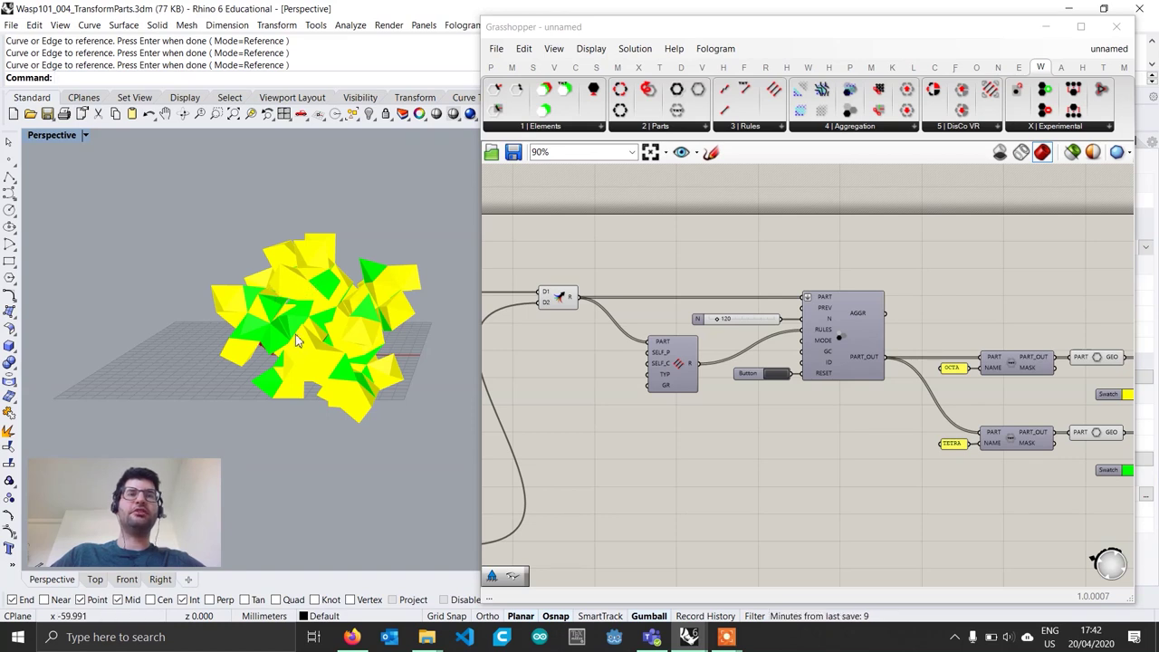
shift+right_drag(295, 334, 355, 338)
scroll(379, 338, up, 3)
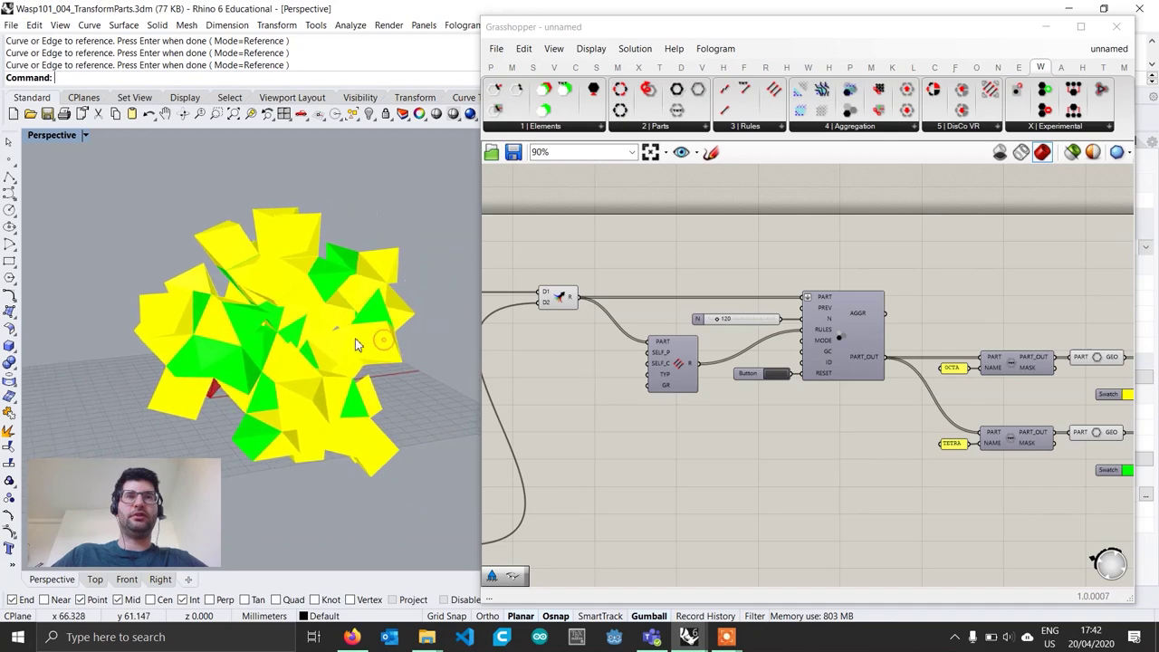
scroll(604, 366, up, 4)
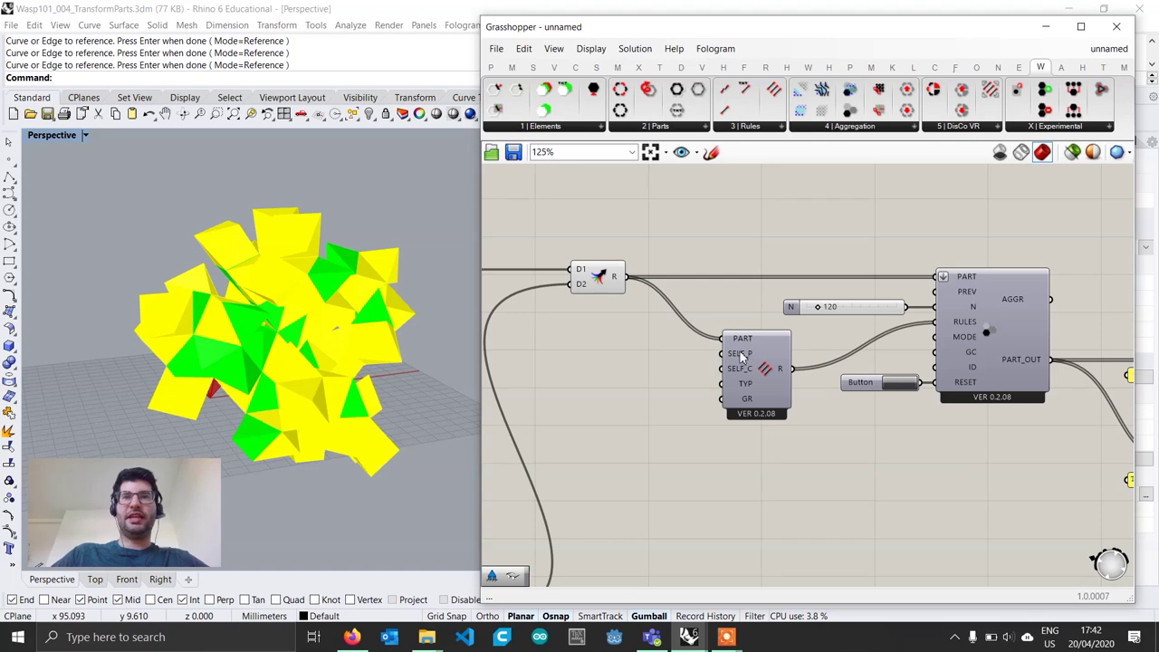
- Feed a Boolean Toggle set to False into the rule generator's SELF_P input and reset the aggregation
double_click(652, 352)
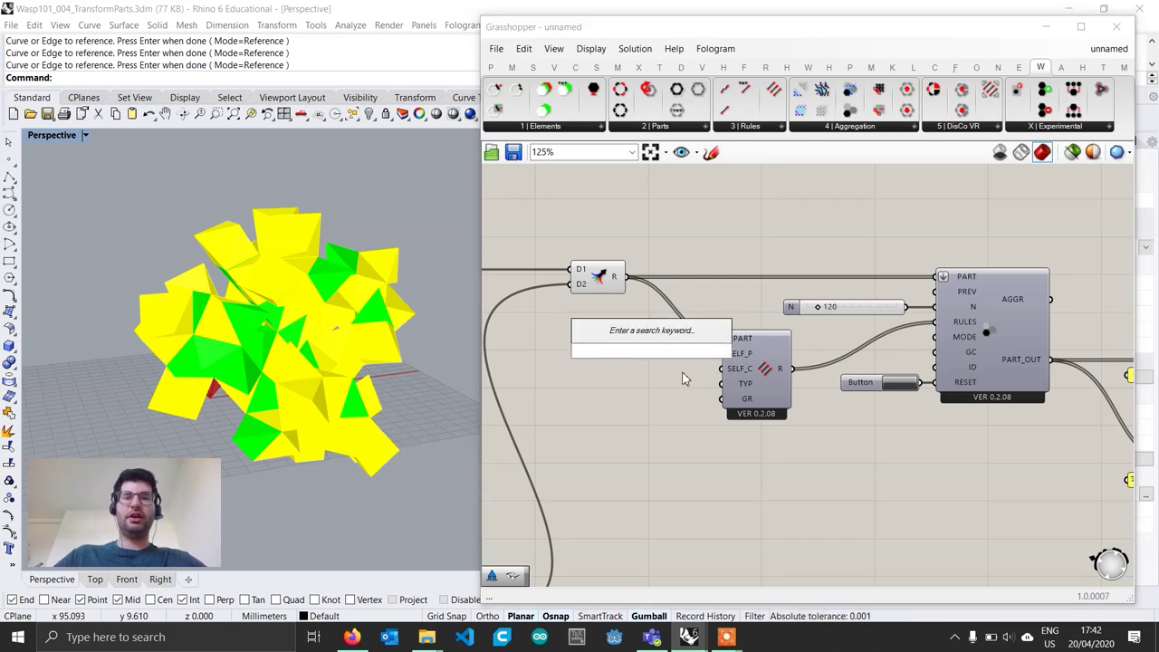
text(tog)
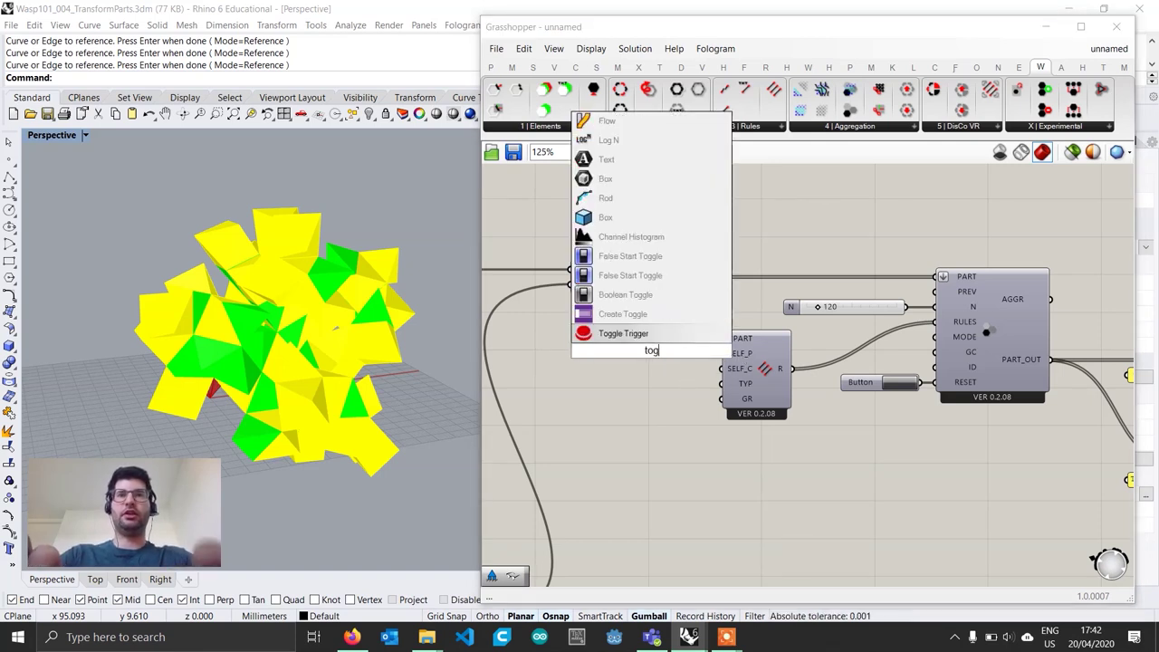
text(gle)
key(Return)
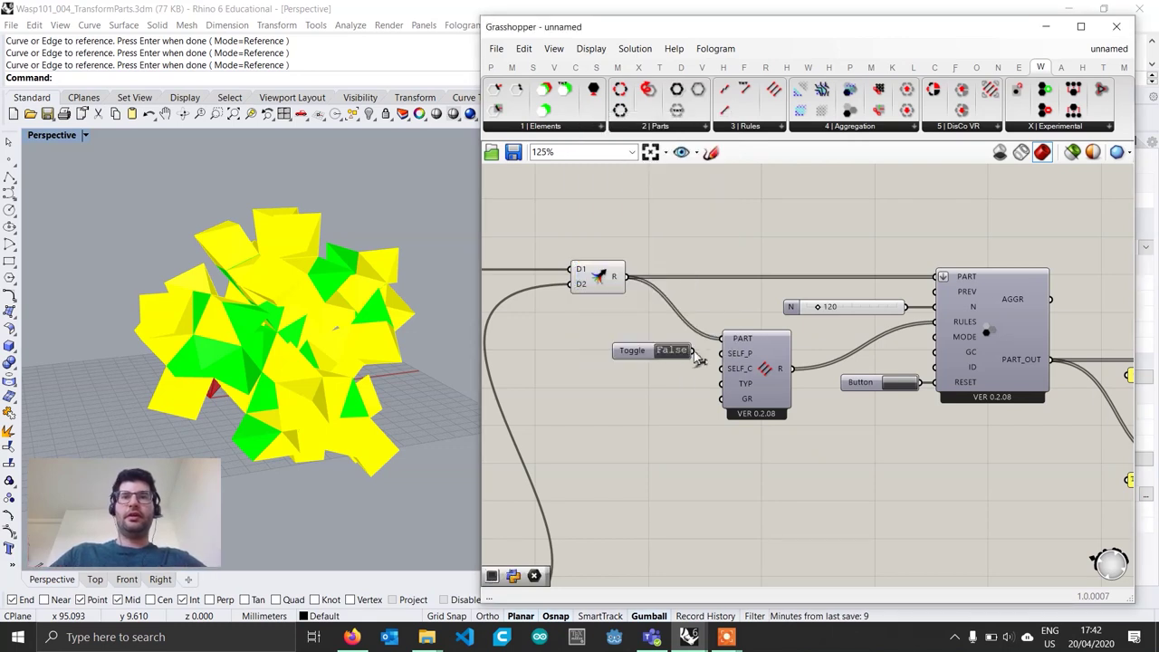
drag(694, 350, 736, 354)
drag(645, 354, 659, 356)
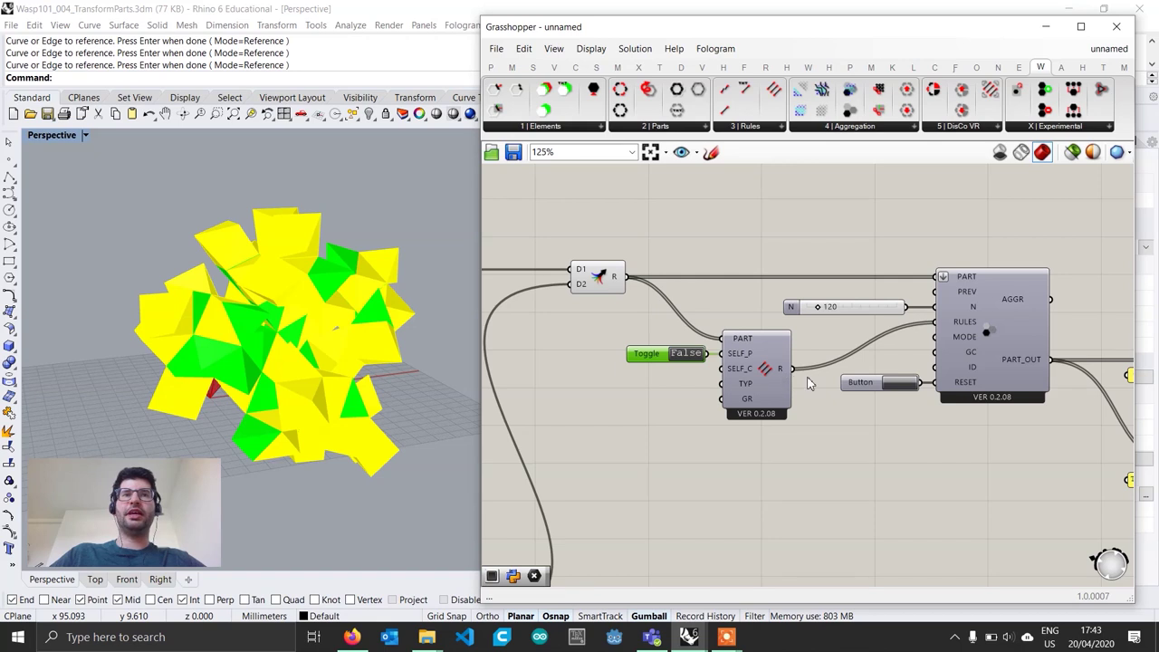
click(904, 387)
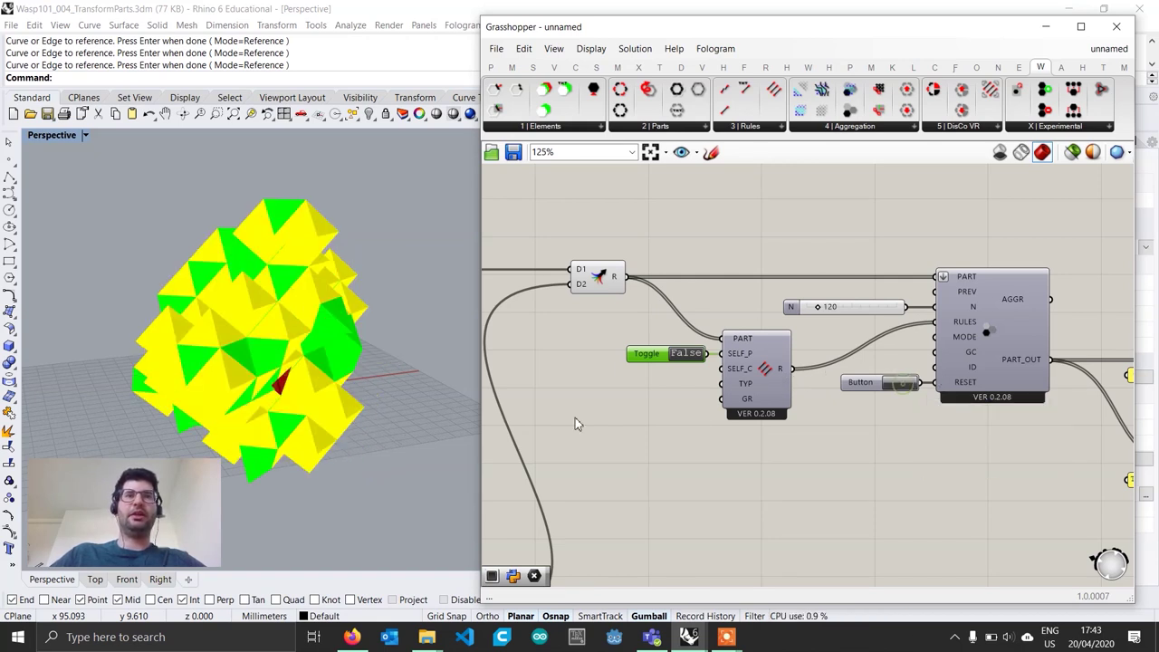
shift+right_drag(447, 412, 380, 365)
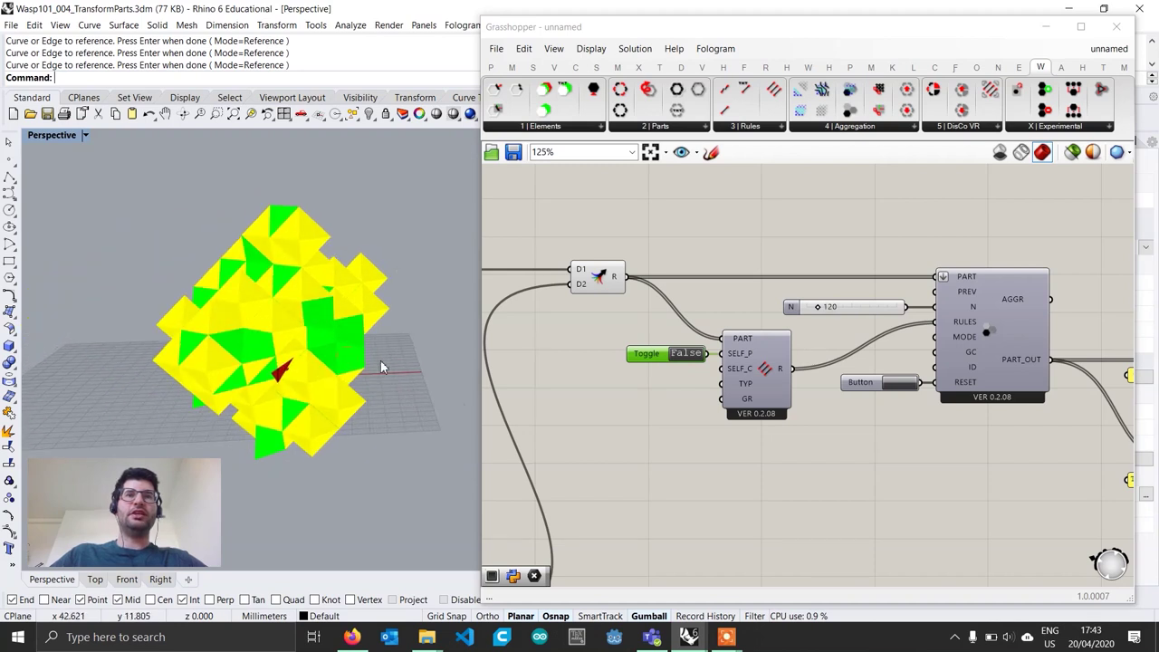
- Set the aggregation's part count N to 250, reset it twice and inspect the resulting geometry
click(865, 314)
double_click(865, 314)
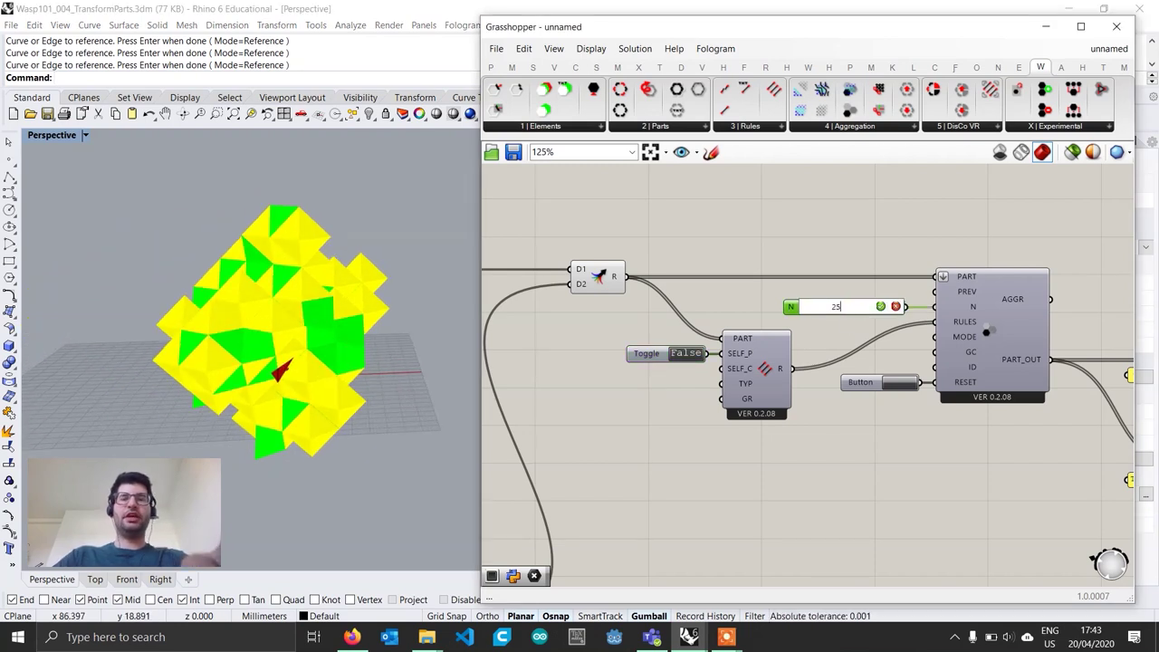
key(Return)
scroll(460, 353, down, 5)
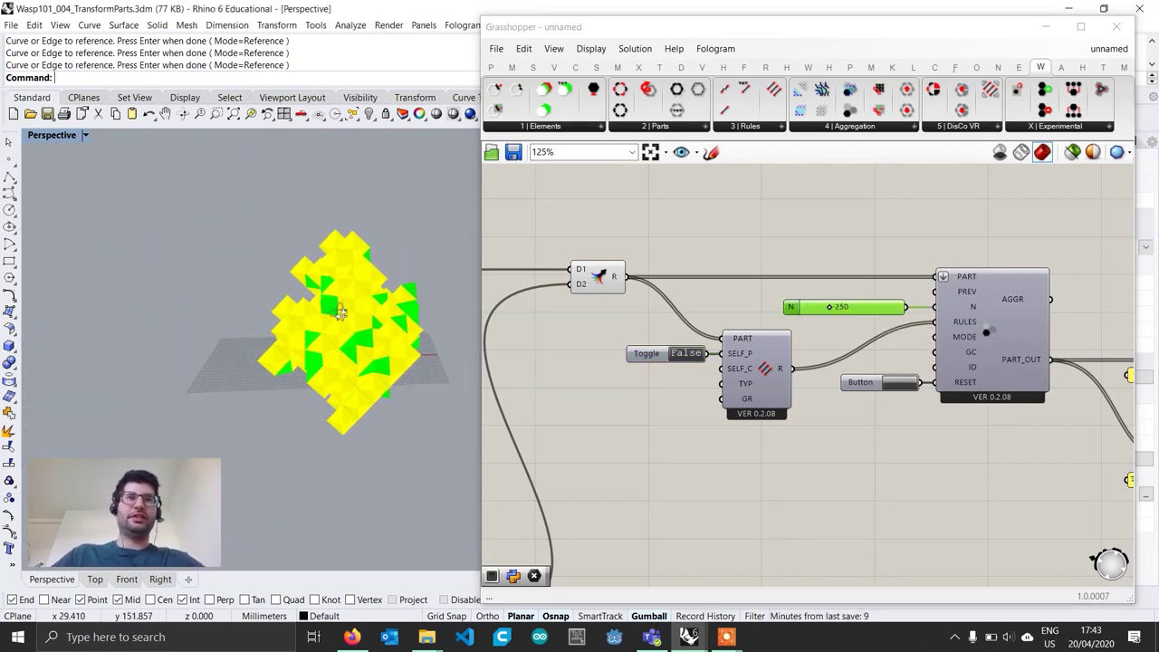
right_drag(340, 310, 444, 338)
scroll(286, 292, up, 5)
click(887, 390)
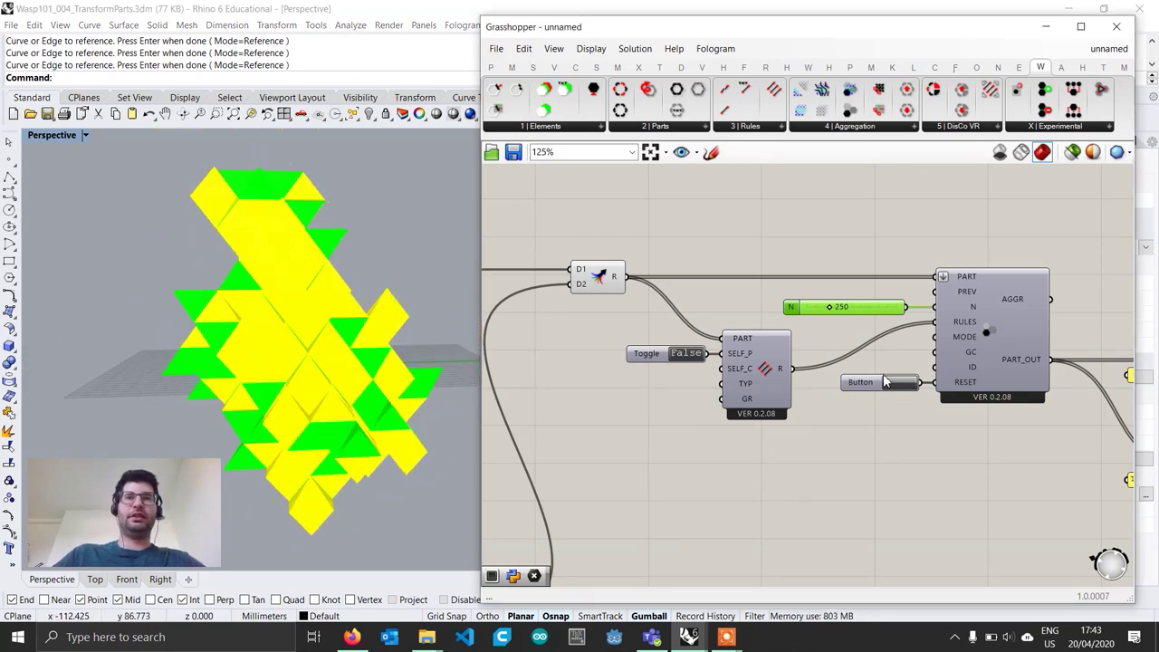
click(887, 382)
right_drag(292, 321, 318, 414)
shift+right_drag(407, 267, 292, 337)
scroll(380, 316, down, 4)
shift+right_drag(362, 326, 390, 347)
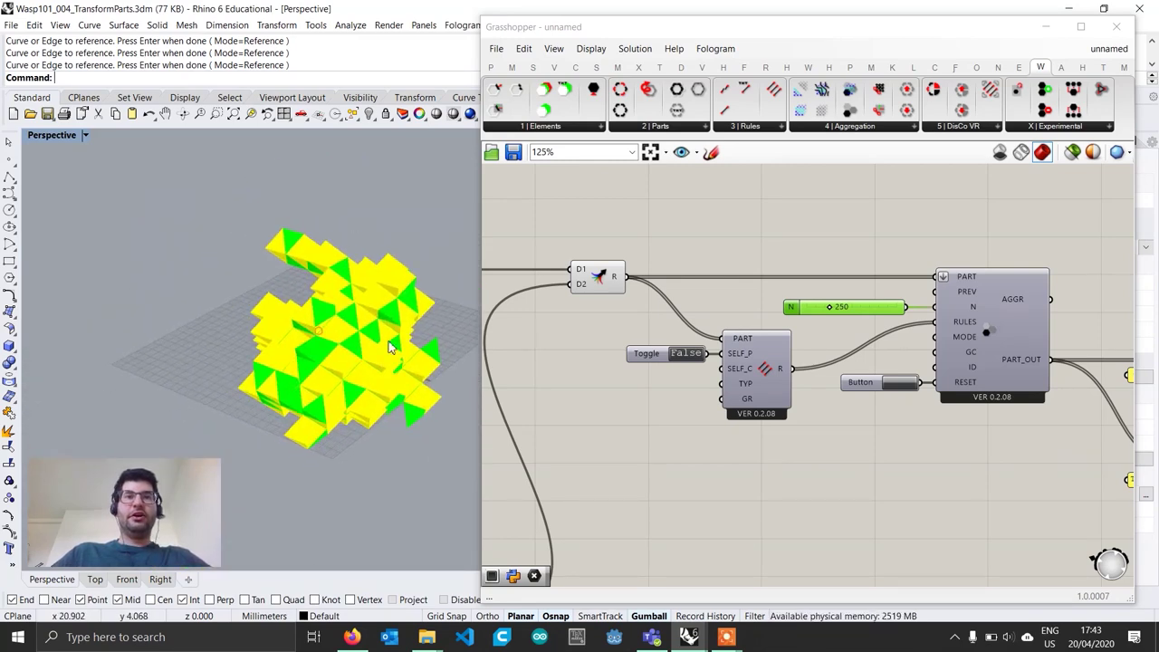
- Set the aggregation's part count N to 120 and reset the aggregation
double_click(881, 307)
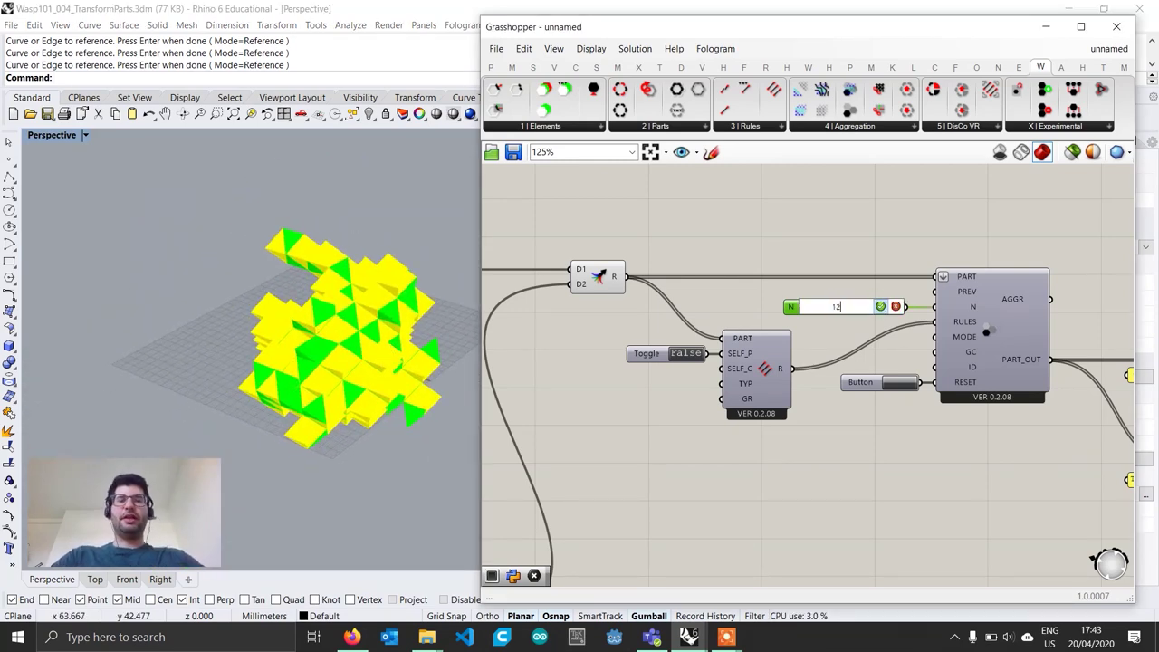
key(Return)
mouse_move(287, 305)
right_down()
mouse_move(289, 339)
mouse_move(288, 299)
right_up()
scroll(358, 373, up, 3)
right_drag(360, 358, 254, 335)
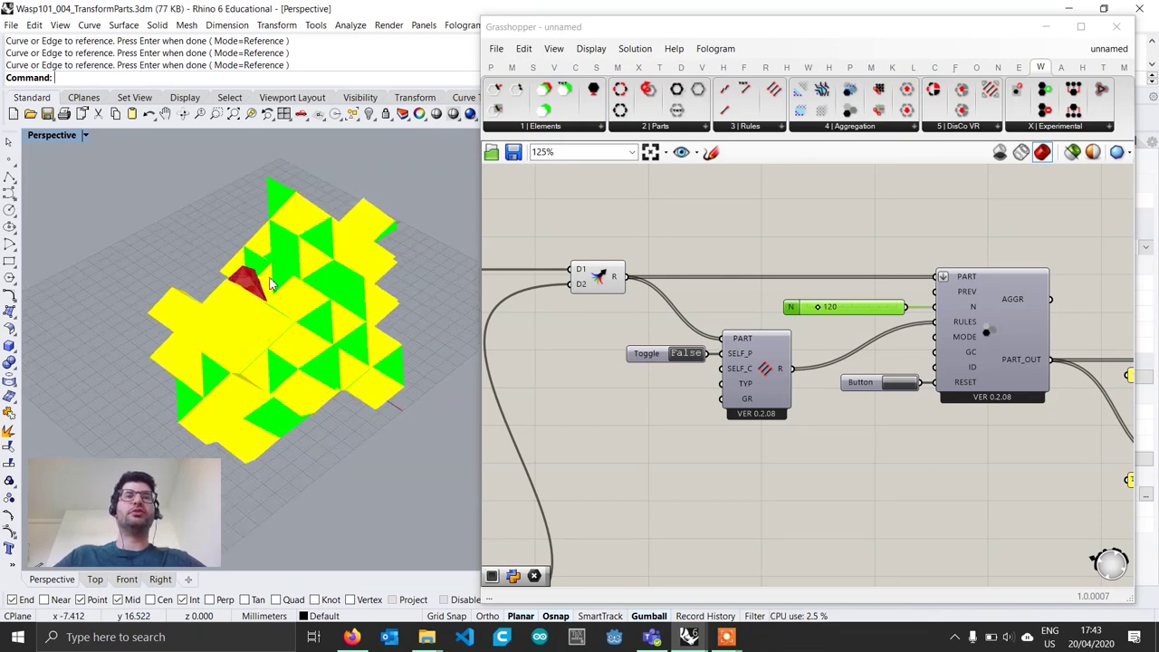
right_drag(274, 283, 291, 391)
click(903, 384)
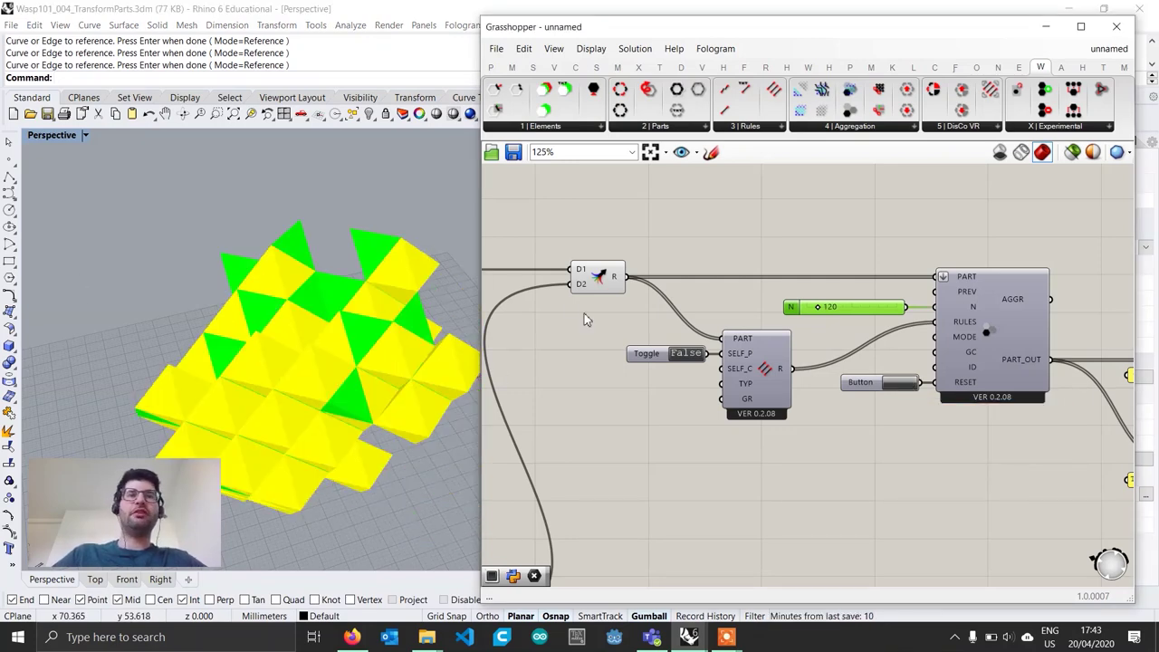
mouse_move(430, 347)
right_down()
mouse_move(383, 290)
mouse_move(435, 356)
mouse_move(379, 379)
mouse_move(366, 351)
mouse_move(337, 349)
mouse_move(339, 365)
right_up()
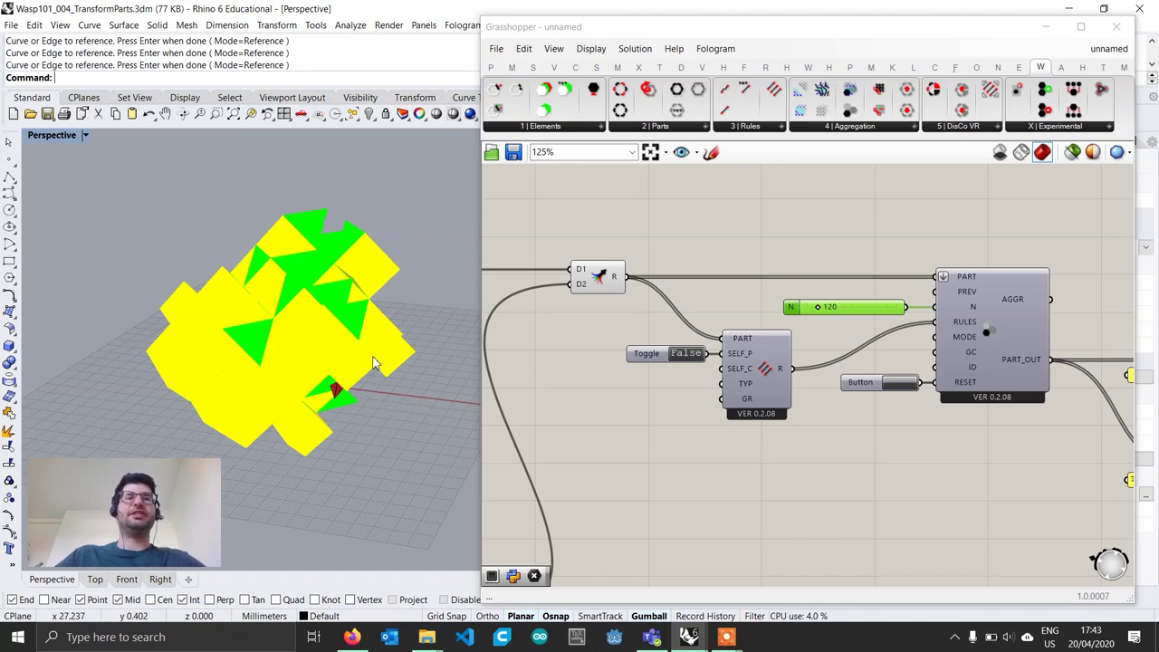
right_drag(362, 359, 362, 387)
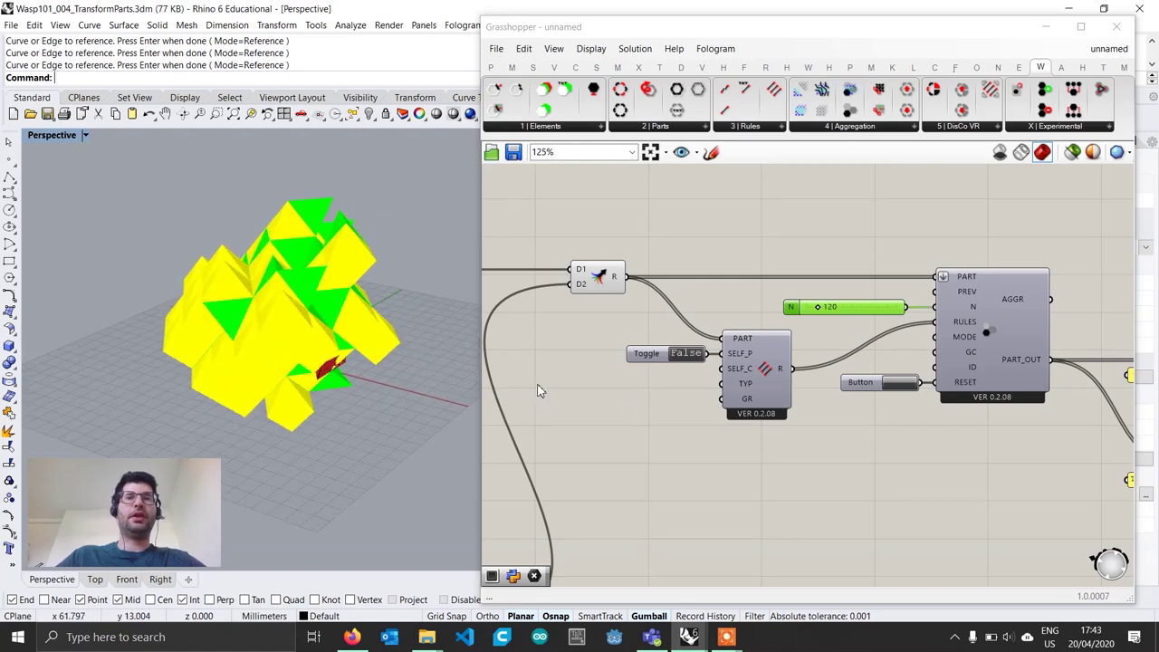
scroll(538, 391, down, 2)
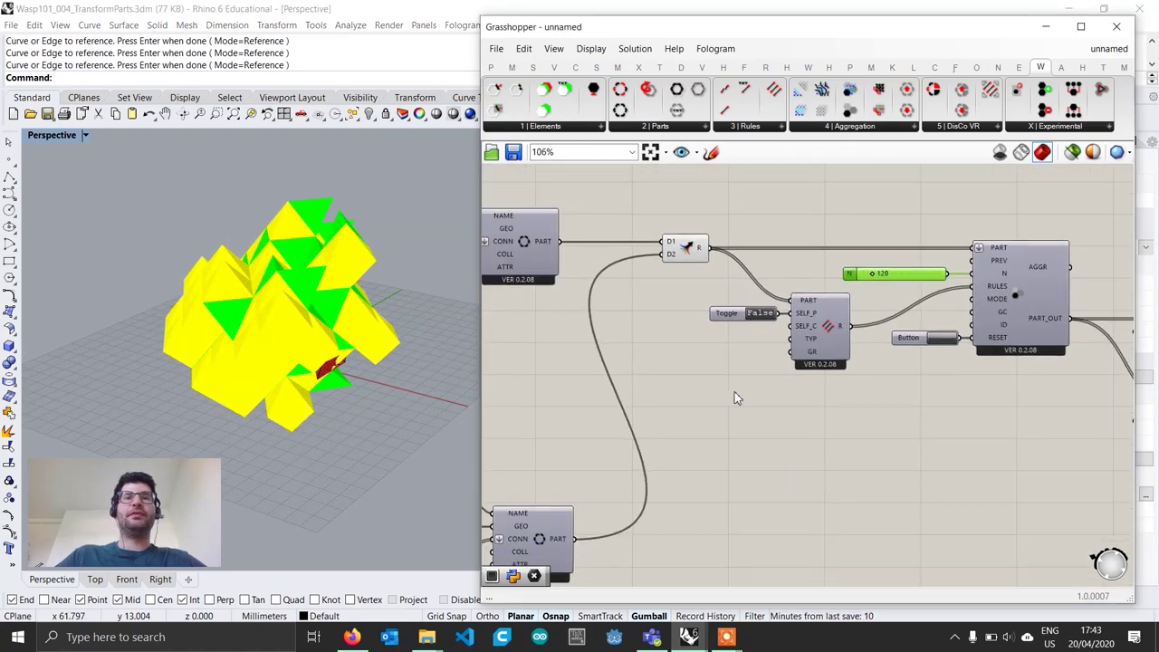
click(672, 129)
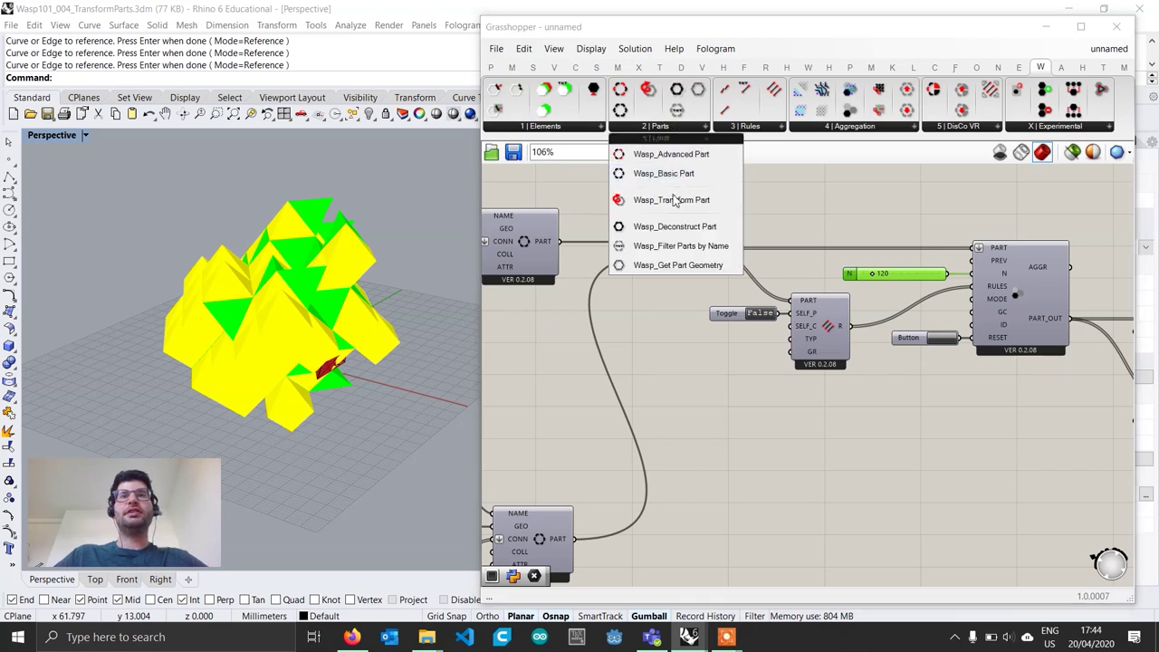
click(697, 407)
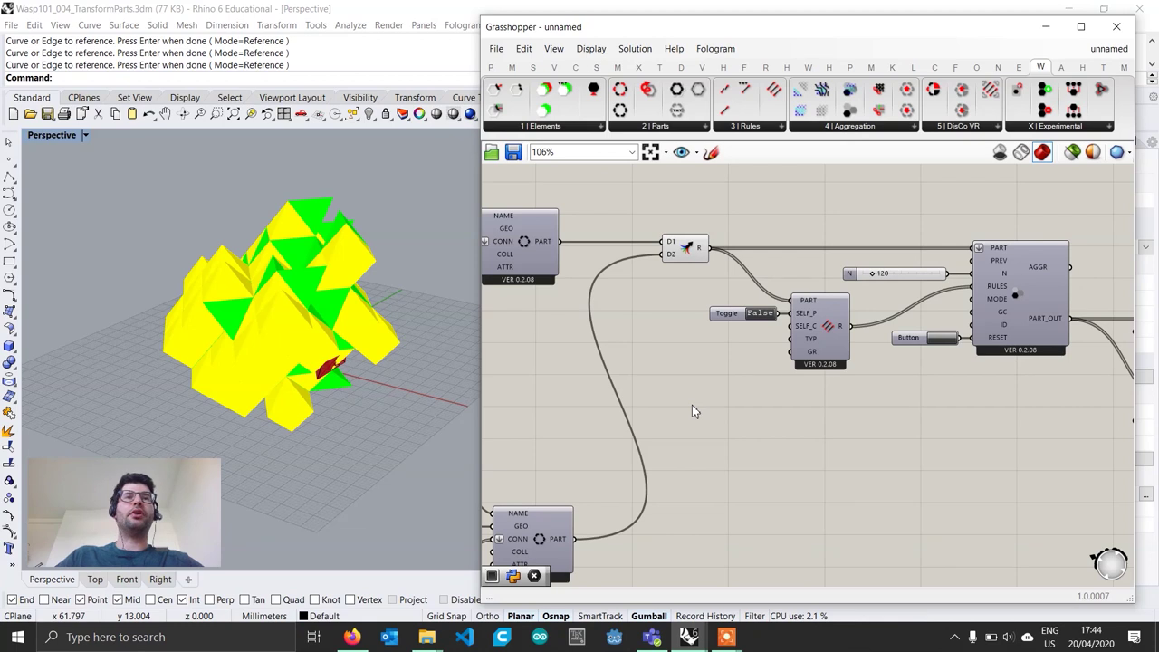
mouse_move(295, 431)
right_down()
mouse_move(303, 402)
mouse_move(299, 422)
right_up()
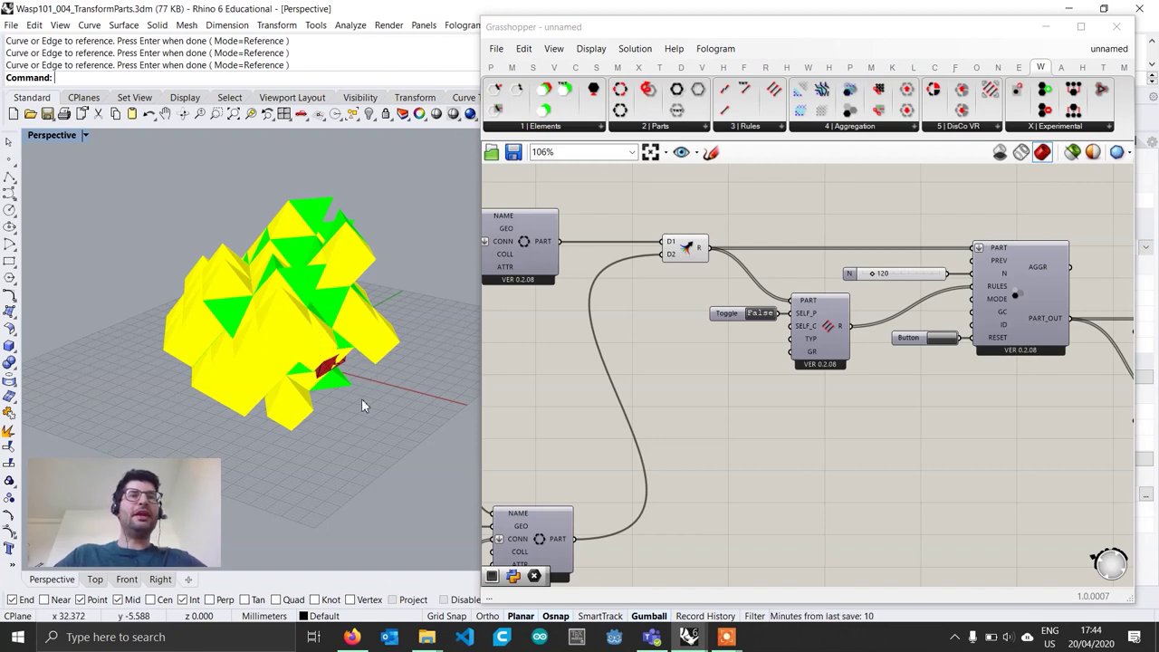
right_drag(432, 399, 408, 399)
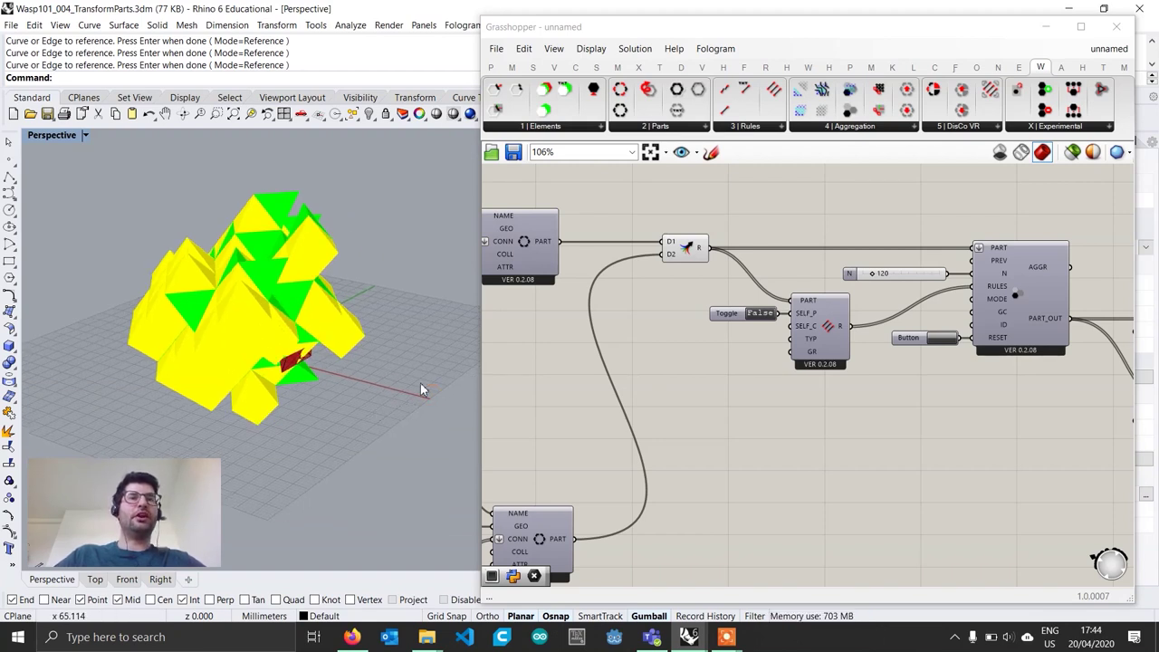
right_drag(811, 454, 785, 455)
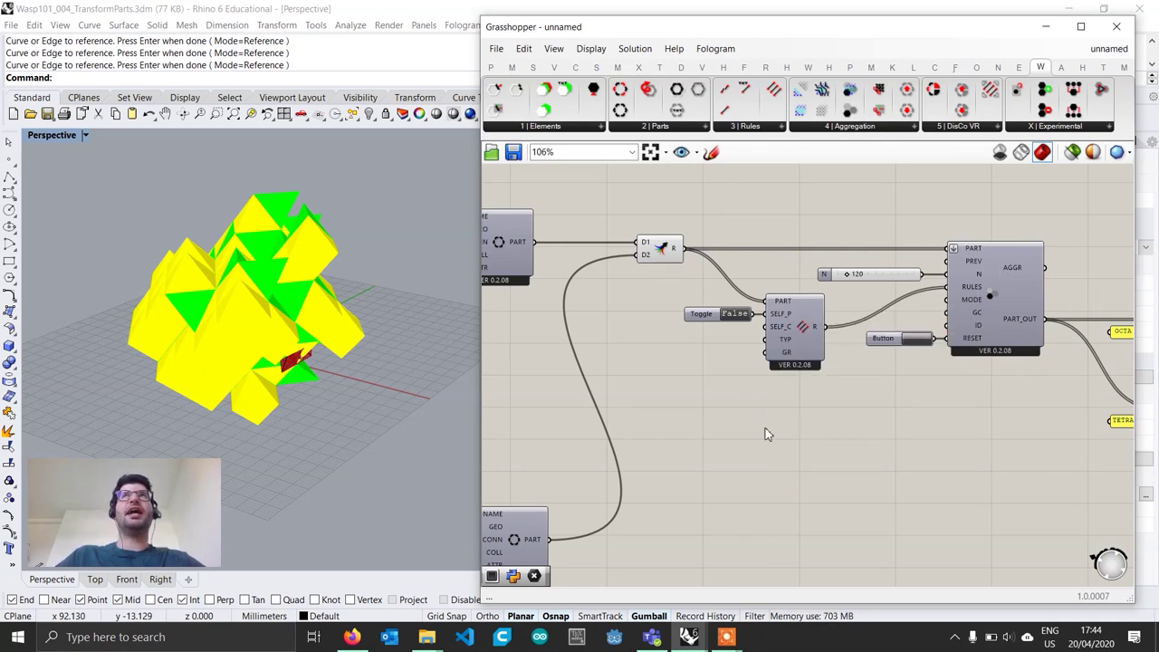
click(364, 367)
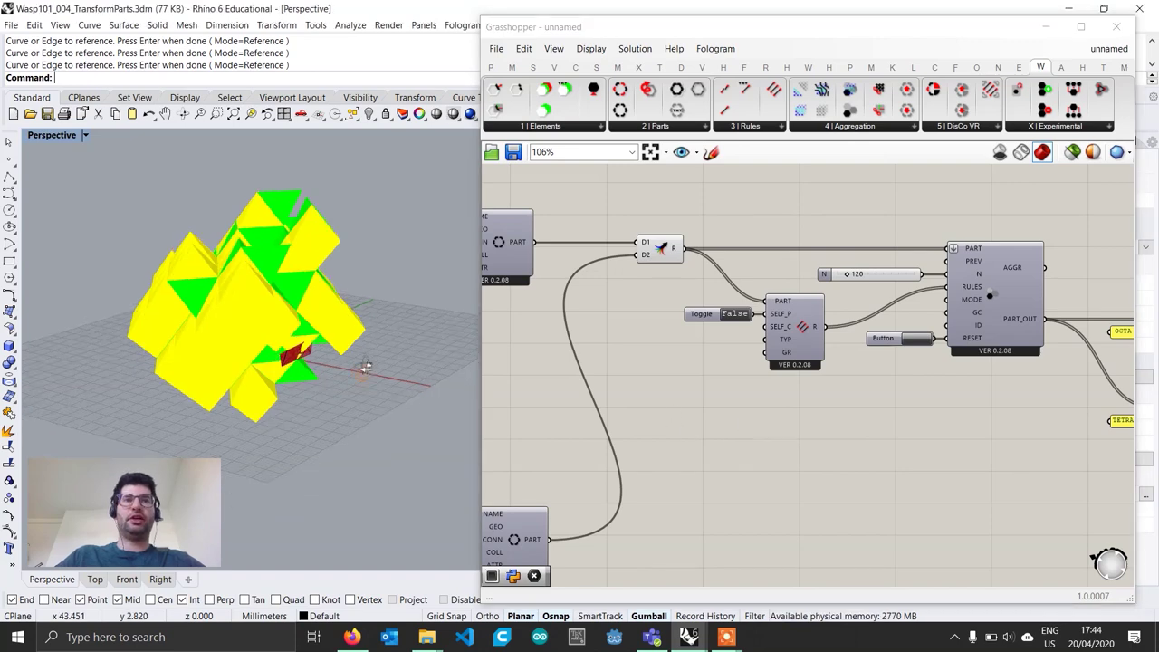
- Turn off the preview of the OCTA and TETRA filter, geometry and colour preview chains
right_drag(742, 492, 791, 467)
scroll(793, 464, down, 1)
right_drag(904, 436, 705, 425)
right_drag(1071, 414, 894, 415)
drag(970, 432, 734, 207)
right_click(752, 217)
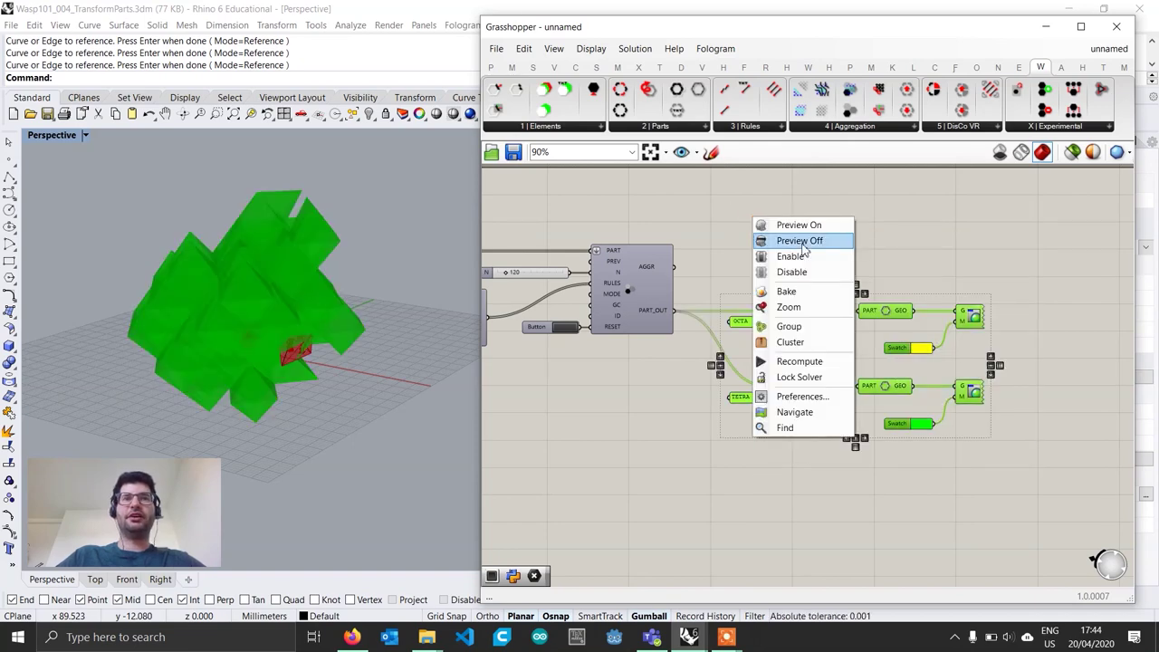
click(800, 241)
- Shift the TETRA part component and its name panel so they sit roughly beneath the OCTA part component
right_drag(673, 402, 751, 408)
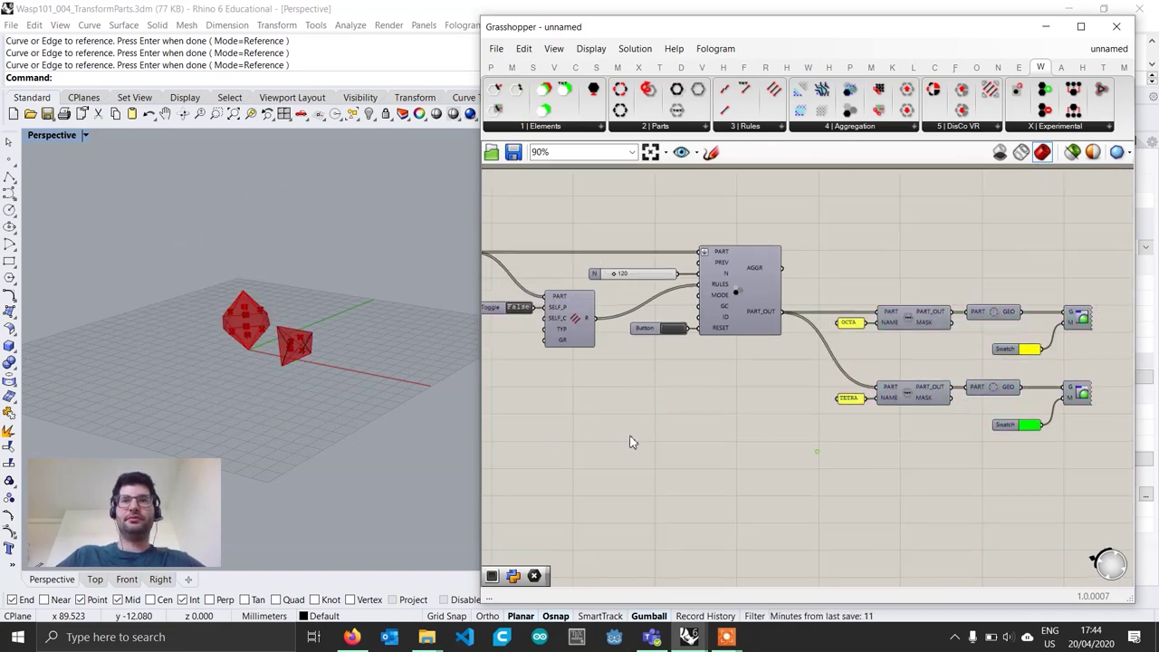
right_drag(631, 440, 732, 444)
right_drag(624, 412, 714, 427)
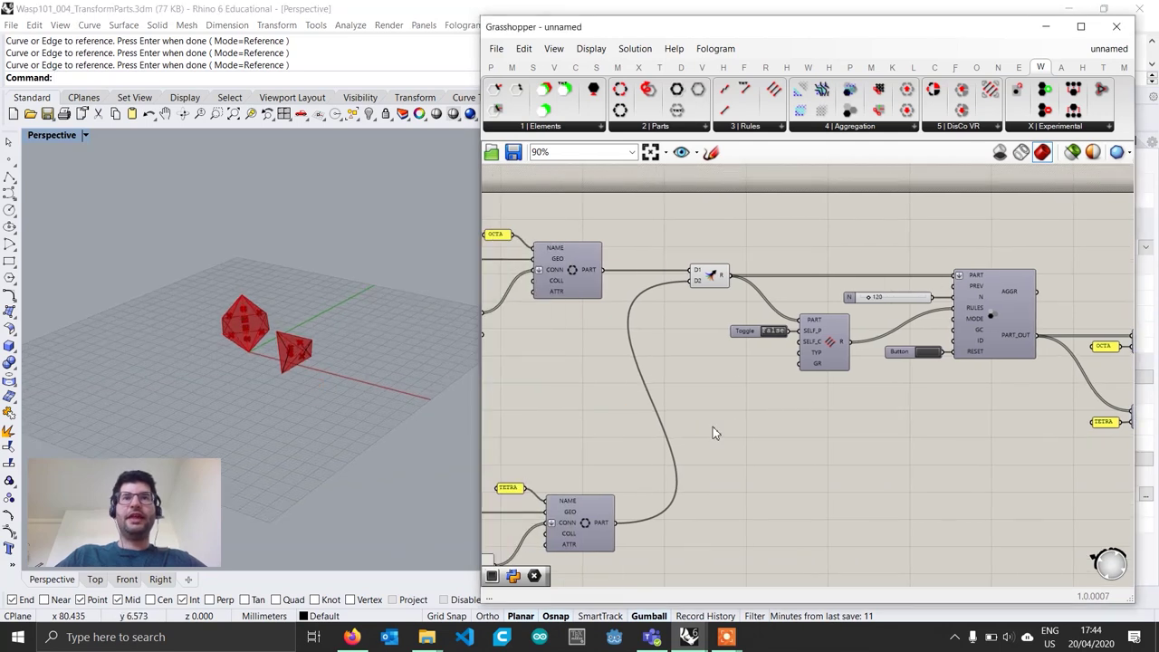
drag(631, 559, 525, 499)
right_drag(656, 559, 673, 528)
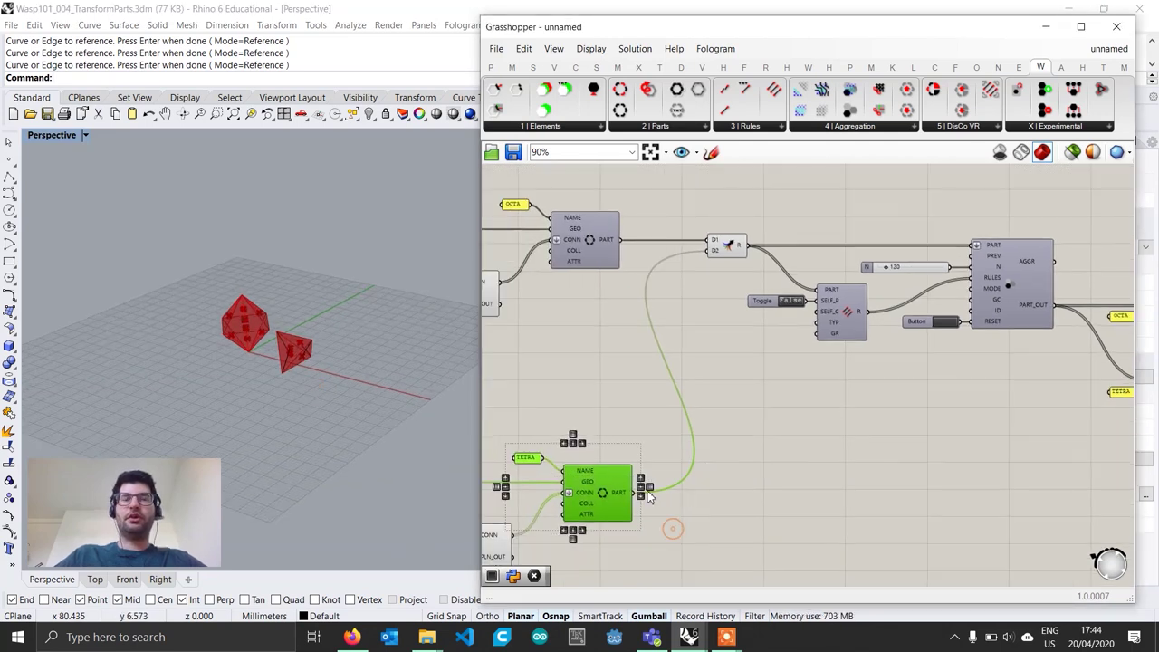
drag(616, 500, 599, 499)
click(697, 501)
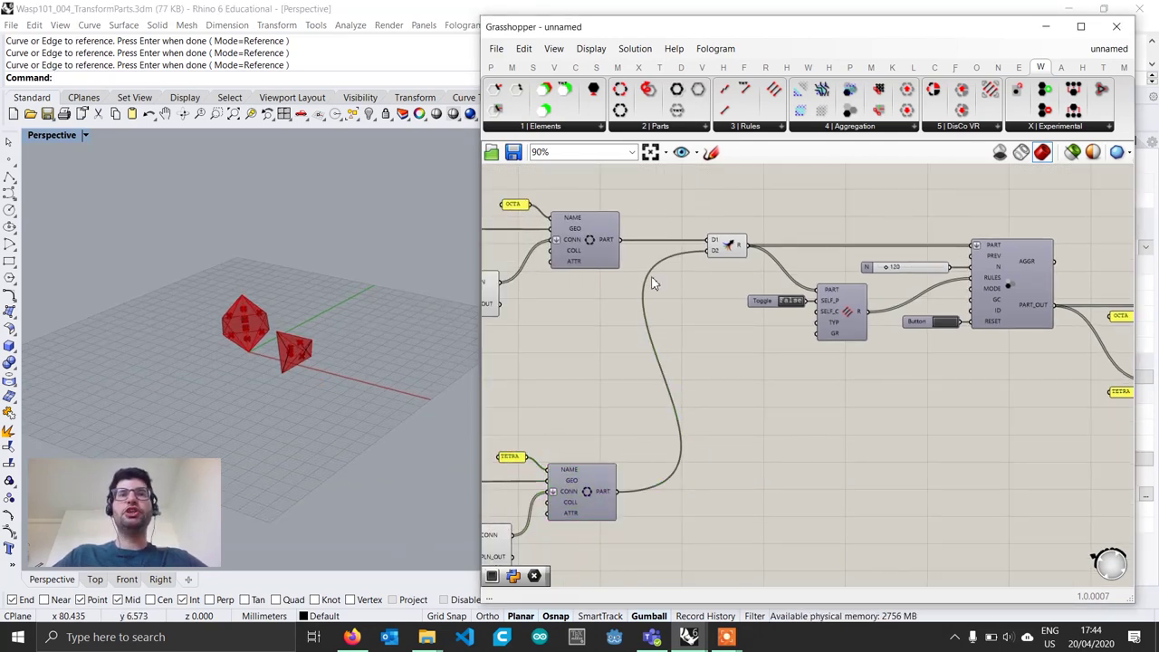
- Add a Wasp Transform Part component below the rule generator and connect the OCTA part to its PART input
click(608, 240)
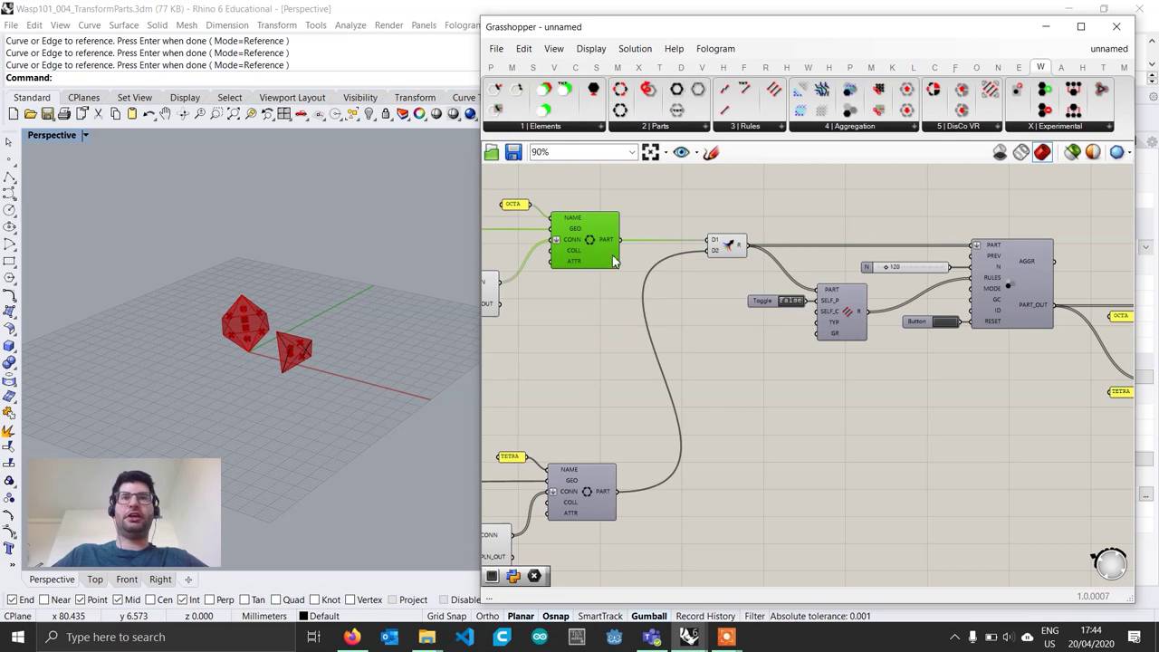
click(686, 127)
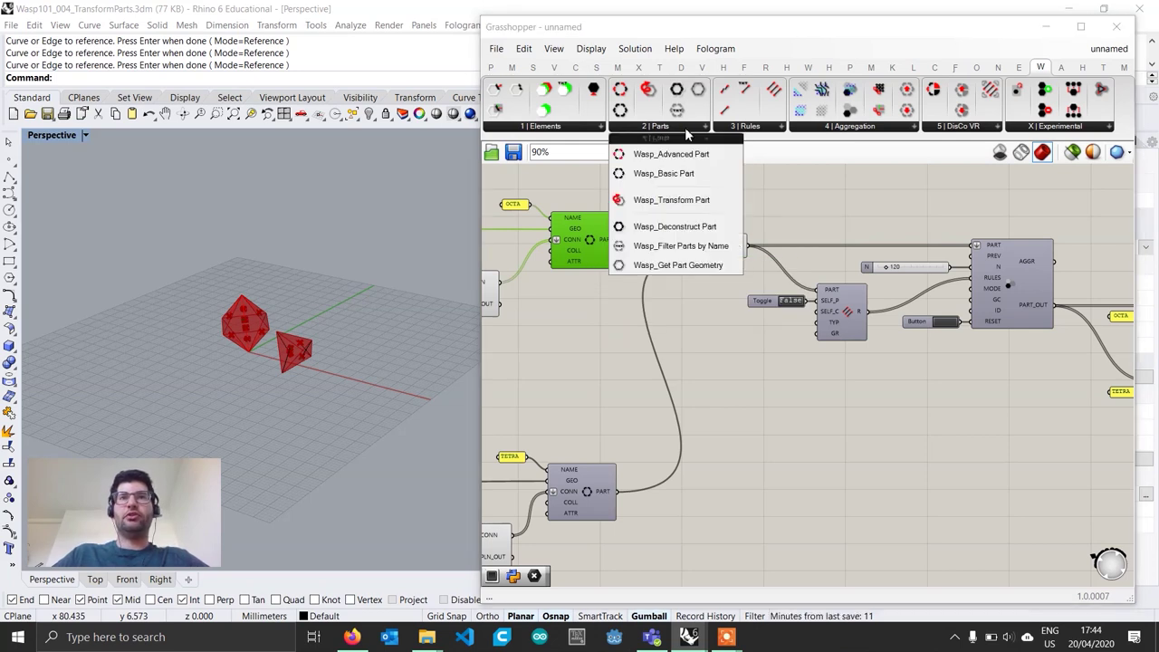
drag(671, 199, 840, 471)
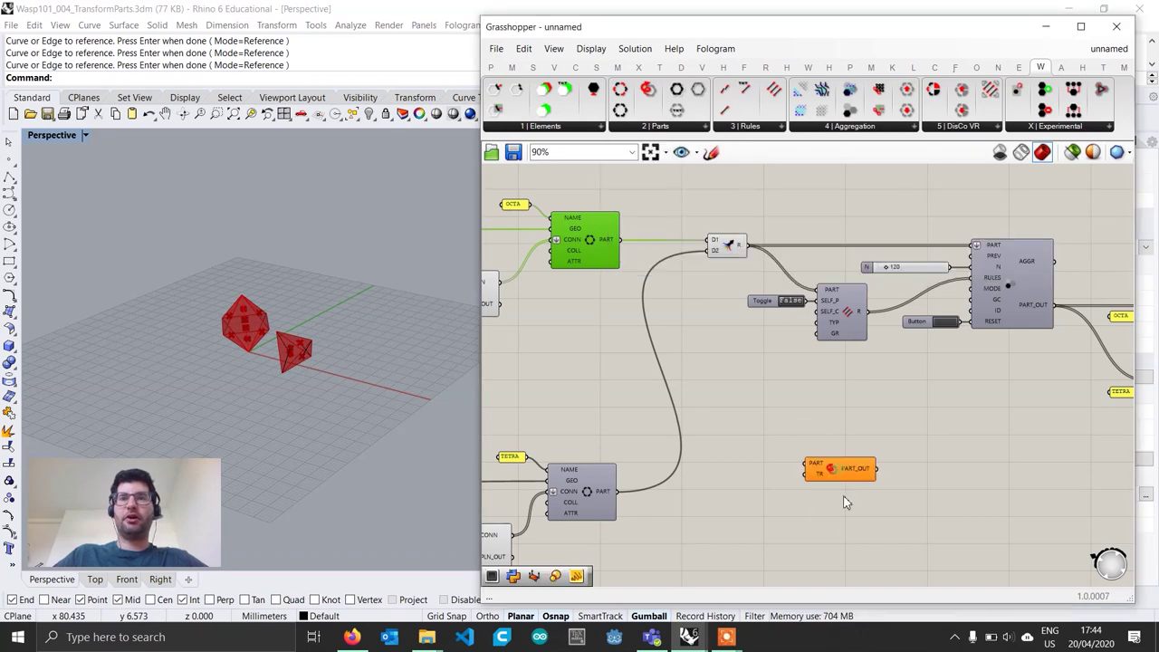
scroll(847, 503, up, 2)
click(860, 514)
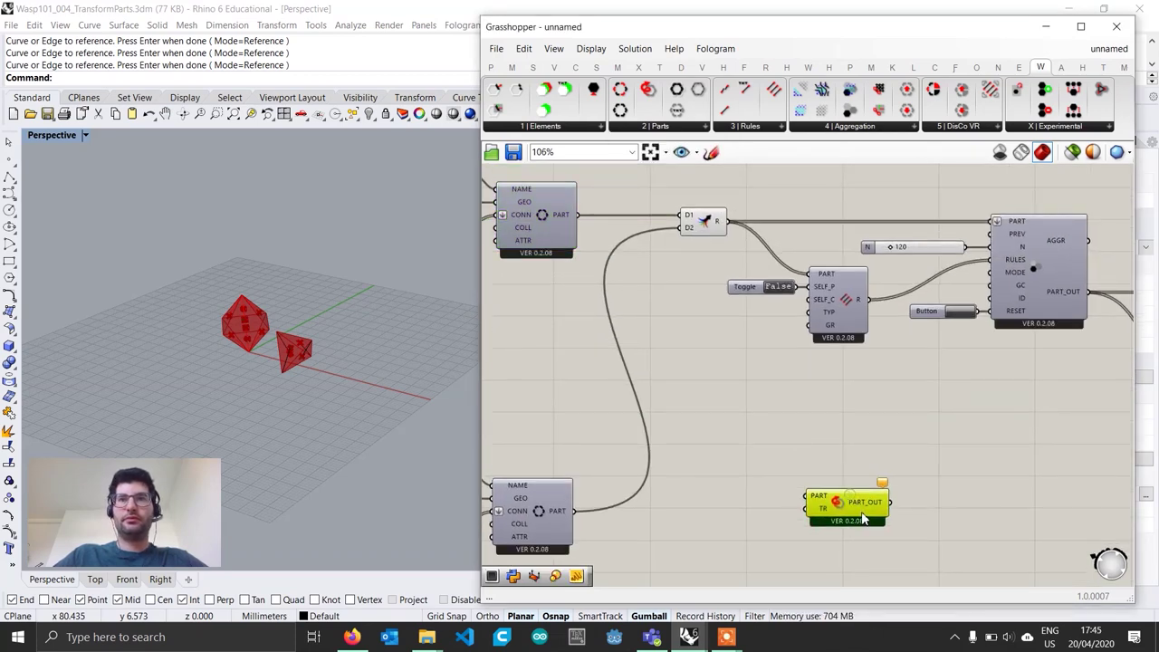
drag(577, 215, 819, 500)
mouse_move(854, 507)
right_down()
mouse_move(850, 470)
mouse_move(850, 487)
right_up()
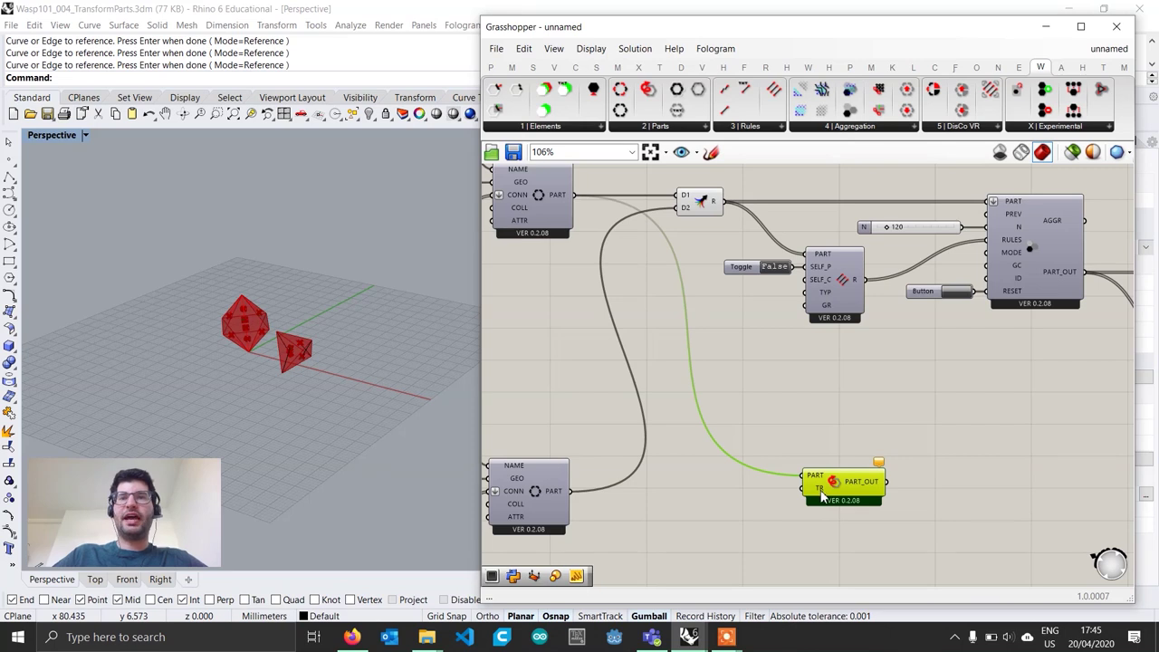
mouse_move(842, 501)
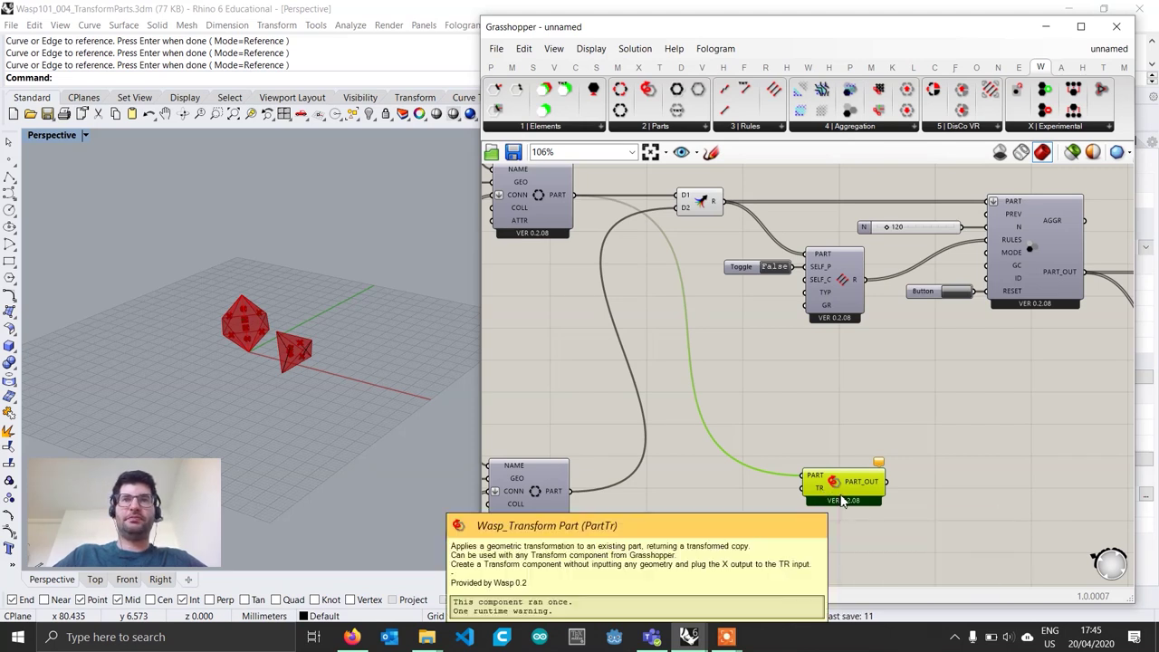
drag(850, 497, 853, 511)
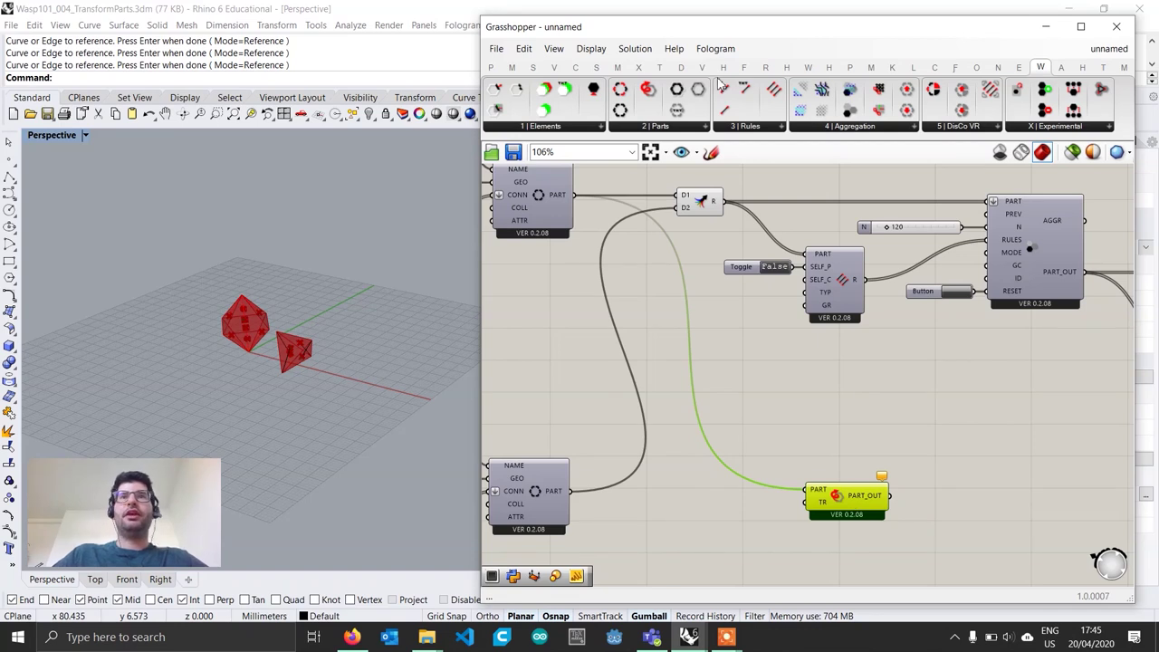
- Add a Move component beside the Transform Part component's TR input
click(659, 68)
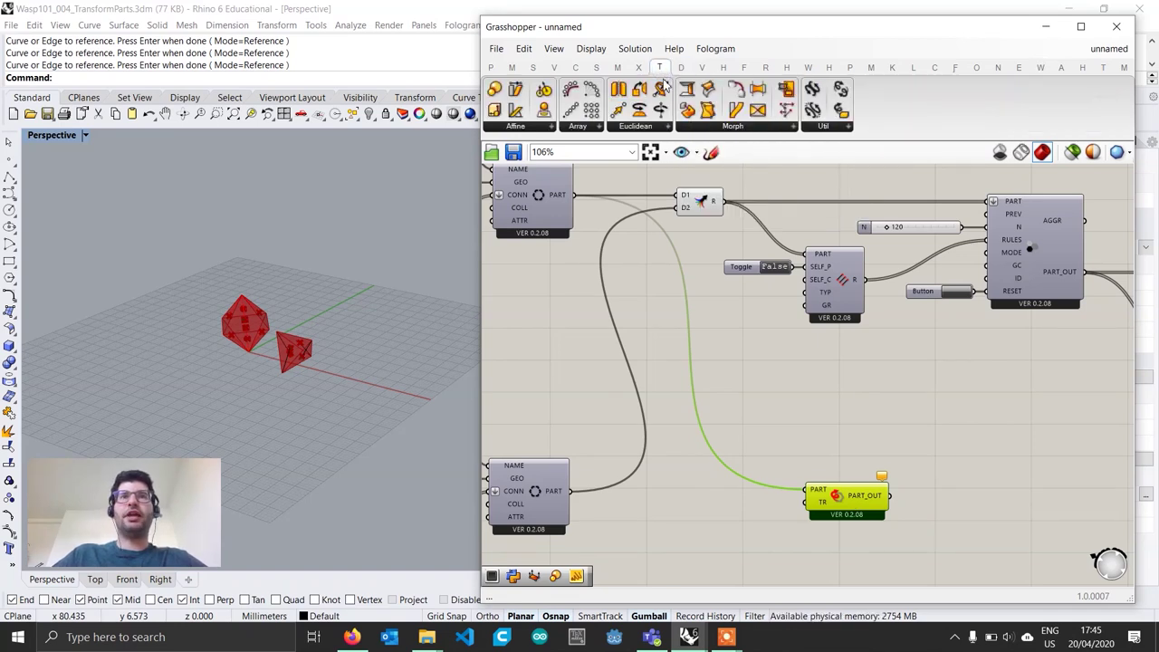
click(636, 128)
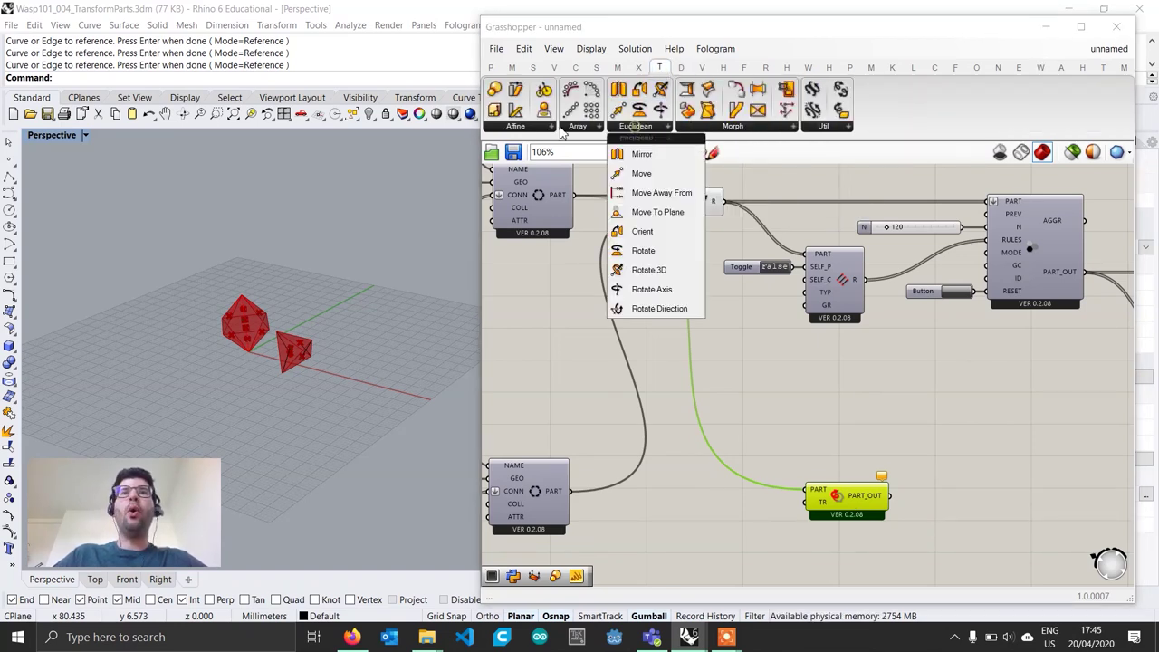
click(530, 130)
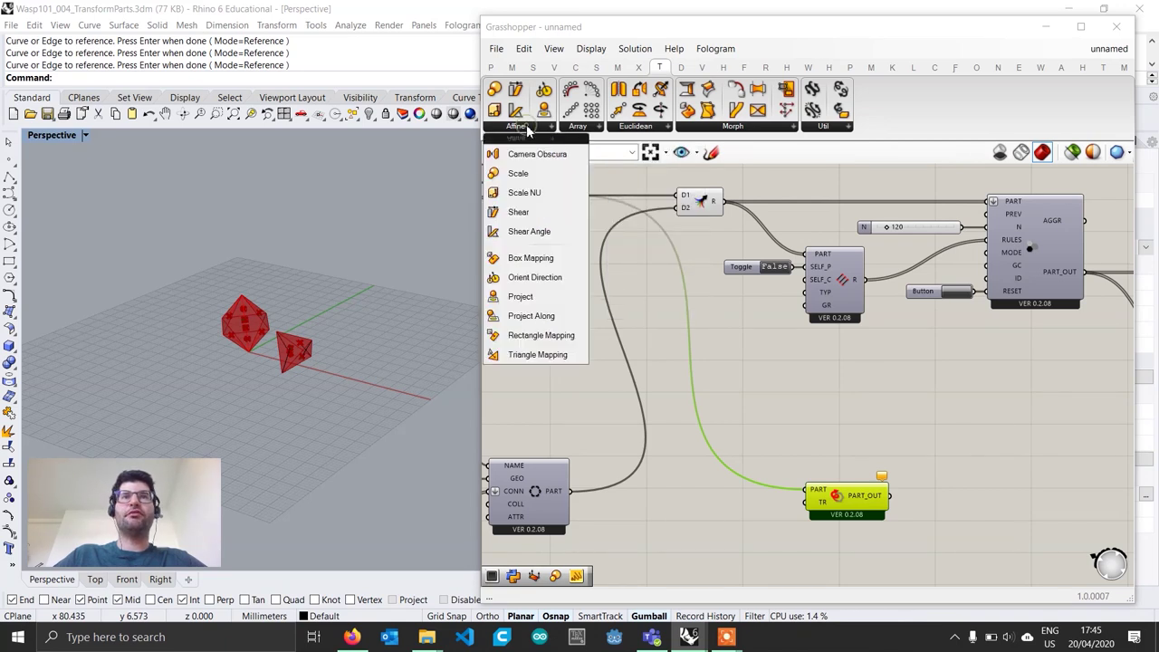
click(642, 133)
click(654, 194)
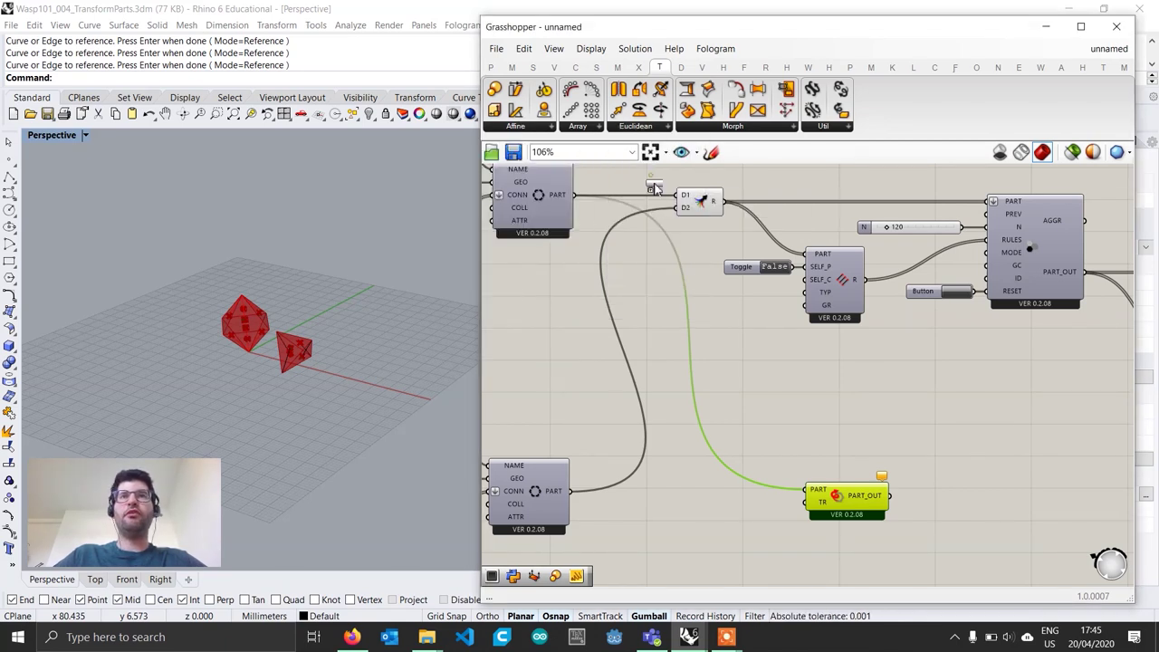
click(743, 504)
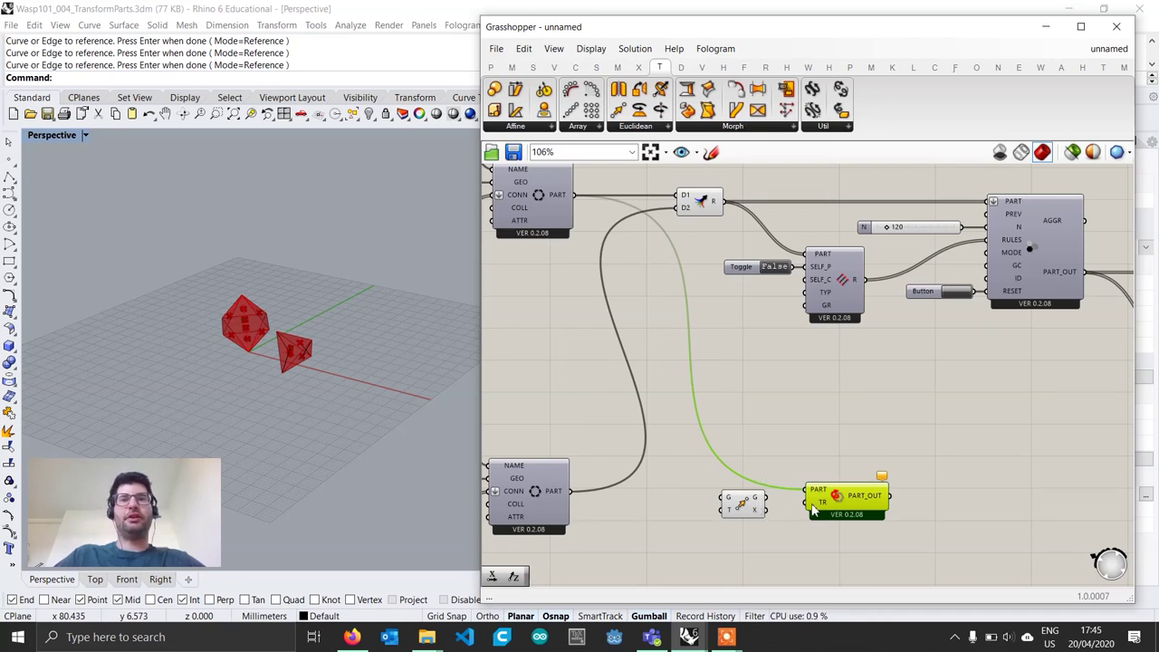
- Space out the Move and Transform Part components so that Move sits to the lower left of Transform Part
right_drag(813, 509, 822, 478)
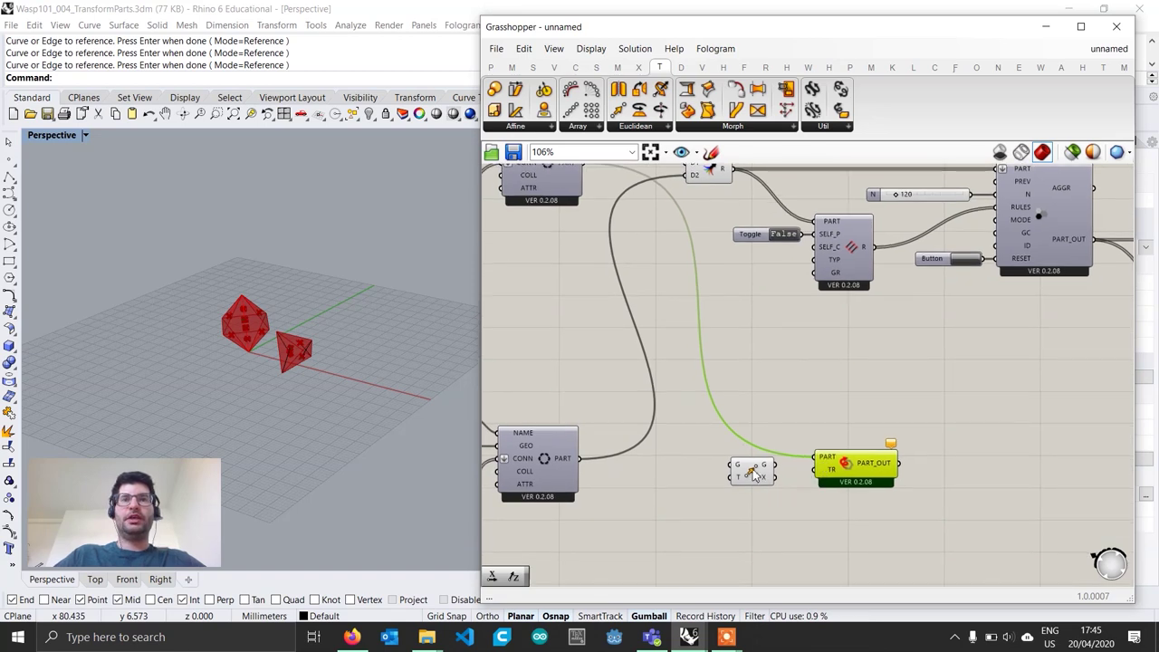
drag(754, 474, 758, 514)
drag(884, 490, 944, 503)
right_drag(802, 532, 807, 492)
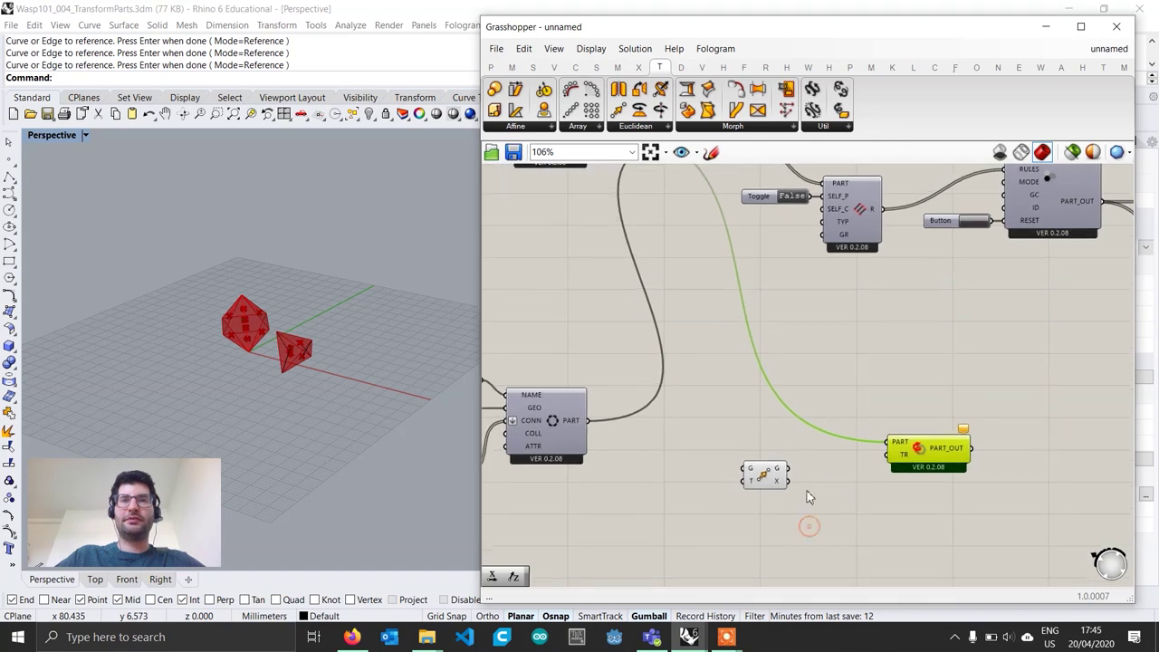
scroll(808, 496, up, 1)
drag(756, 493, 773, 542)
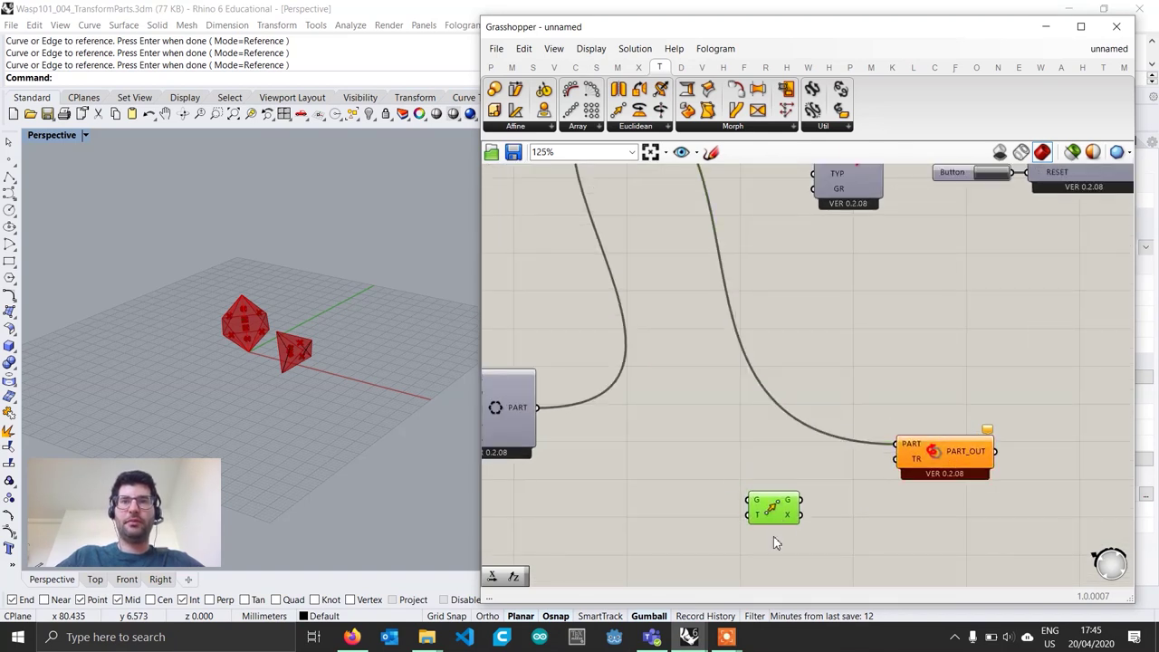
- Add a Unit X vector component in front of Move and connect it to Move's T input
double_click(670, 521)
text(x)
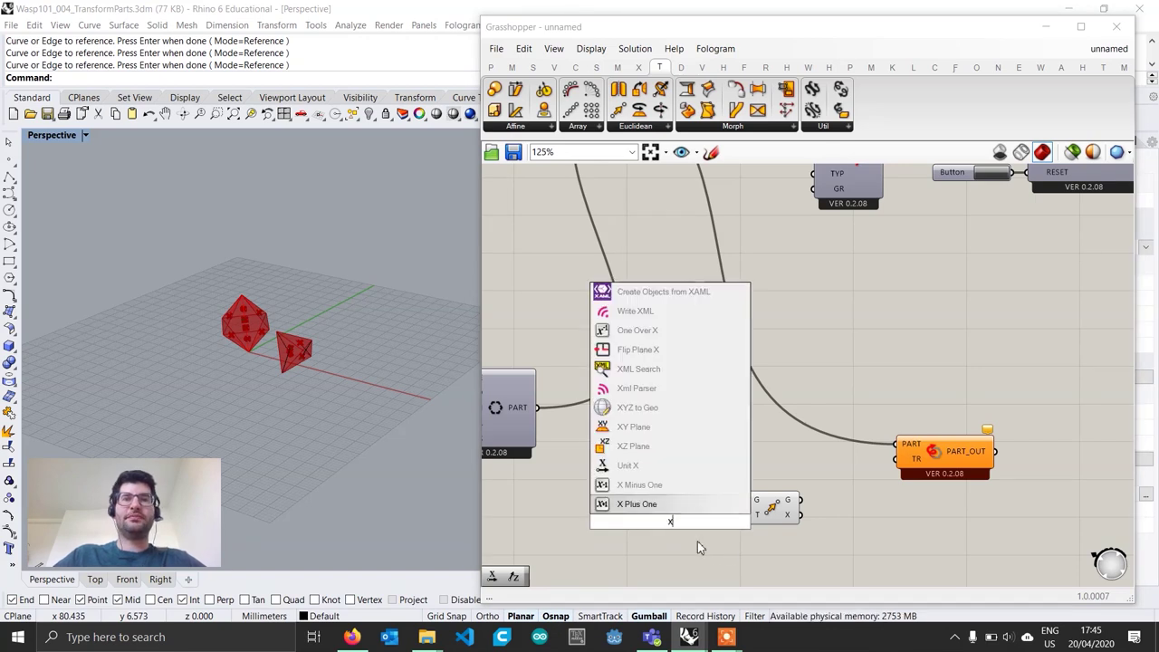
click(665, 504)
double_click(675, 521)
text(x)
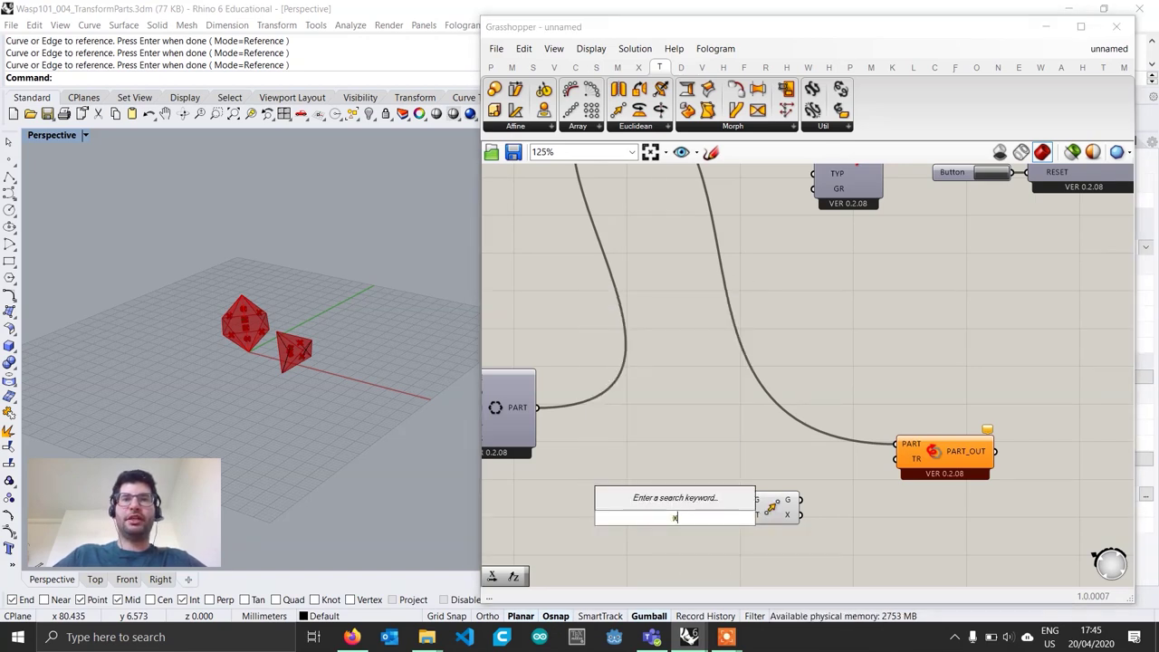
click(660, 464)
drag(685, 525, 708, 523)
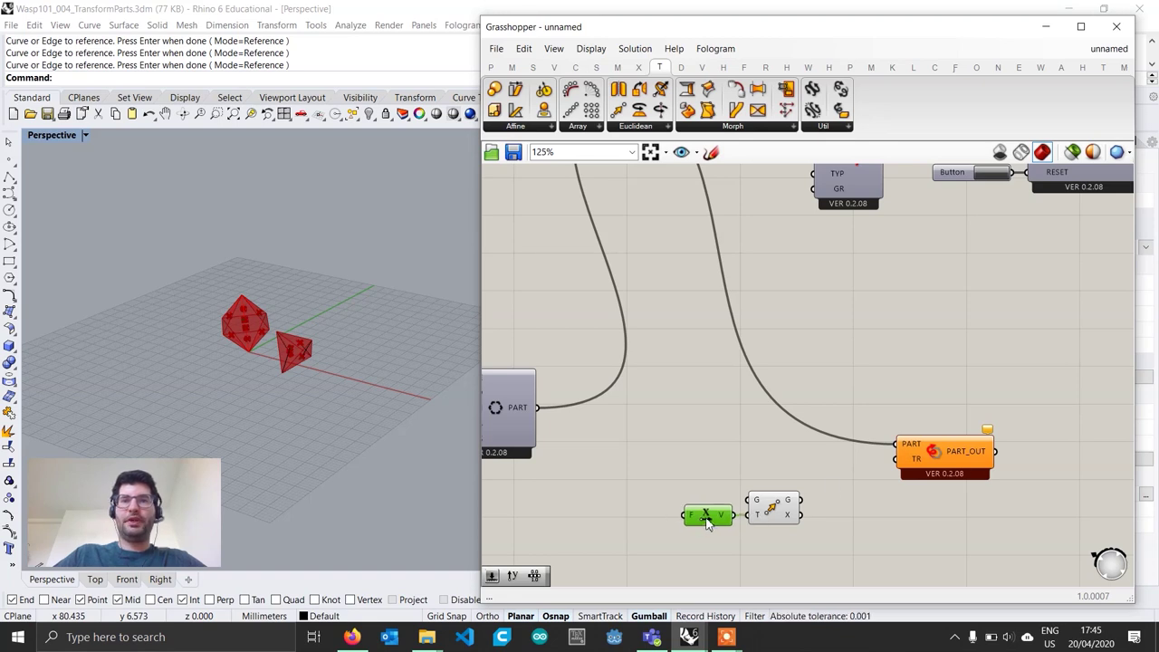
- Add a number slider with the value 50 and connect it to the Unit X factor input, aligned with that component
double_click(627, 523)
text(50)
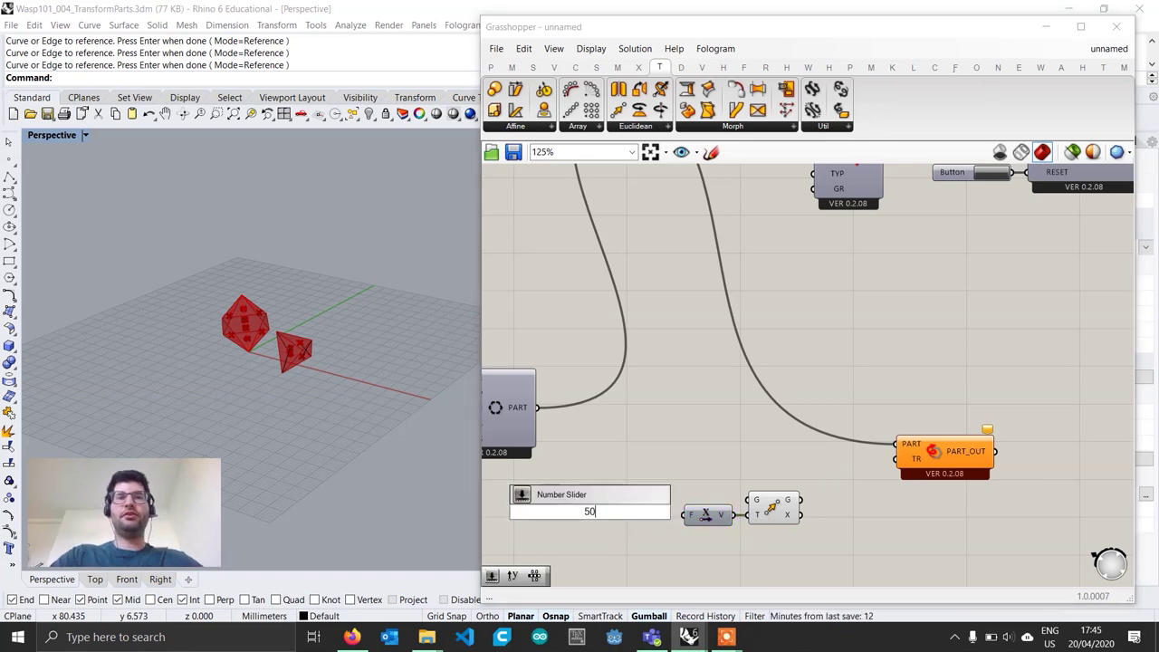
key(Return)
scroll(628, 518, up, 1)
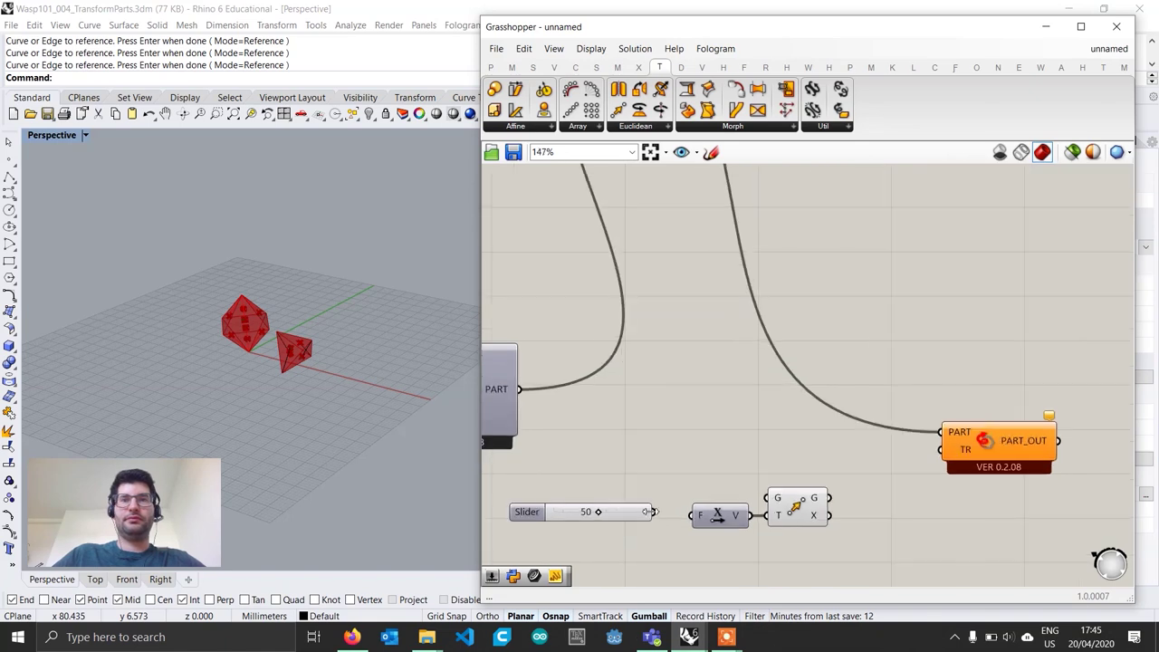
drag(653, 512, 692, 516)
drag(618, 513, 639, 515)
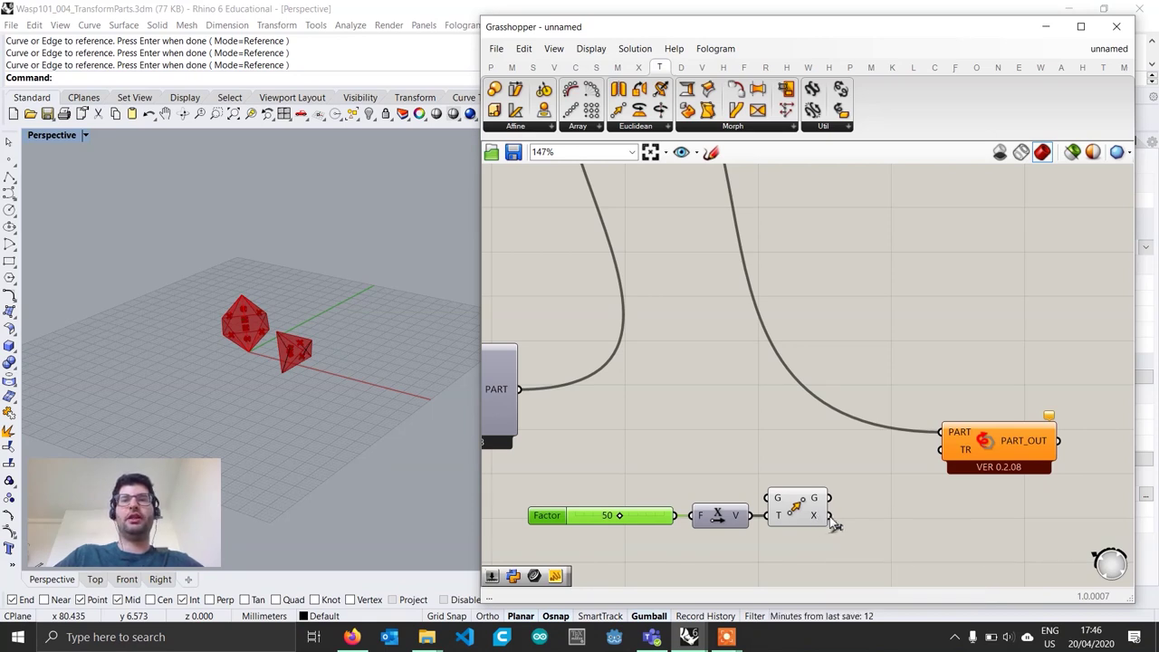
- Connect Move's X output to the Transform Part's TR input and shift the Transform Part component slightly closer to Move
drag(831, 520, 942, 457)
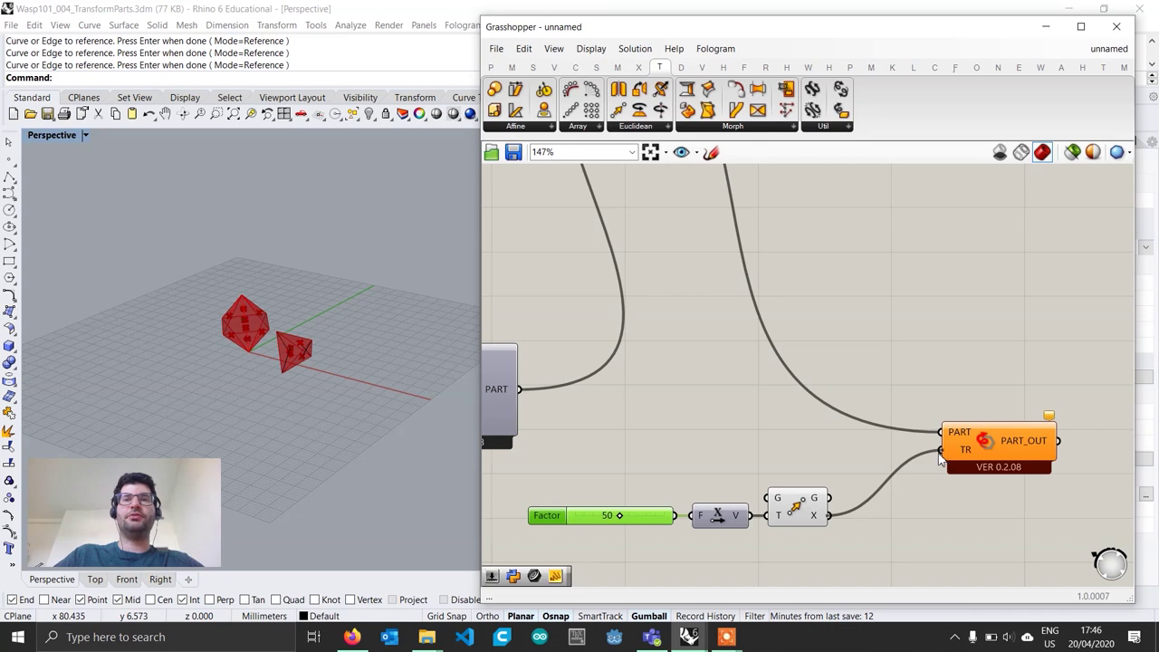
mouse_move(1039, 453)
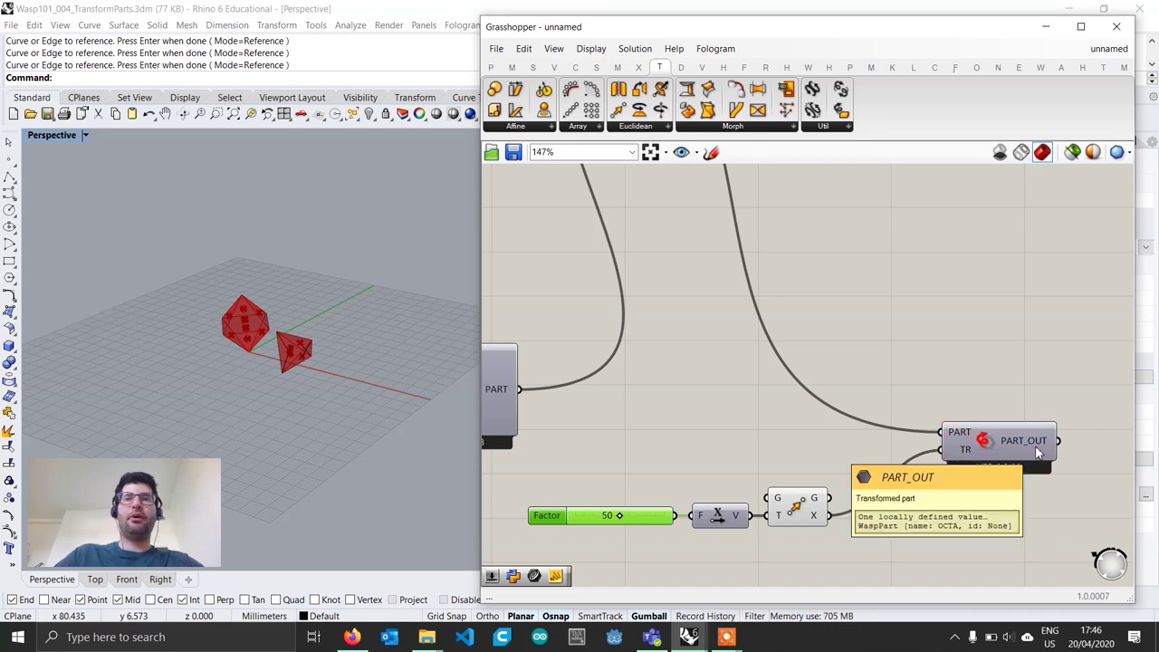
right_drag(1032, 448, 900, 438)
scroll(961, 438, down, 1)
click(891, 439)
drag(890, 438, 869, 441)
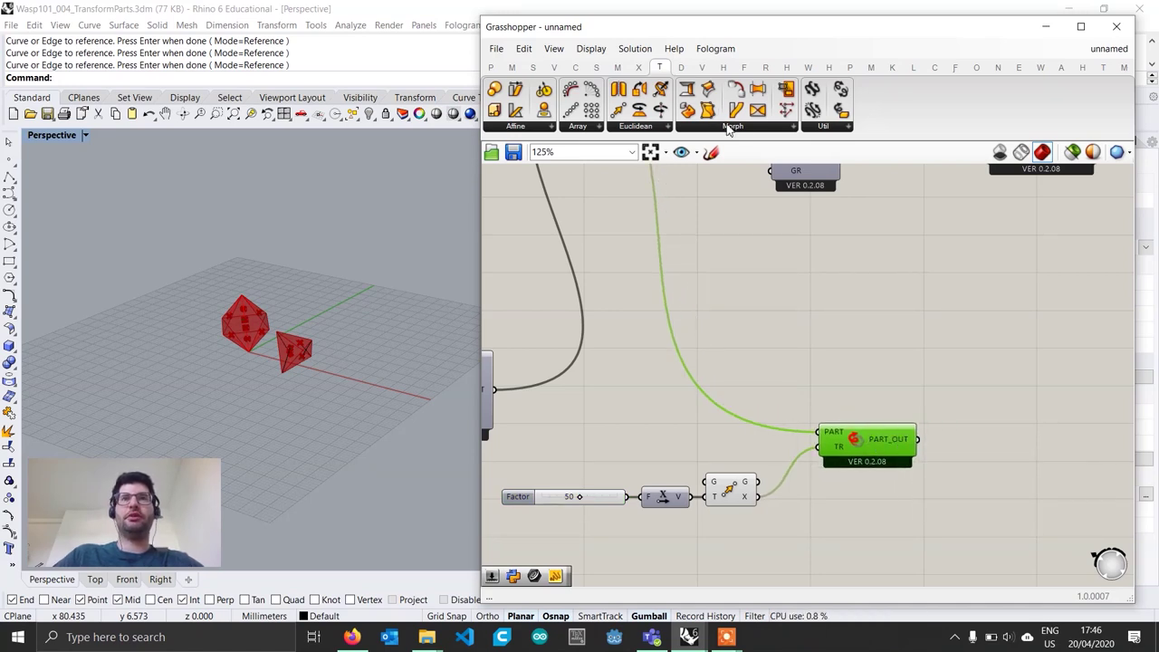
- Add a Wasp Get Part Geometry component and connect the Transform Part's PART_OUT to its PART input
click(1043, 67)
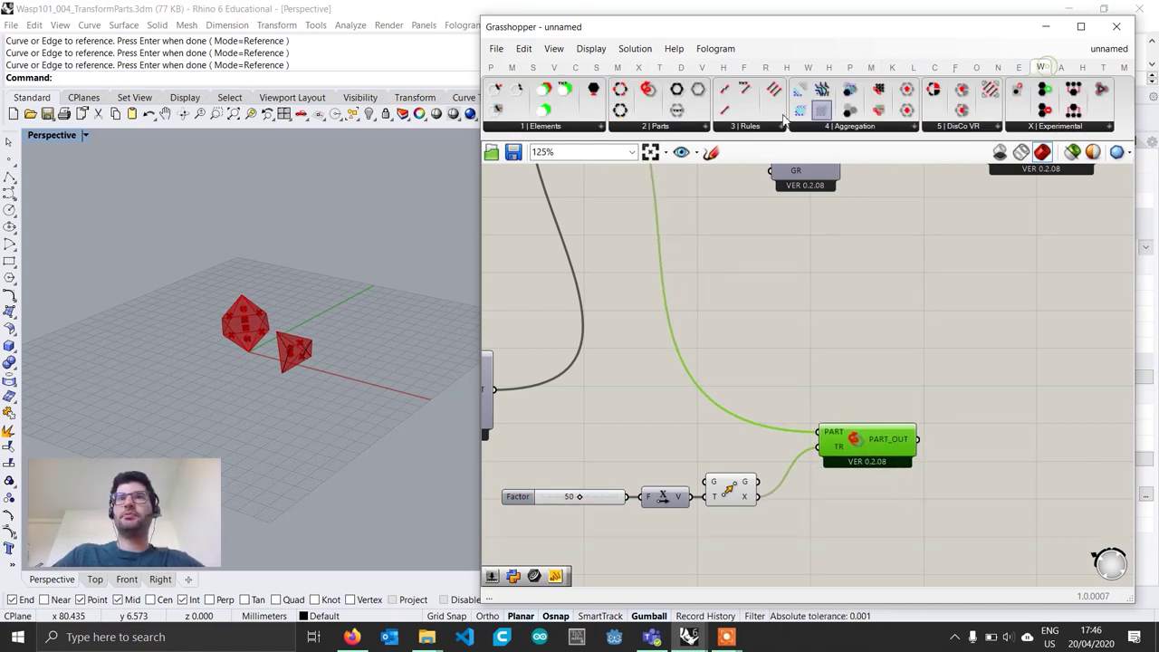
click(678, 127)
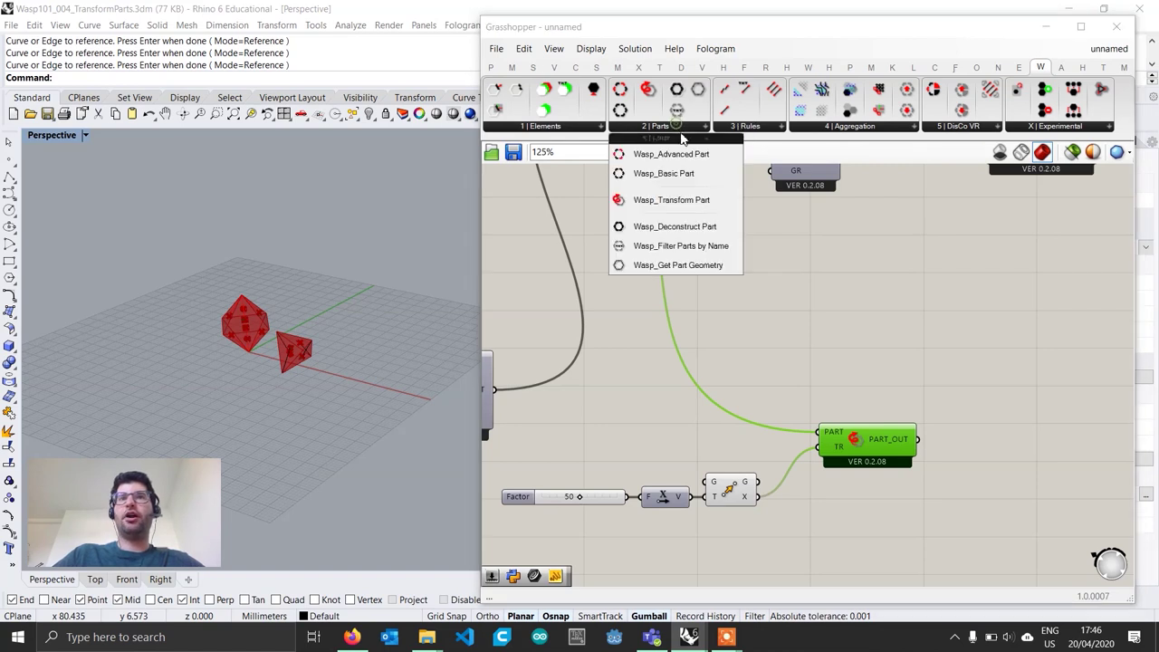
drag(705, 272, 1002, 489)
drag(918, 440, 967, 487)
click(1003, 494)
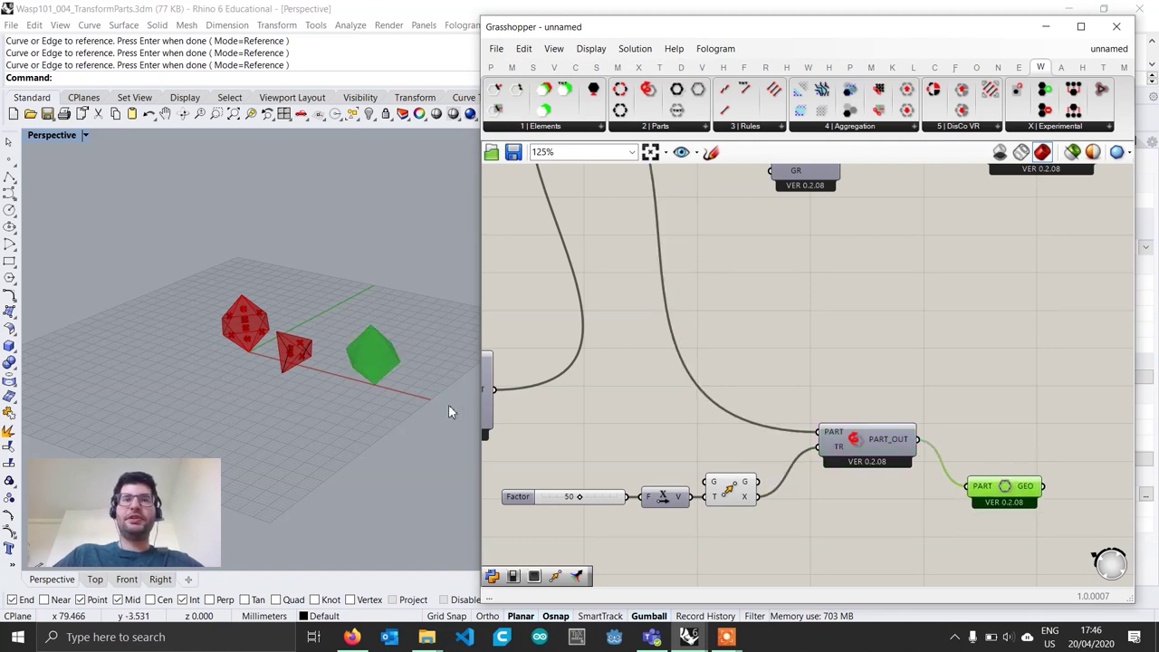
- Set the Unit X factor to 77 to move the transformed OCTA part farther along the X axis
right_drag(448, 403, 366, 362)
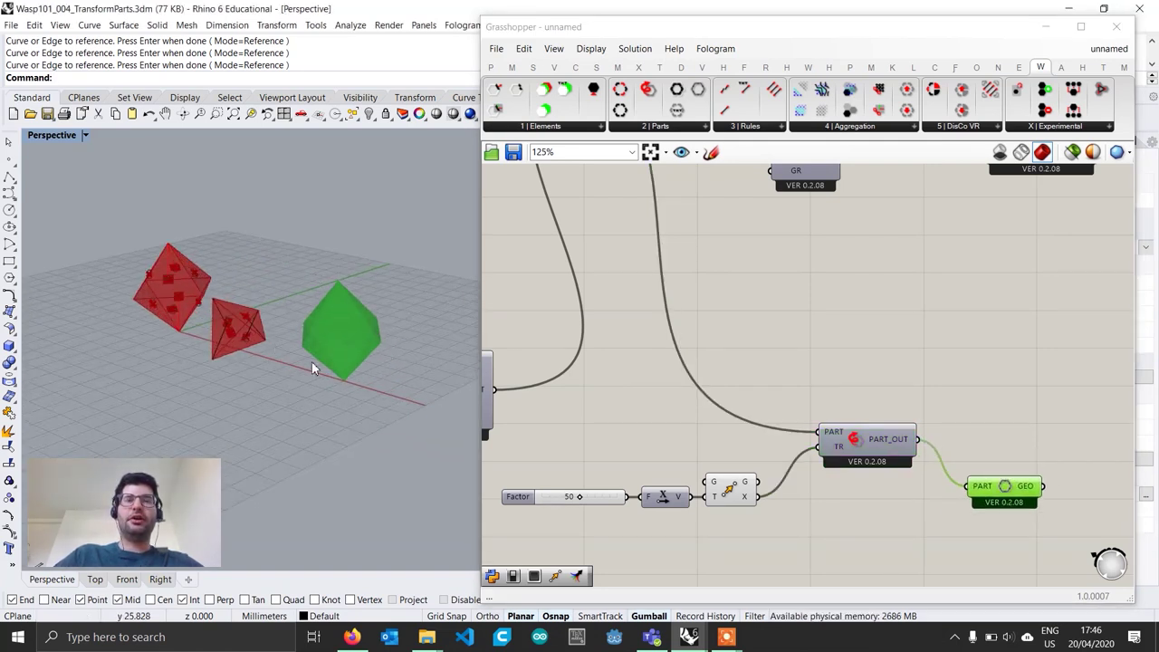
right_drag(351, 320, 585, 430)
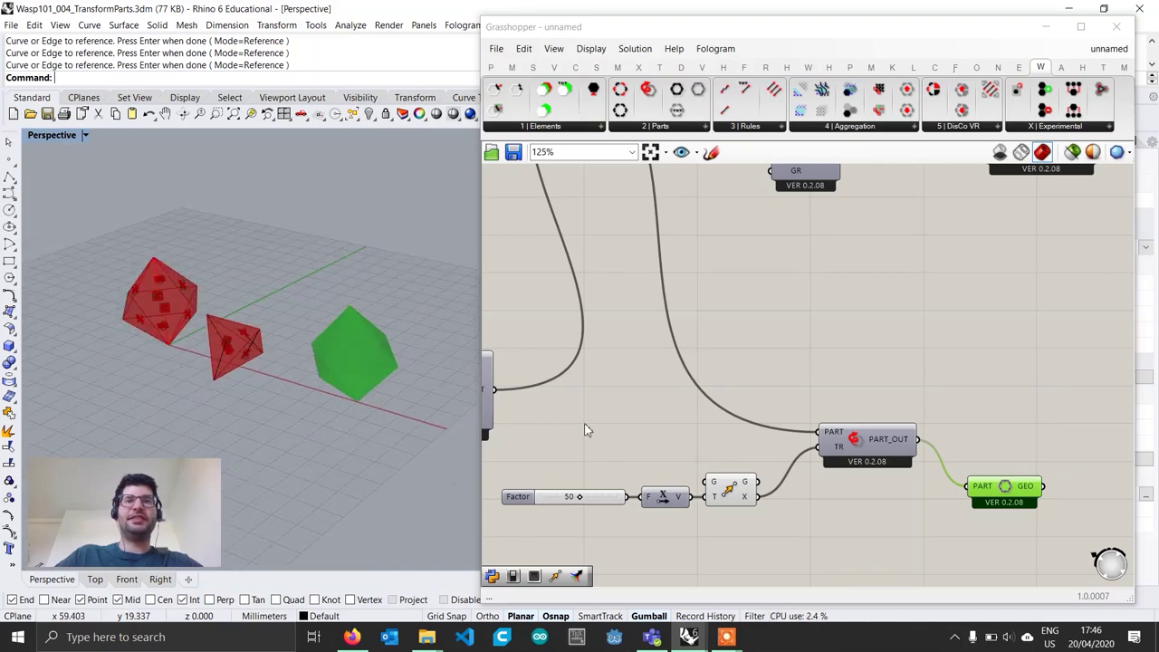
drag(578, 498, 599, 498)
right_drag(466, 467, 371, 432)
- Connect the Transform Part's PART_OUT to the aggregation component's PREV input
right_drag(923, 493, 830, 492)
scroll(824, 446, down, 1)
right_drag(826, 445, 862, 514)
drag(860, 507, 916, 188)
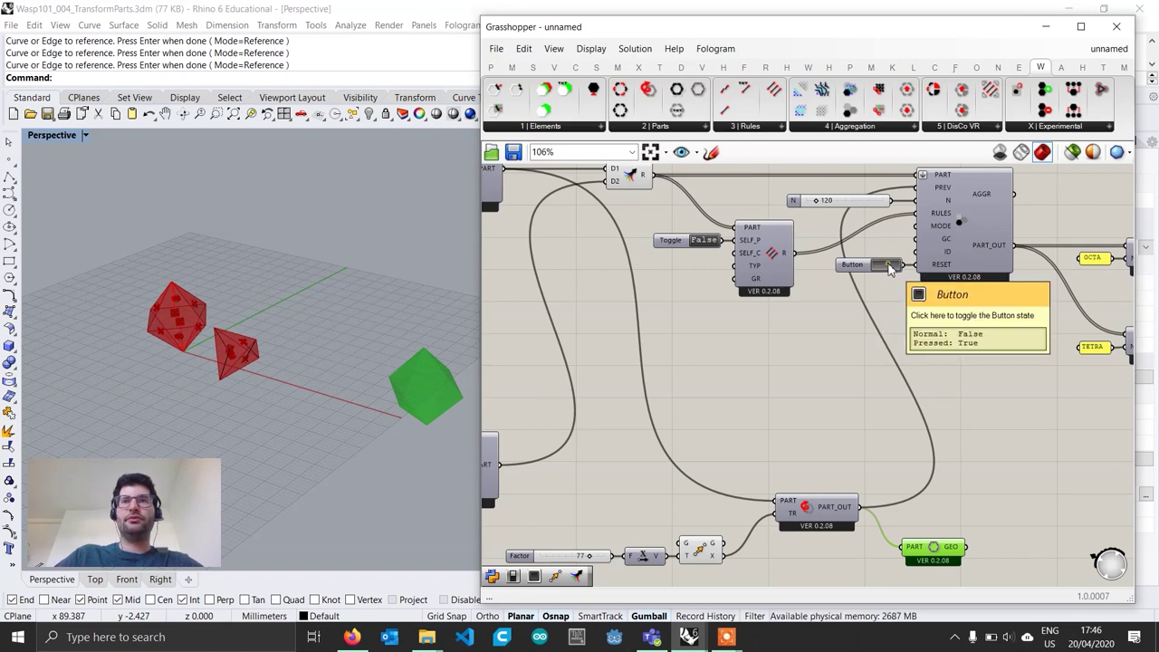
- Turn on the preview of the yellow OCTA and green TETRA colour preview components
scroll(888, 285, down, 2)
right_drag(1013, 352, 836, 372)
drag(1099, 387, 1034, 246)
middle_click(1061, 246)
right_click(1064, 251)
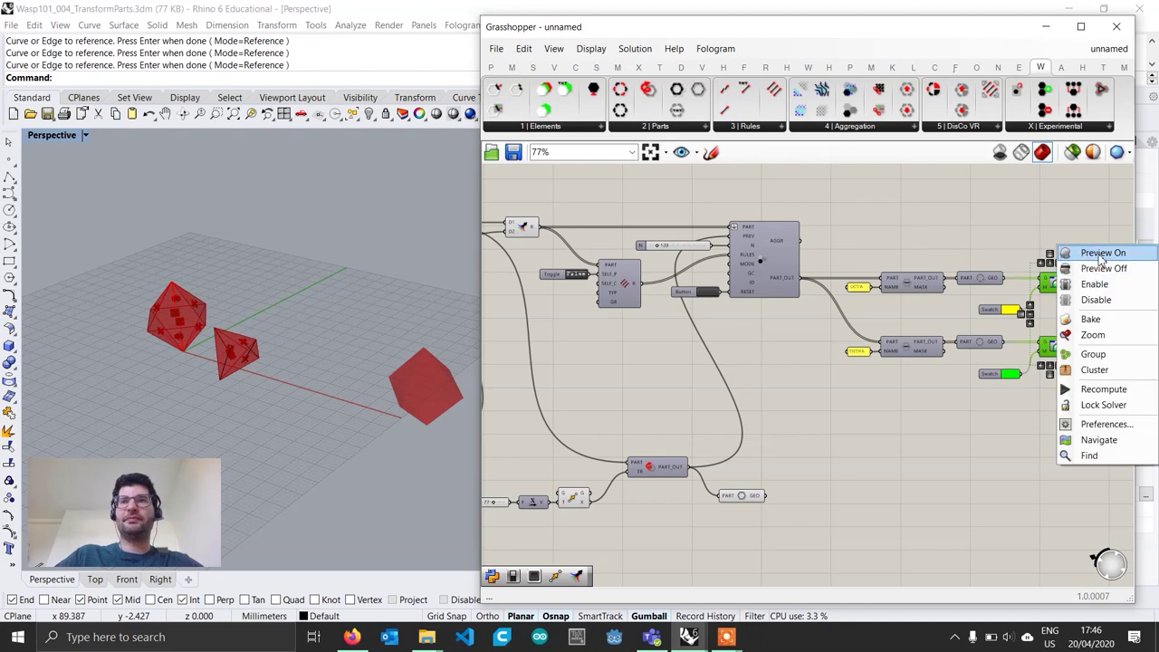
click(1091, 254)
right_drag(453, 376, 452, 346)
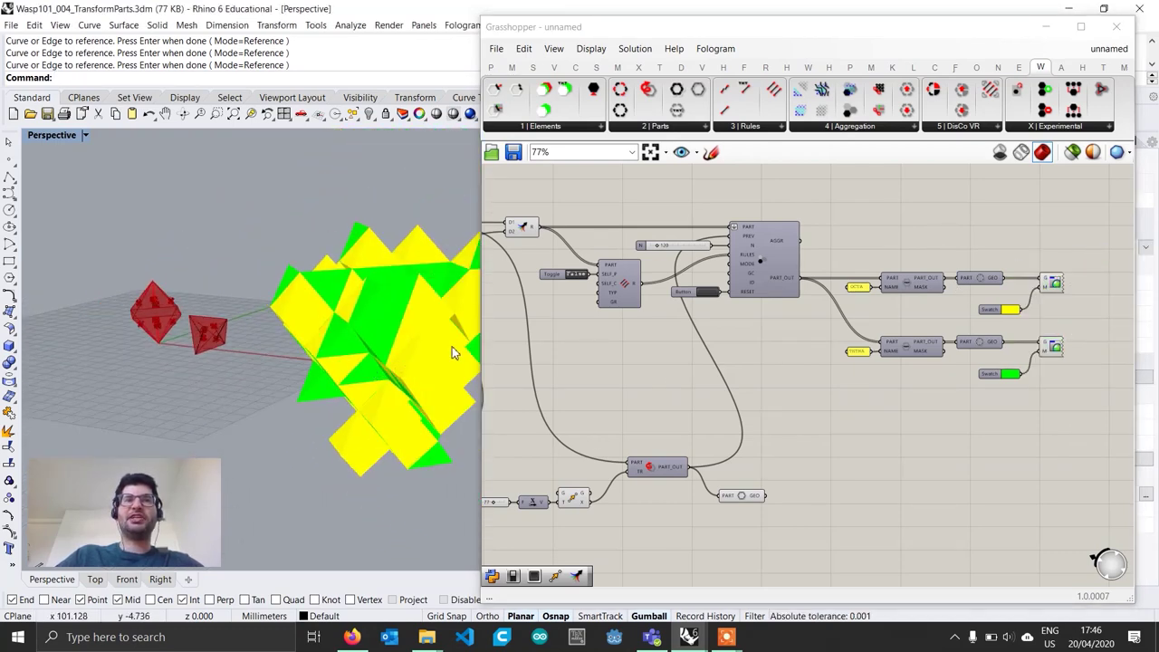
- Reset the aggregation several times and examine the result growing from the transformed part
click(709, 291)
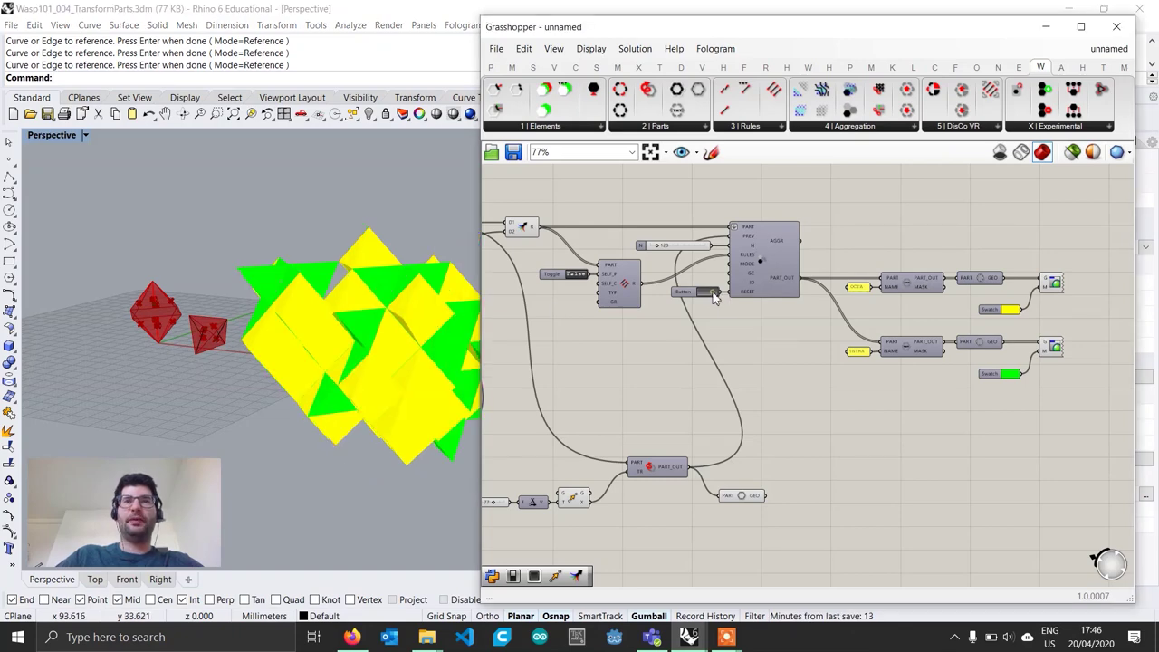
click(709, 292)
click(709, 291)
mouse_move(359, 333)
right_down()
mouse_move(340, 359)
mouse_move(364, 310)
mouse_move(376, 348)
right_up()
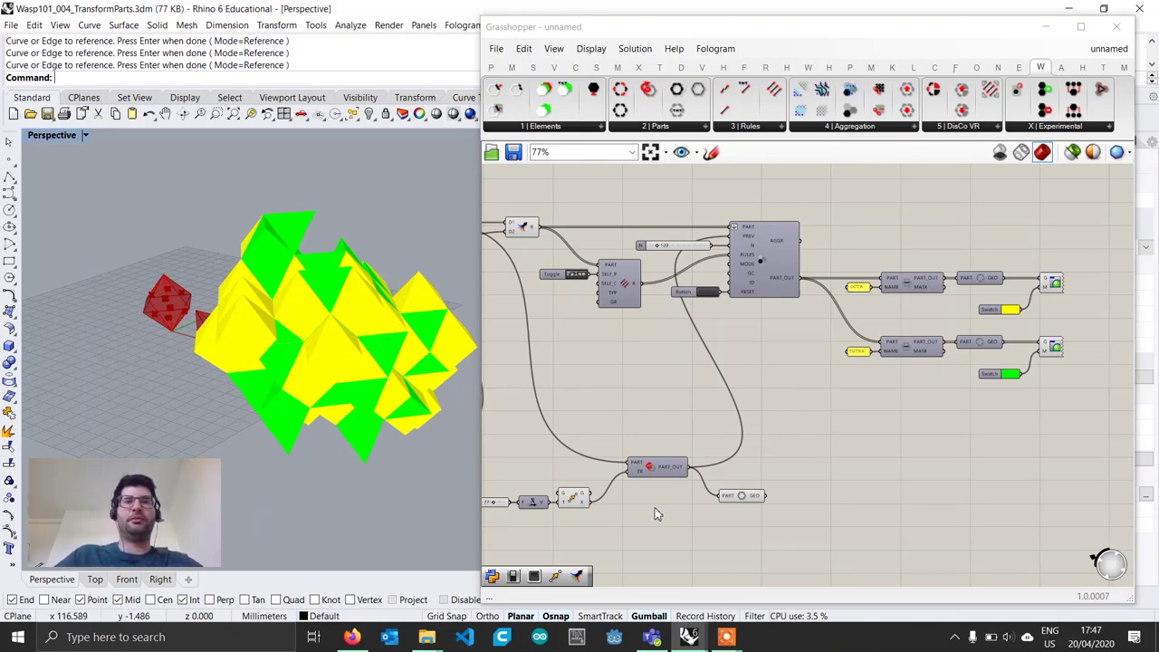
- Move the factor slider, Unit X and Move components down together, below the Transform Part component
right_drag(657, 515, 781, 437)
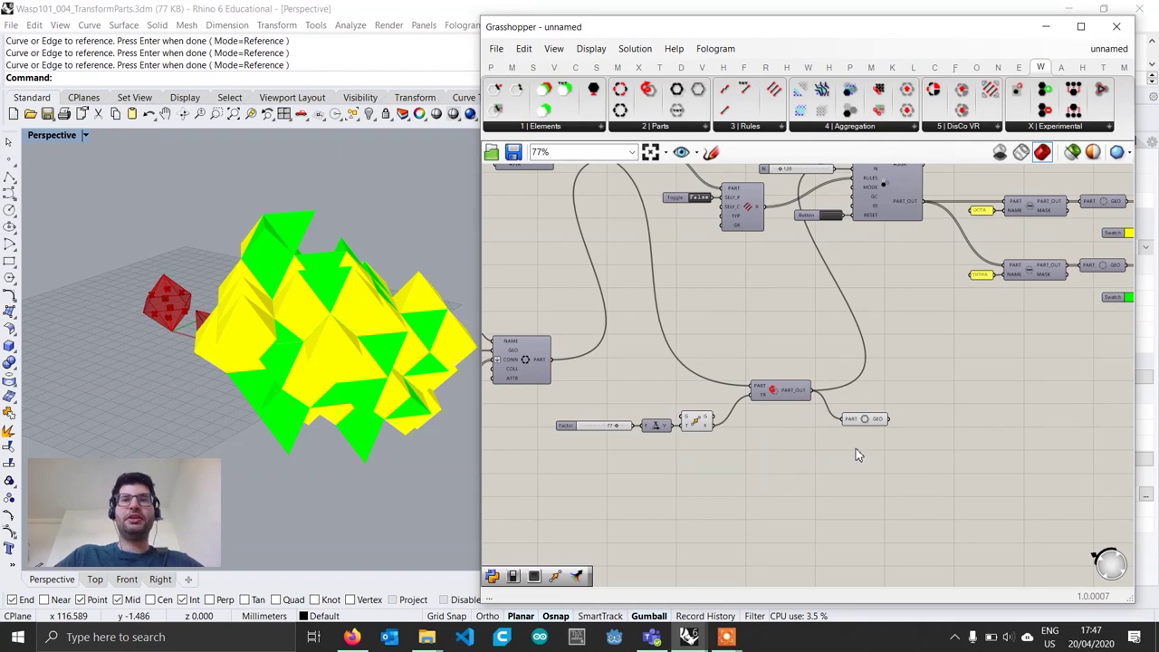
drag(857, 450, 761, 370)
scroll(726, 436, up, 3)
drag(1001, 468, 871, 375)
drag(739, 466, 513, 422)
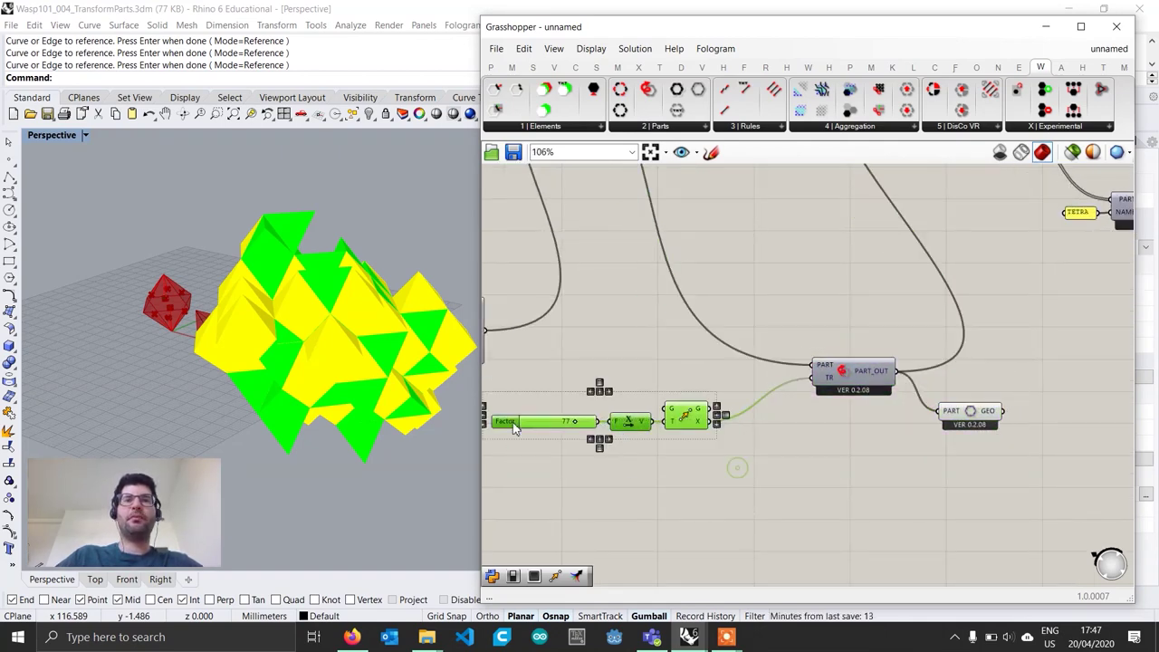
drag(690, 421, 693, 466)
click(851, 450)
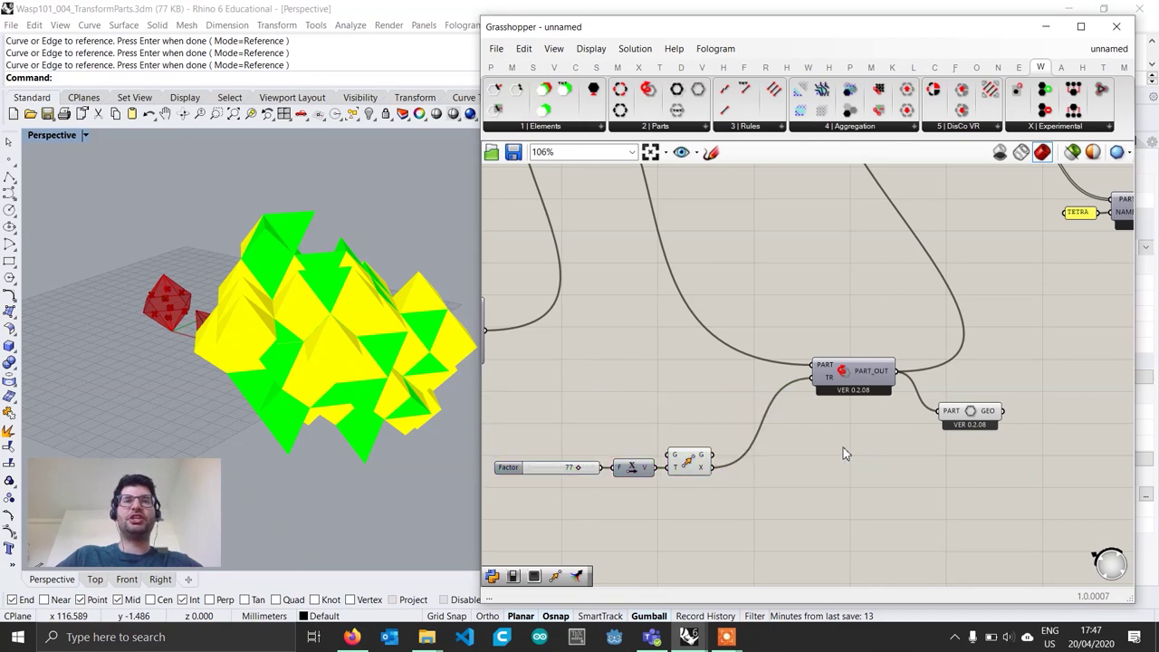
- Turn off the preview of the OCTA and TETRA colour preview components and their swatches
scroll(860, 450, down, 1)
right_drag(860, 450, 722, 473)
right_drag(962, 429, 766, 477)
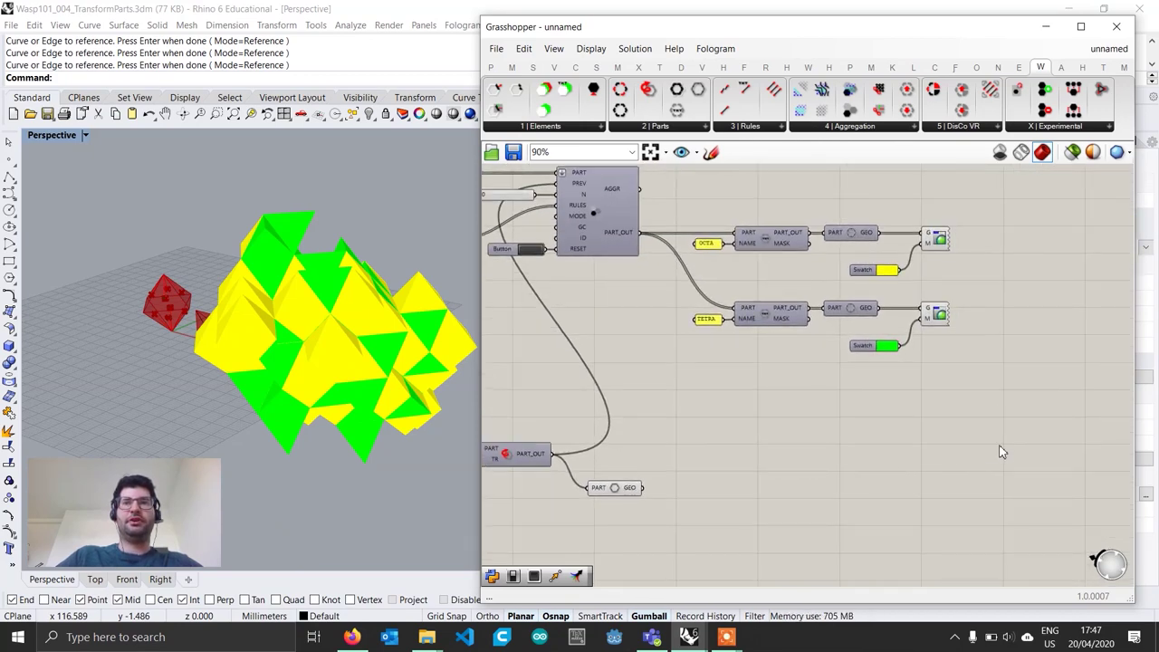
drag(1000, 440, 910, 187)
right_click(910, 186)
click(942, 209)
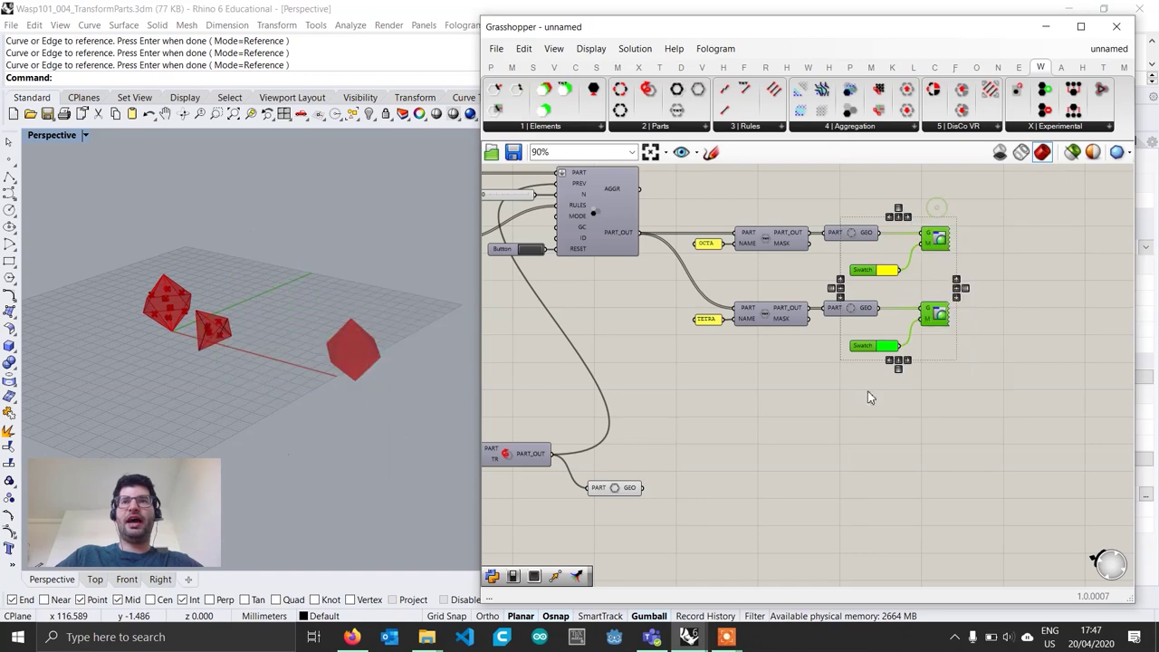
- Shift the slider, Unit X and Move chain slightly farther down to free space beneath the Transform Part component
right_drag(826, 403, 1020, 378)
click(927, 401)
right_drag(765, 415, 925, 401)
scroll(760, 477, up, 3)
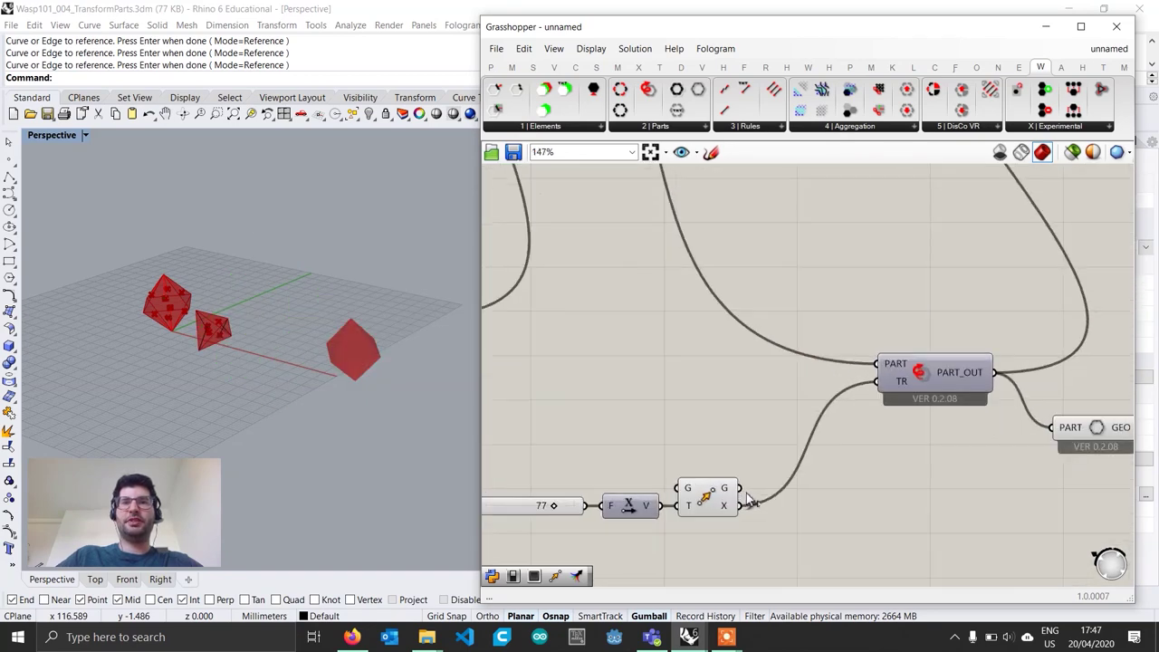
right_drag(760, 482, 824, 473)
scroll(850, 475, down, 1)
drag(807, 516, 625, 467)
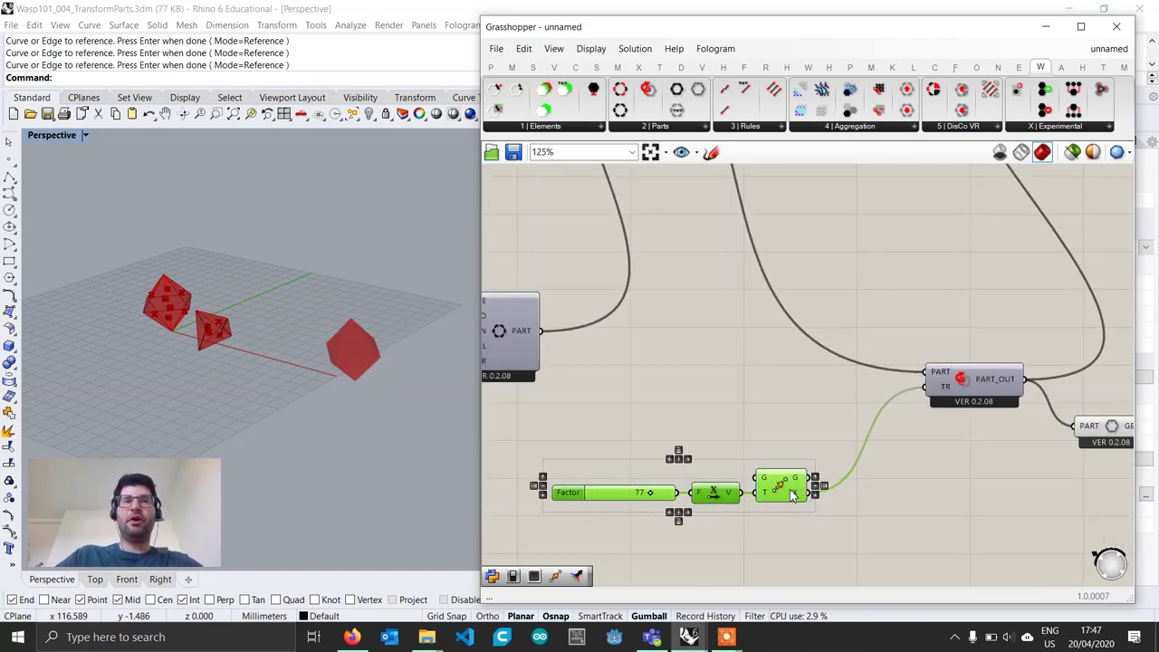
drag(790, 489, 790, 506)
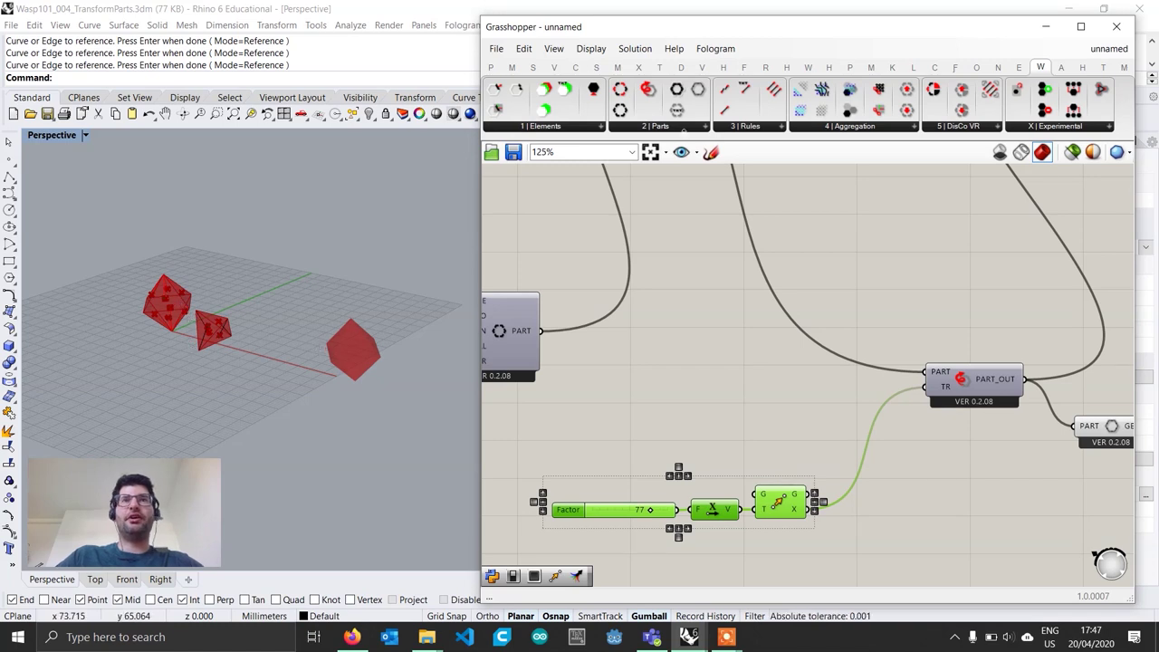
- Add a Rotate 3D component just above the Move component and align the two
click(659, 68)
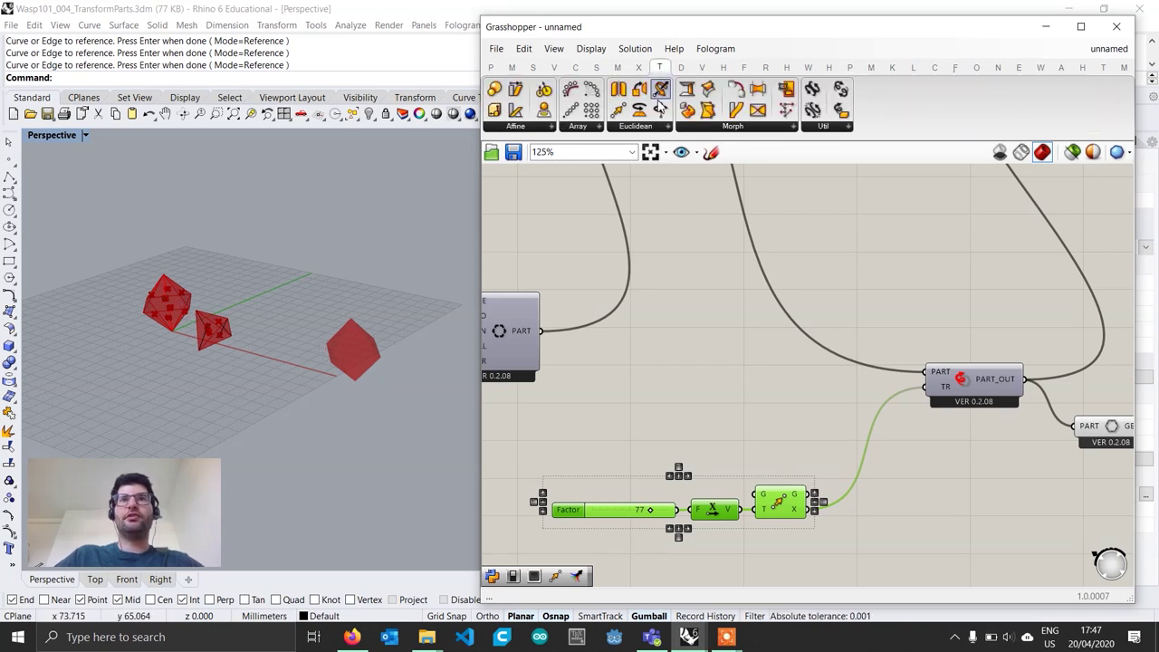
click(645, 126)
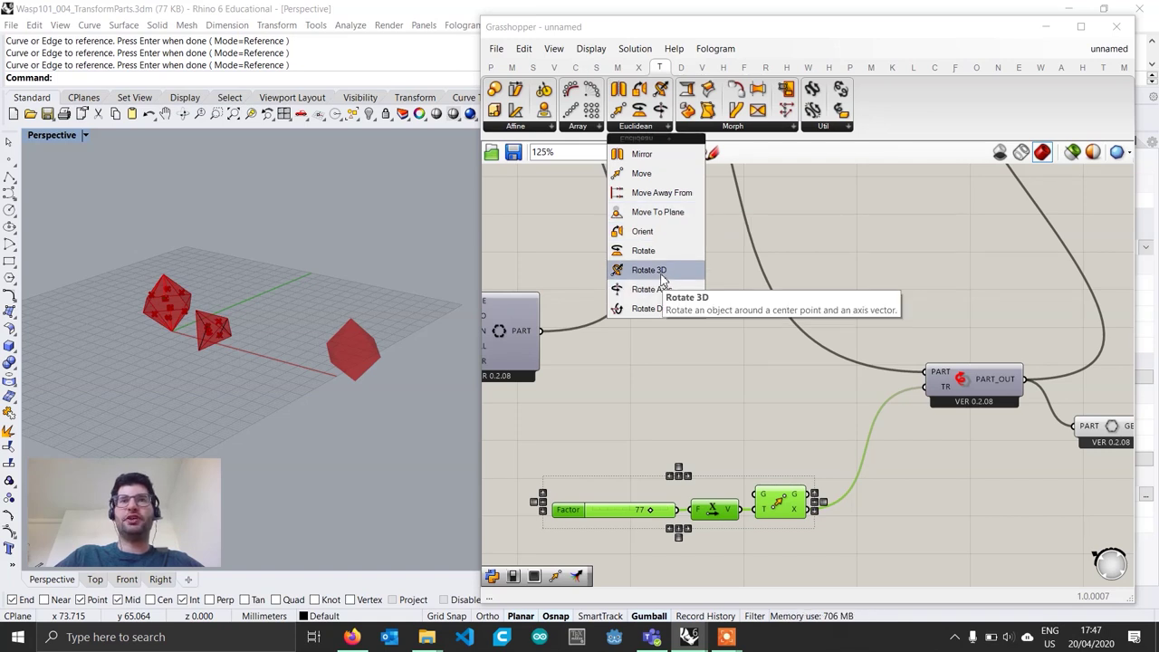
drag(660, 270, 783, 454)
right_drag(777, 416, 776, 327)
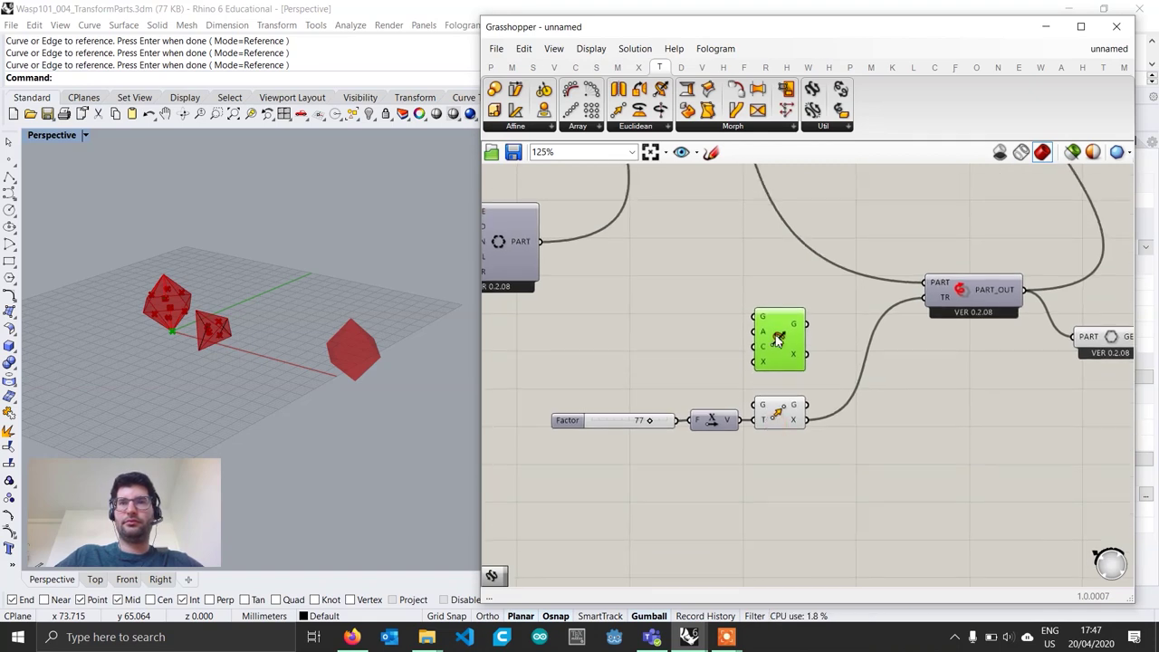
drag(776, 336, 775, 347)
right_drag(770, 331, 765, 349)
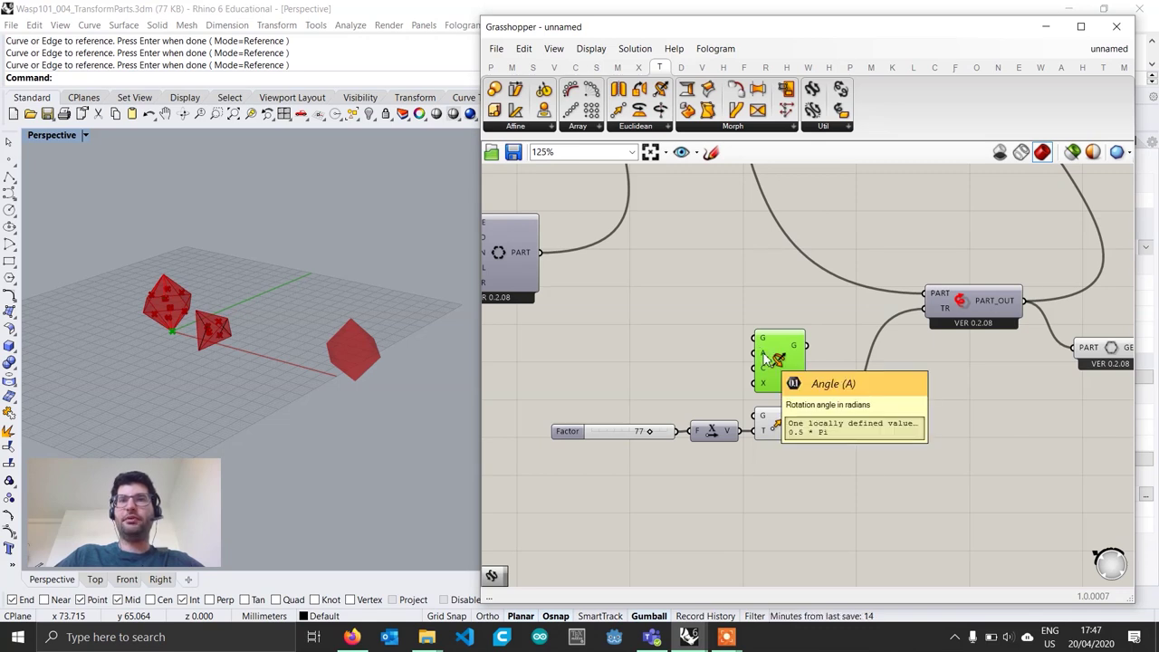
- Switch the Rotate 3D angle input to degrees and feed it from a new number slider set to 45
right_click(764, 353)
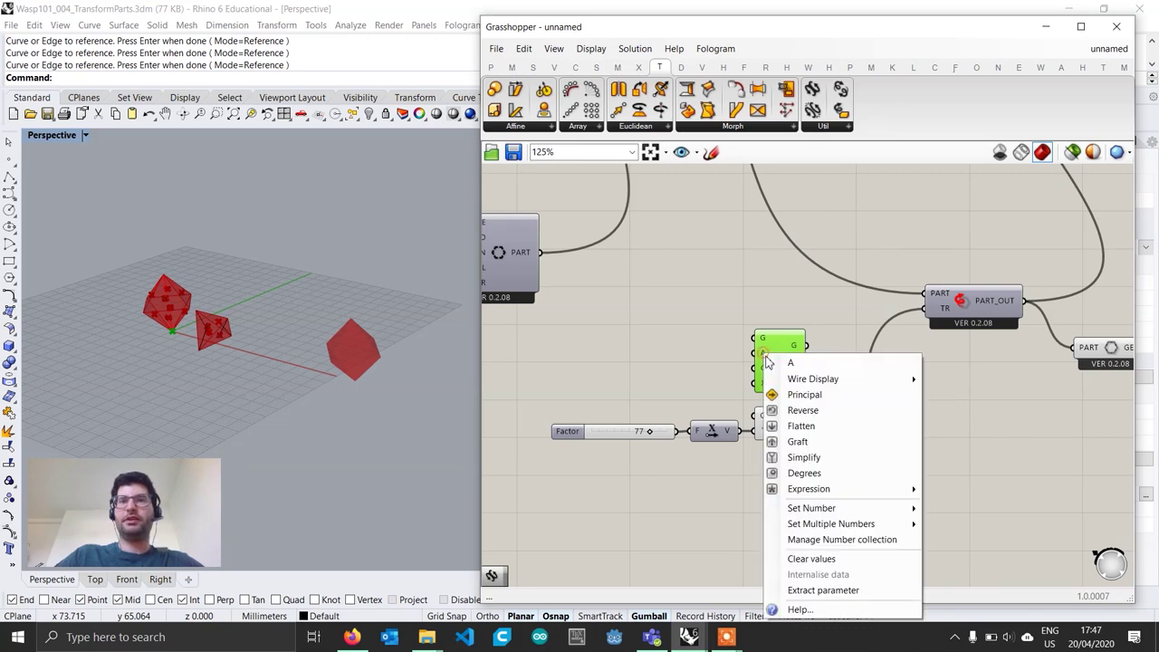
click(801, 472)
double_click(658, 358)
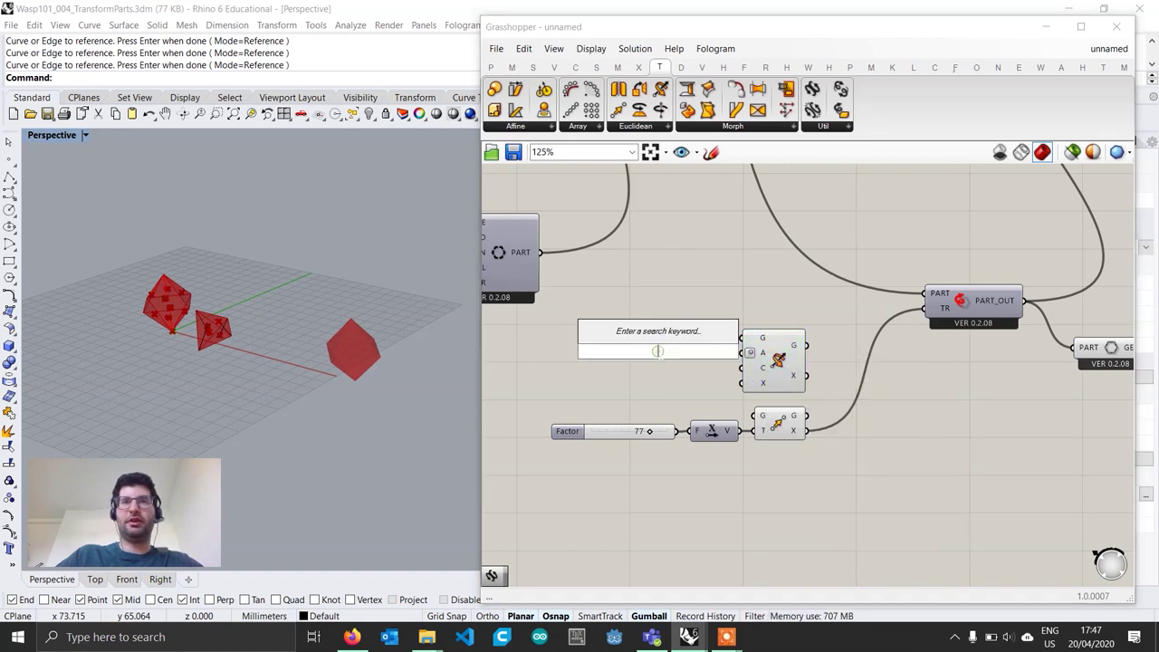
text(45)
key(Return)
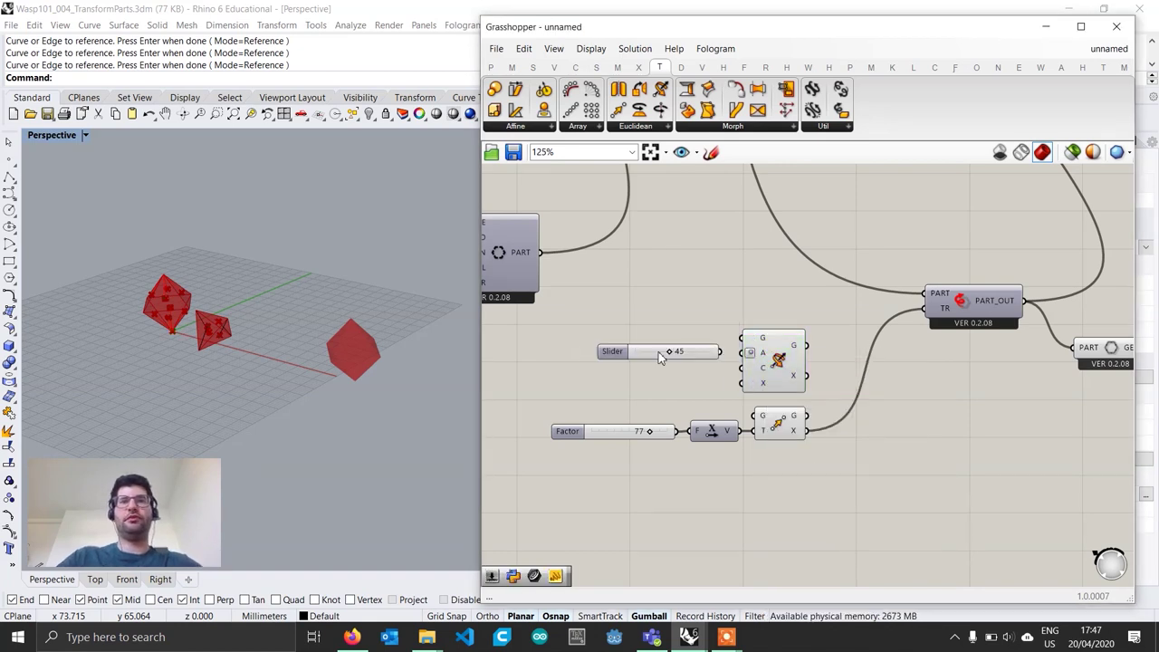
scroll(721, 363, up, 1)
drag(730, 351, 745, 352)
click(704, 347)
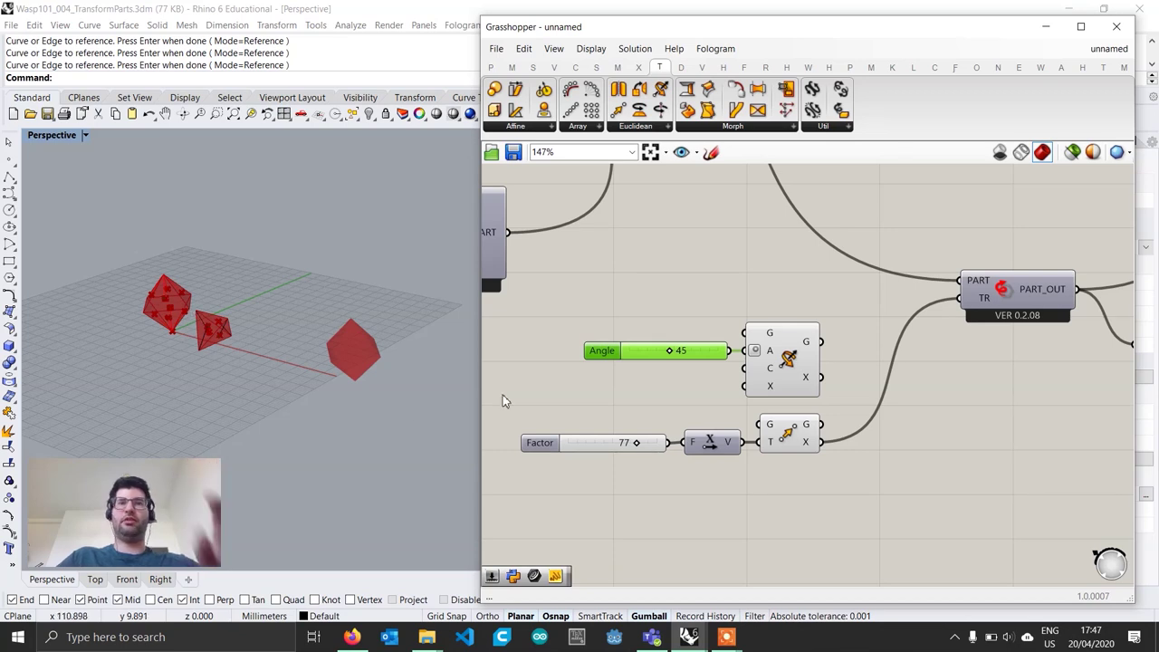
- Add a Unit Y vector, connect it to the Rotate 3D axis input, and place it directly beside that input
double_click(643, 388)
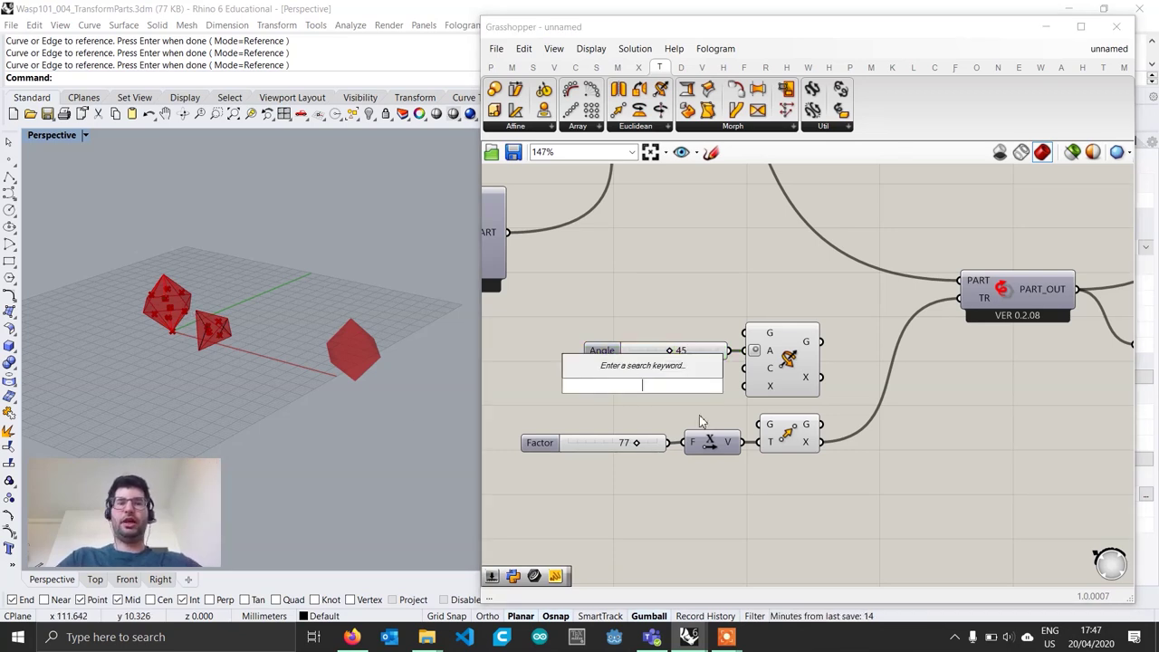
text(unit y)
key(Return)
drag(671, 385, 759, 387)
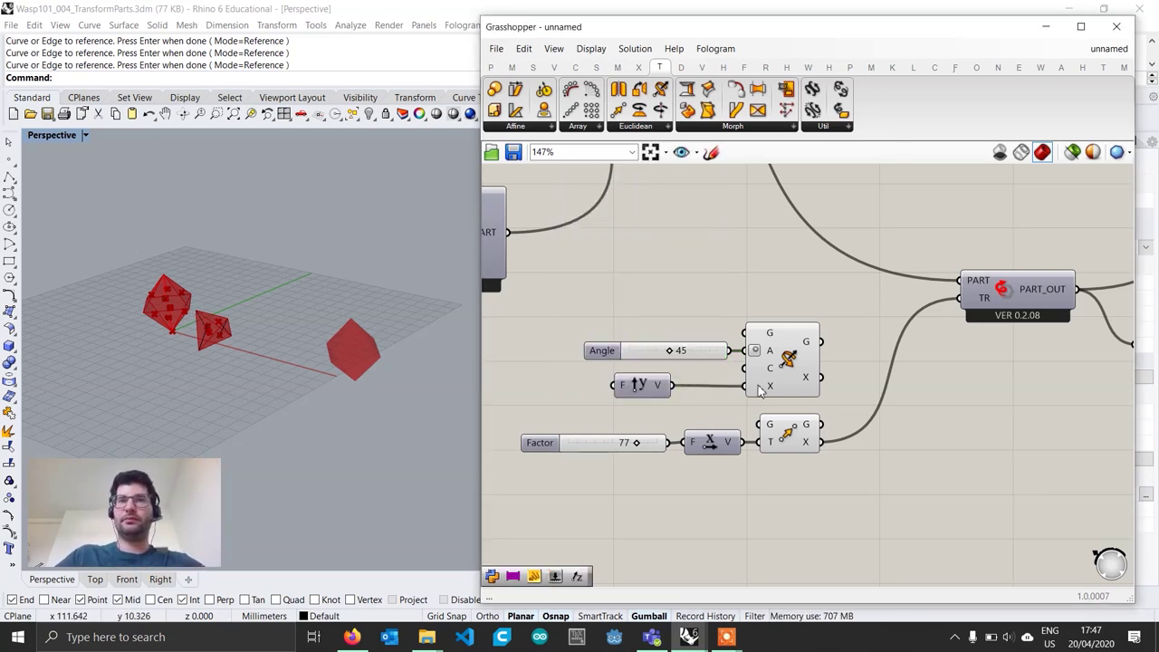
drag(635, 385, 695, 387)
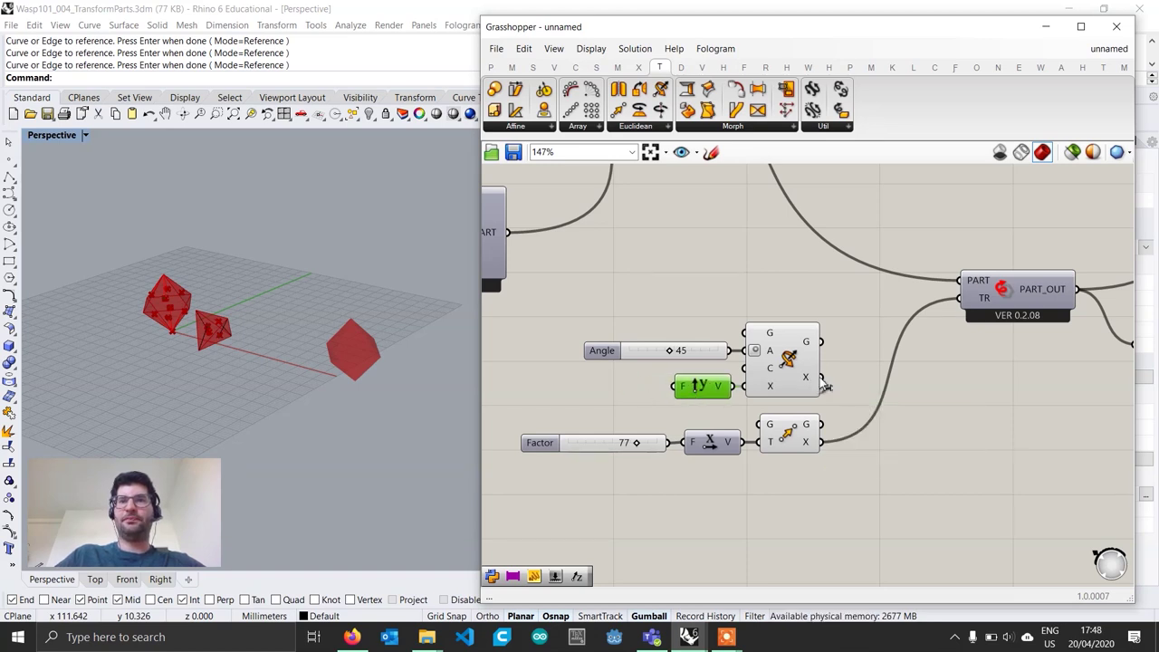
- Connect the Rotate 3D transform to the Transform Part component in place of the Move, and inspect the highlighted part geometry
drag(819, 376, 956, 300)
key(ctrl+z)
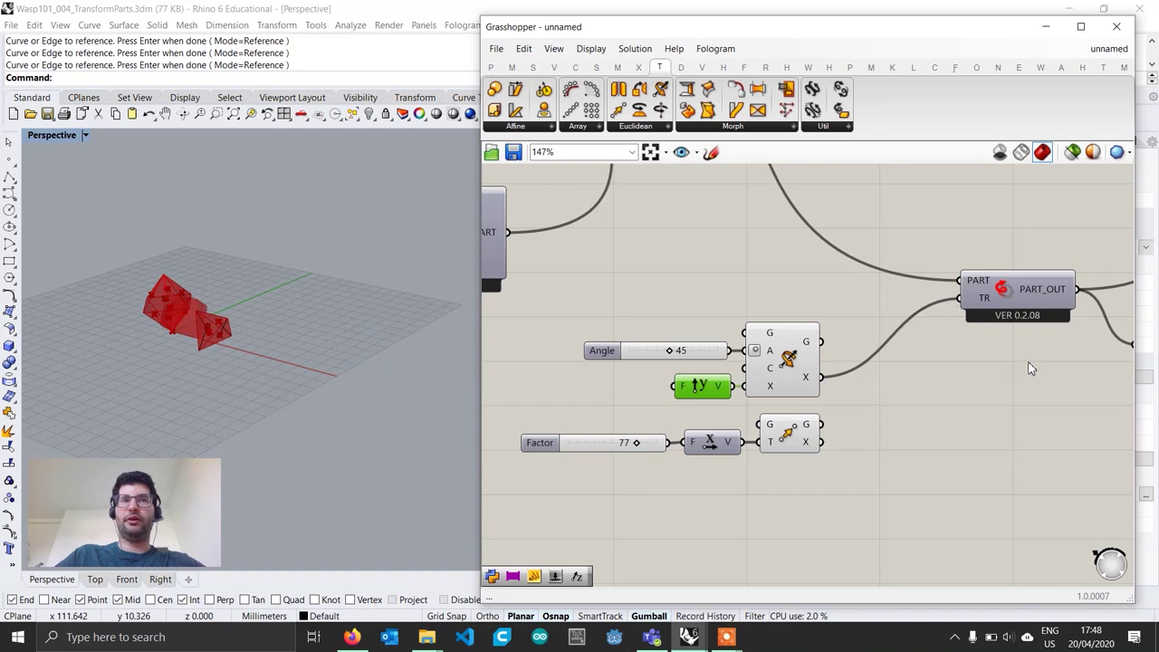
right_drag(1030, 368, 909, 367)
click(1050, 347)
right_drag(276, 360, 312, 351)
scroll(149, 351, up, 6)
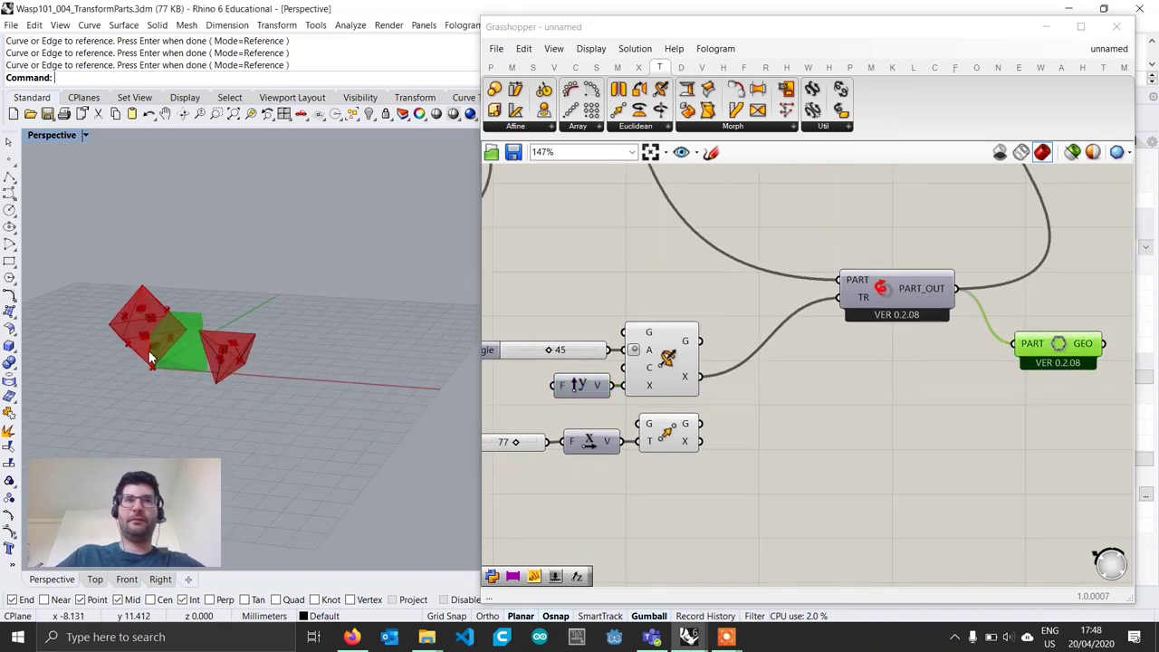
shift+right_drag(149, 350, 312, 370)
- Vary the rotation angle, leave it at 48, and view the rotated part from another direction
right_drag(601, 380, 695, 387)
scroll(641, 371, up, 1)
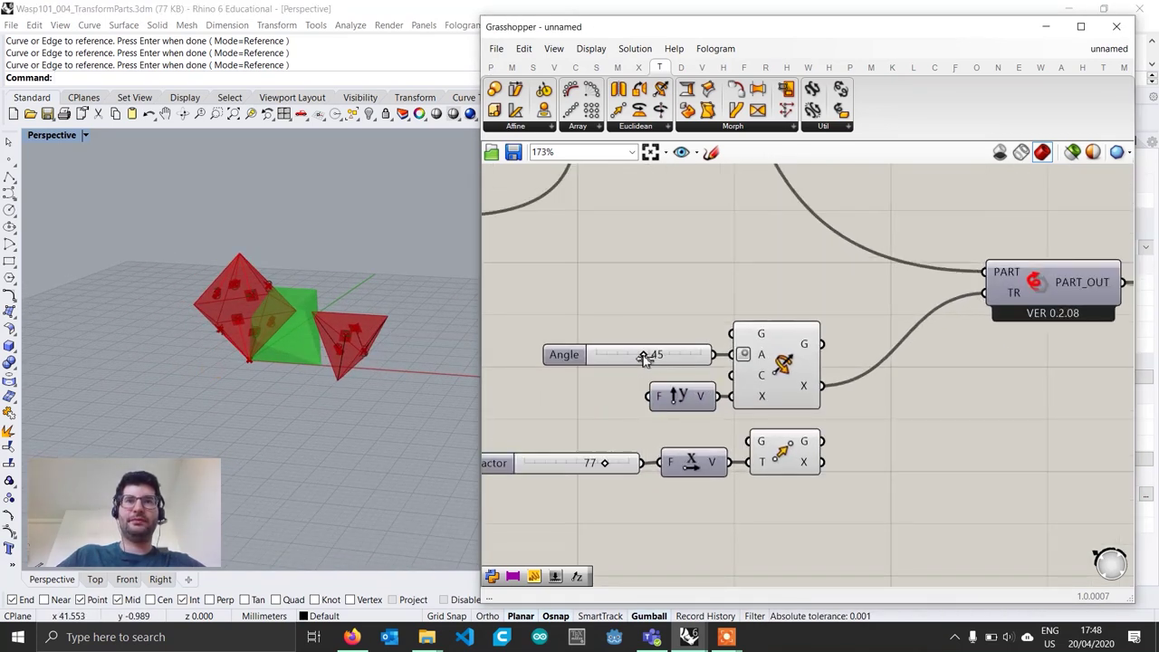
mouse_move(645, 354)
mouse_down()
mouse_move(691, 354)
mouse_move(589, 348)
mouse_move(647, 354)
mouse_up()
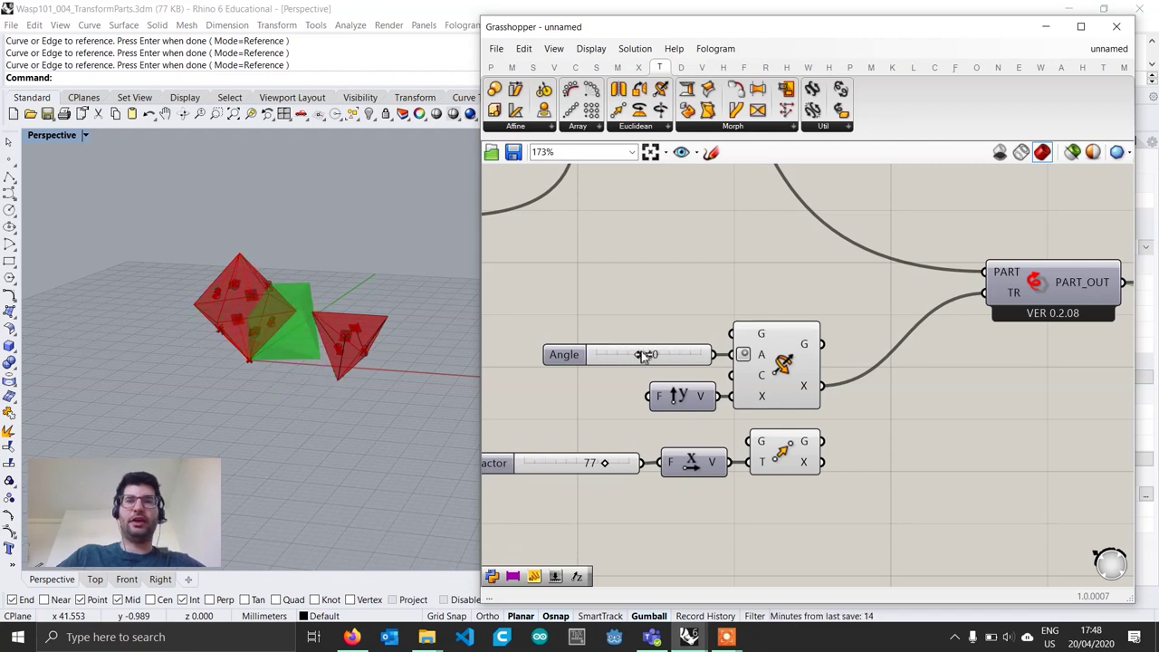
right_drag(211, 379, 192, 386)
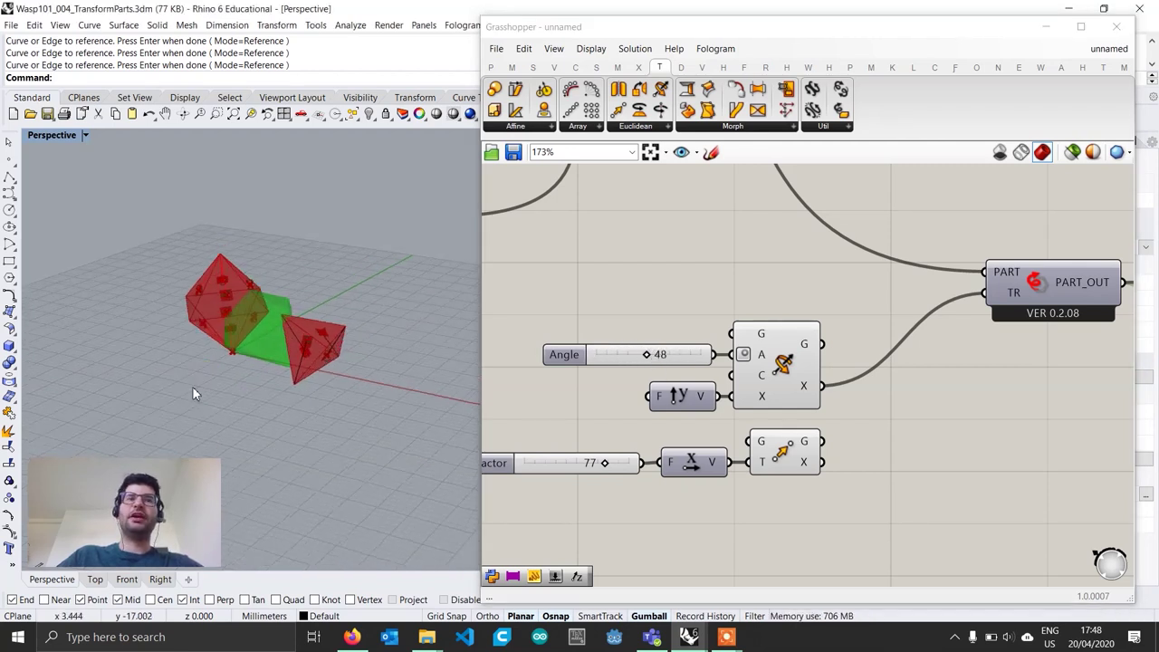
- Add a Compound transformation component below the Transform Part component, leaving room before it for another component
right_drag(925, 415, 796, 412)
scroll(953, 423, down, 1)
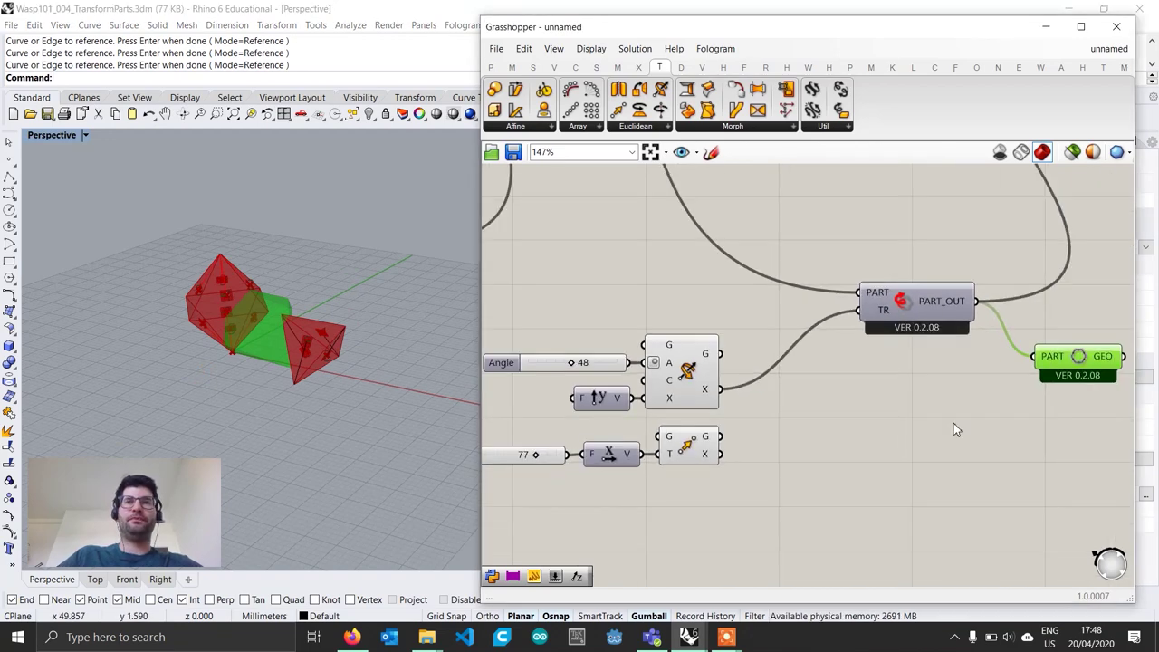
right_drag(1072, 427, 942, 428)
drag(1008, 434, 810, 300)
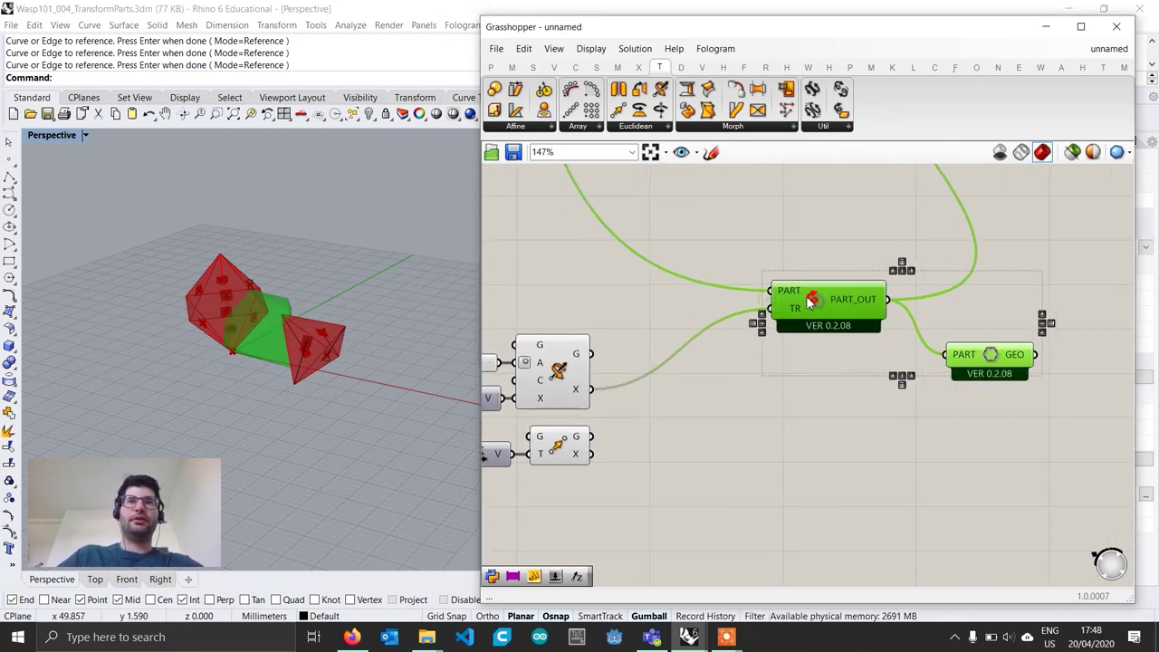
click(829, 127)
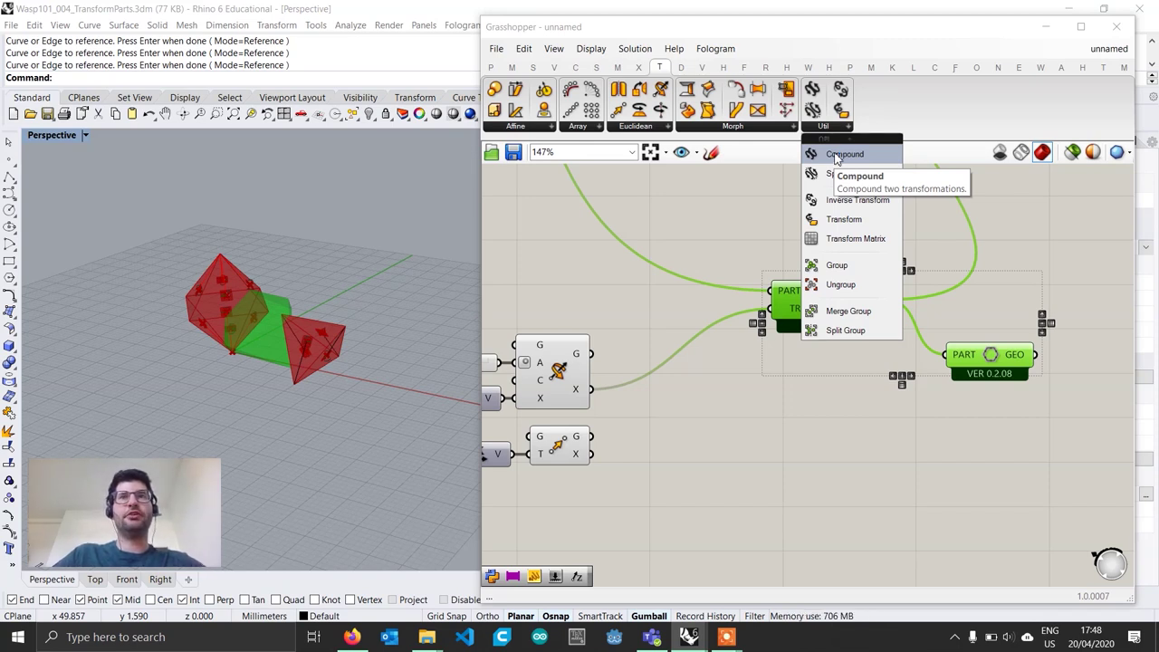
drag(837, 155, 743, 428)
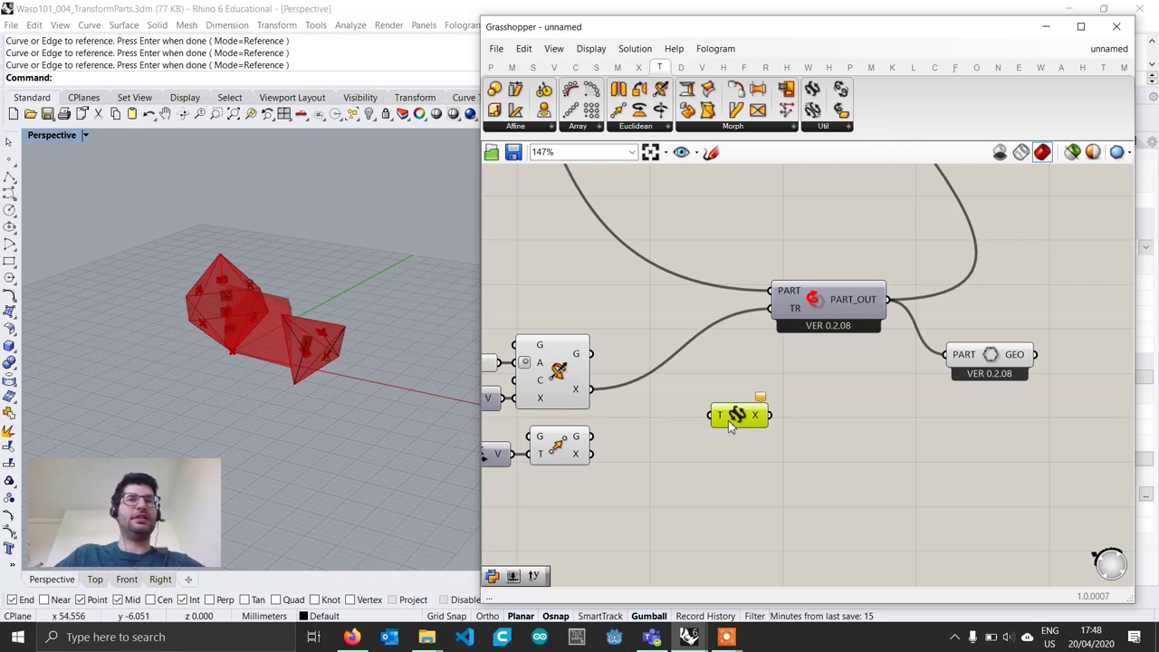
drag(728, 421, 739, 420)
click(647, 433)
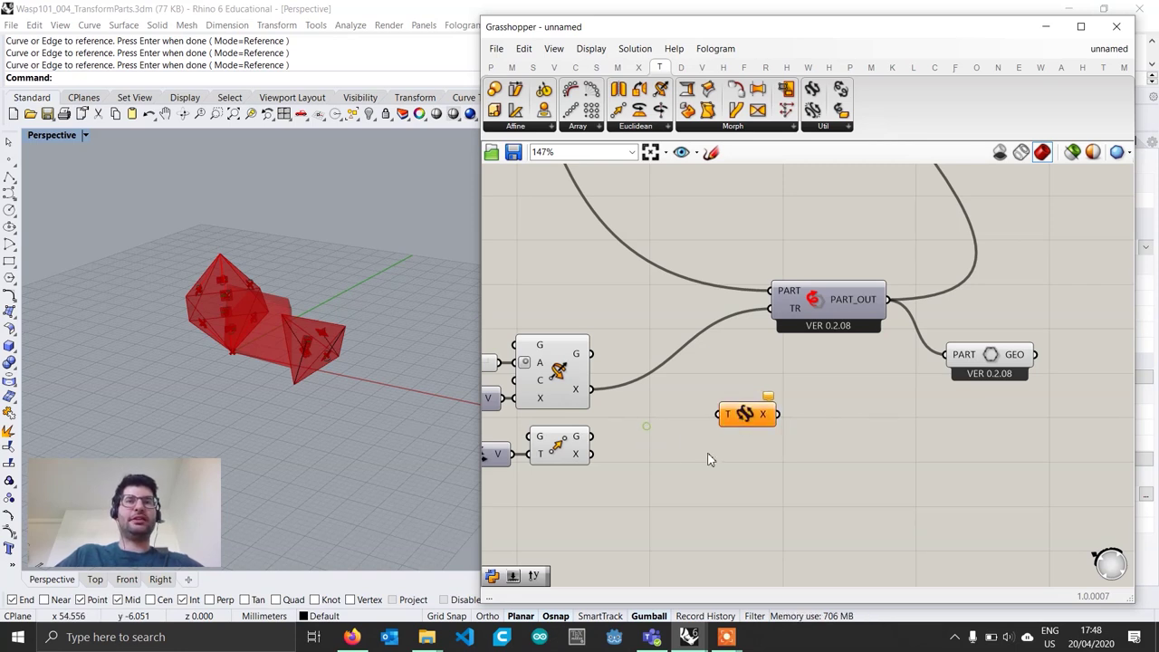
- Add a Merge component and connect the Rotate 3D transform to D1 and the Move transform to D2
double_click(709, 461)
text(merg)
key(Return)
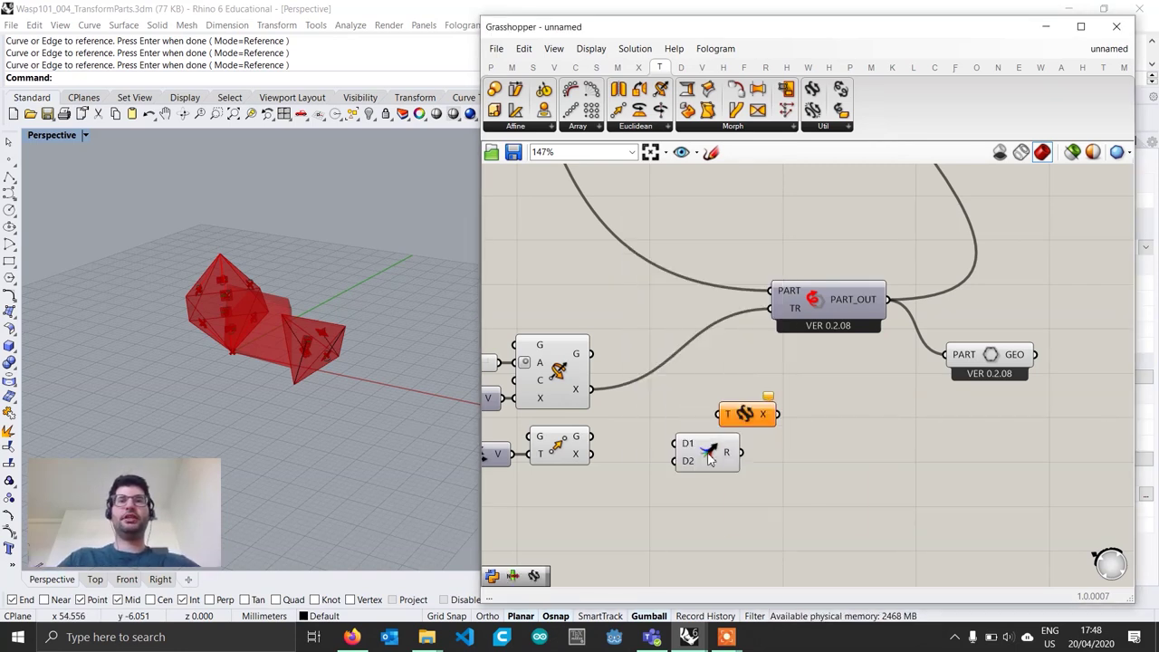
drag(704, 460, 590, 389)
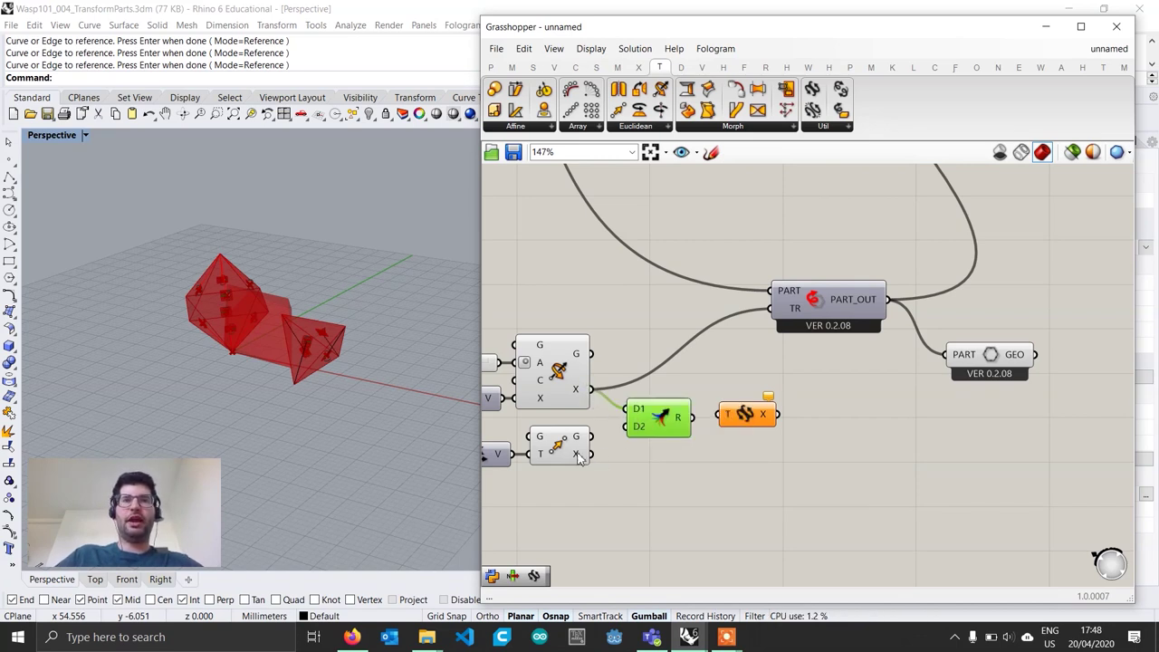
right_drag(580, 457, 680, 470)
drag(680, 470, 721, 462)
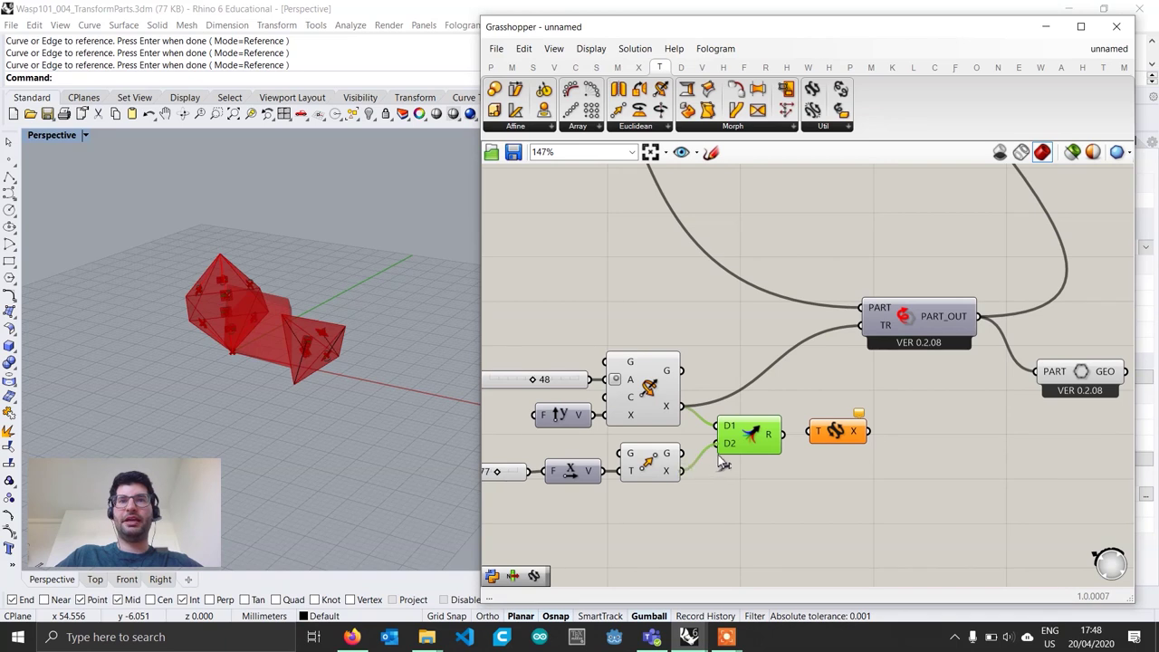
- Feed the merged transforms into Compound and connect its output to the Transform Part's TR input
drag(784, 442, 856, 448)
right_drag(856, 449, 819, 456)
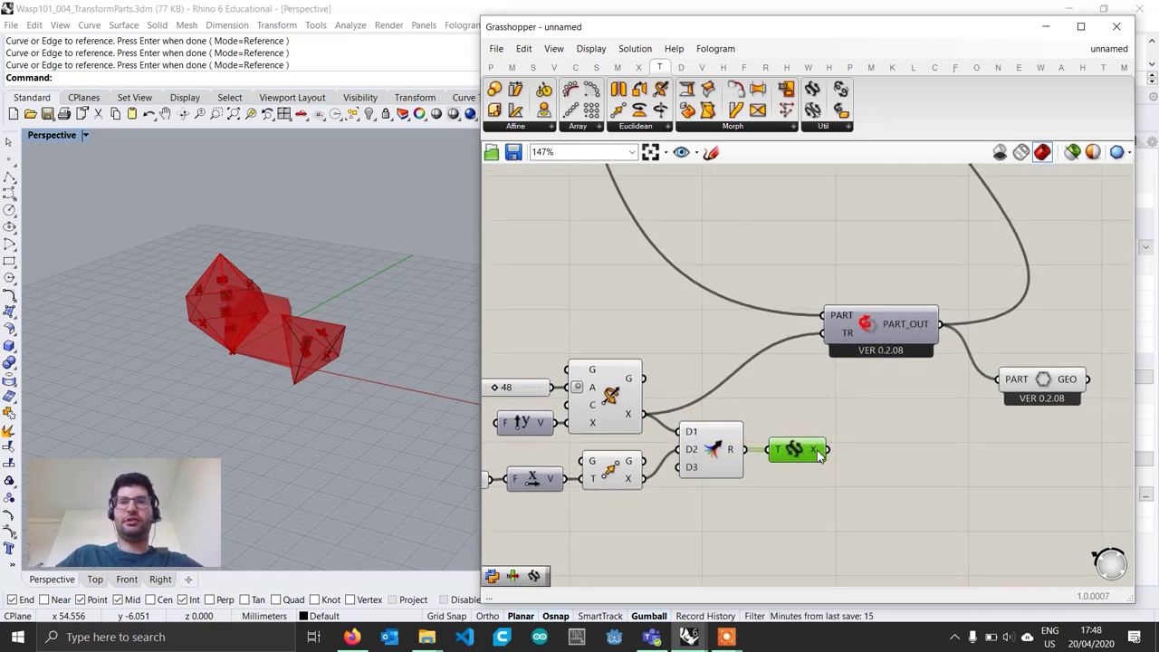
drag(824, 450, 823, 333)
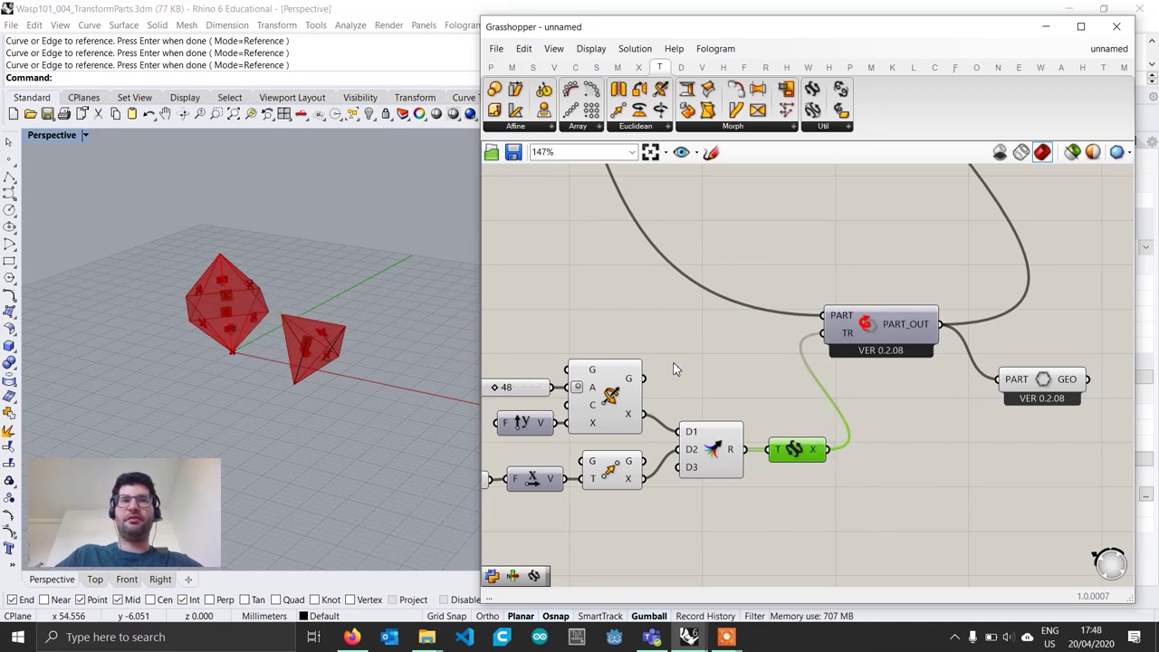
right_drag(425, 369, 388, 397)
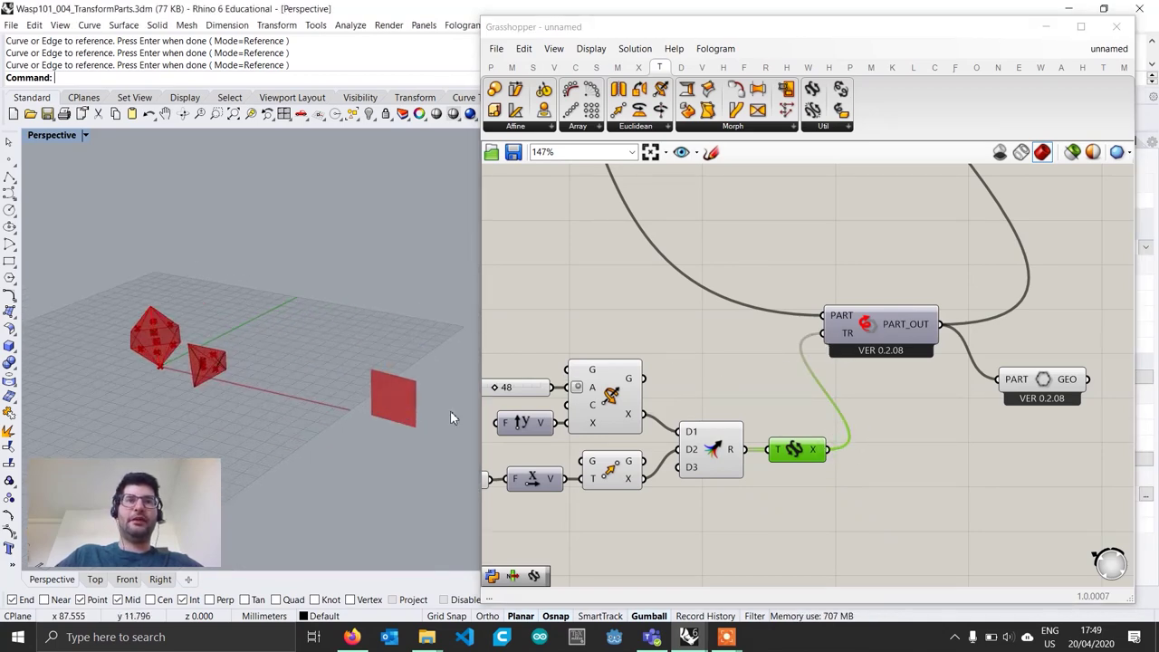
- Set the Move factor to 42 and the rotation angle to 34
right_drag(598, 452, 701, 450)
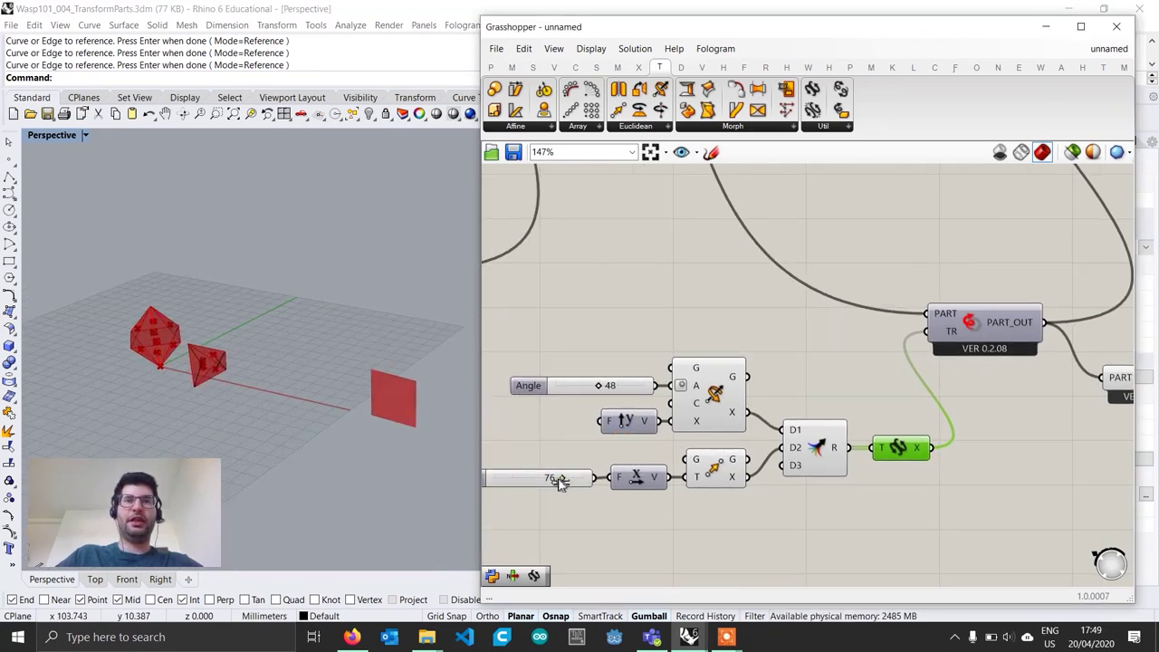
drag(561, 483, 532, 478)
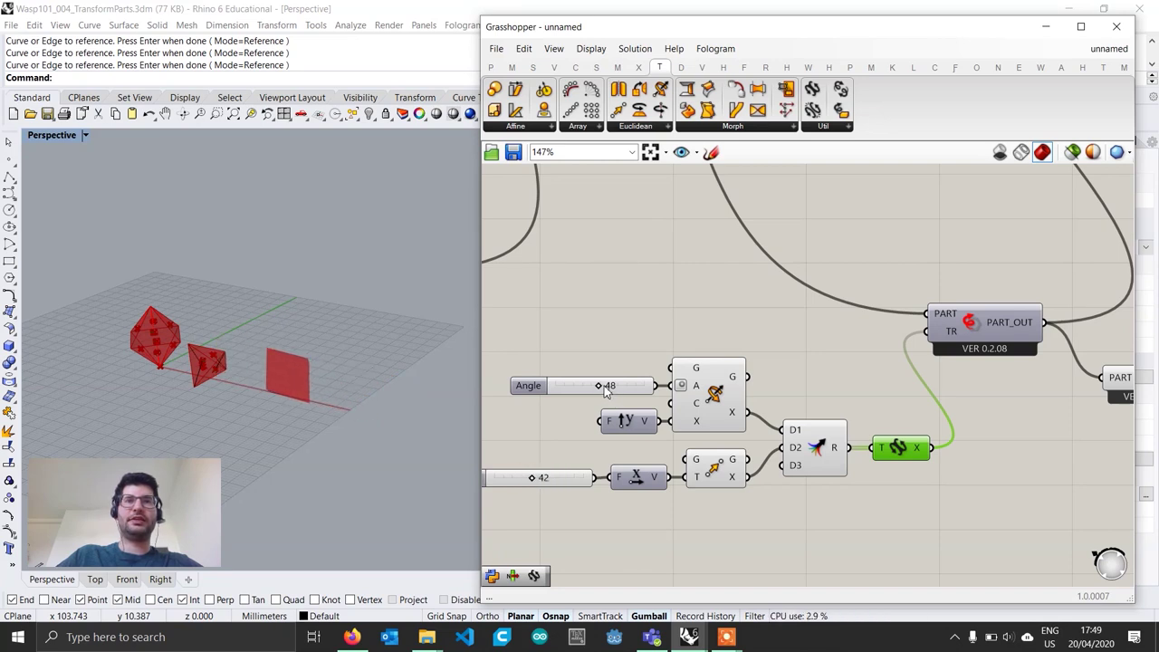
mouse_move(603, 388)
mouse_down()
mouse_move(629, 389)
mouse_move(572, 389)
mouse_move(623, 394)
mouse_move(586, 391)
mouse_up()
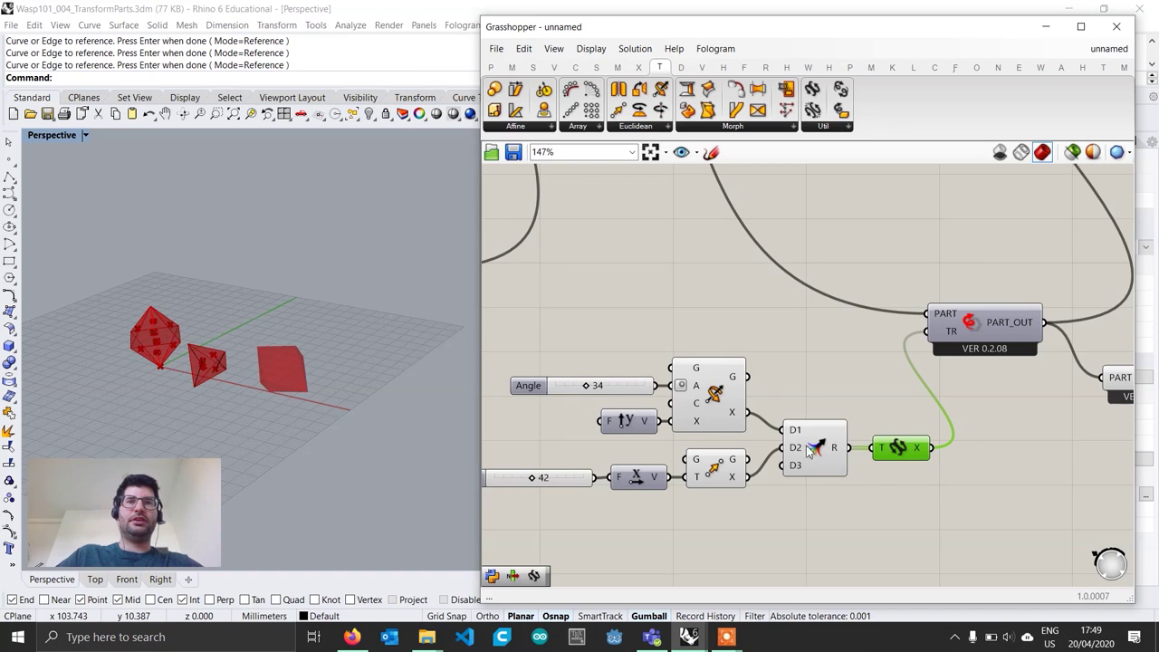
- Swap the merge order so the Move transform precedes the rotation, and lower the rotation angle to 0
drag(746, 414, 783, 465)
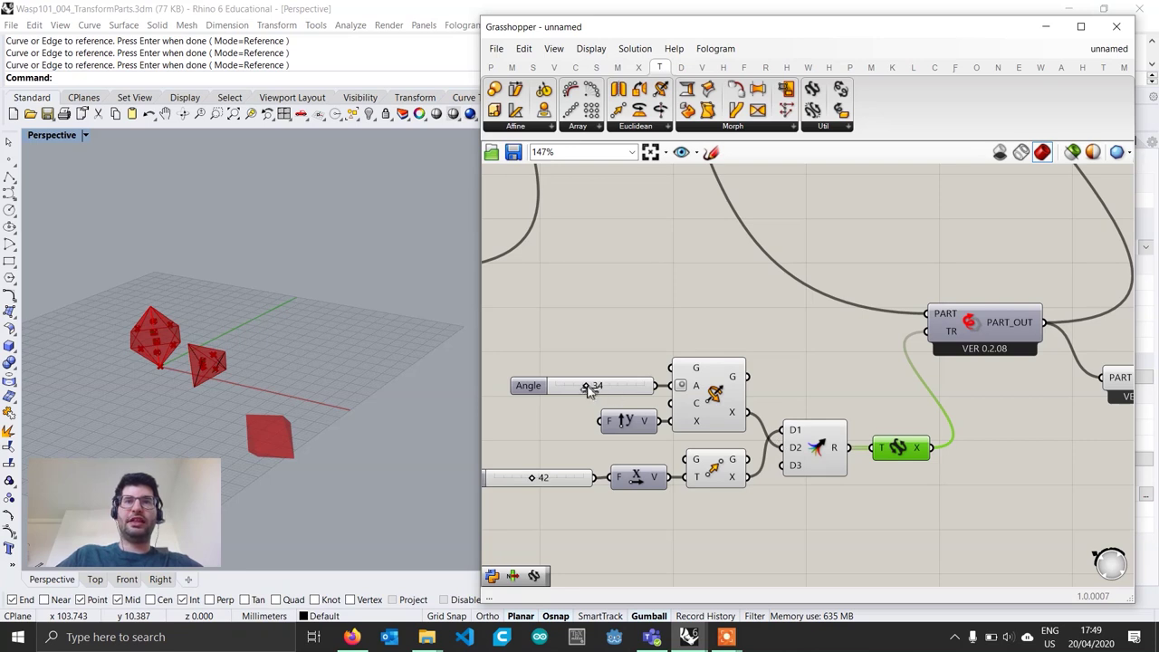
drag(587, 388, 539, 387)
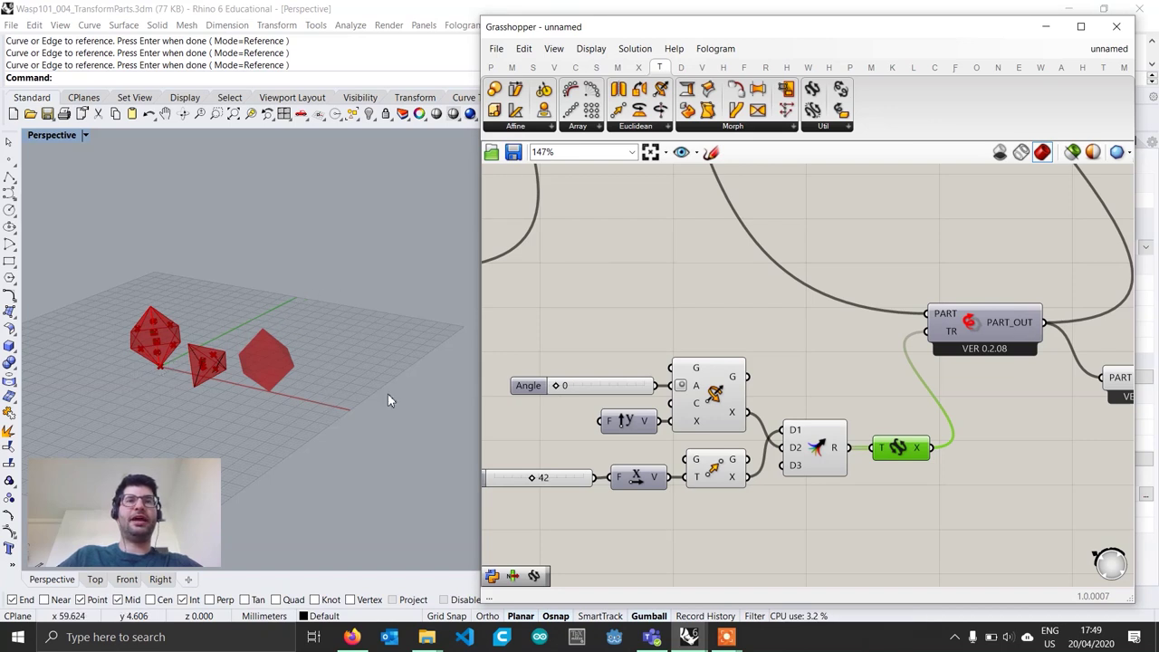
mouse_move(560, 386)
mouse_down()
mouse_move(605, 389)
mouse_move(555, 386)
mouse_up()
- Reconnect the Rotate 3D transform to D1 and the Move transform to D2, and raise the rotation angle again
drag(750, 413, 783, 430)
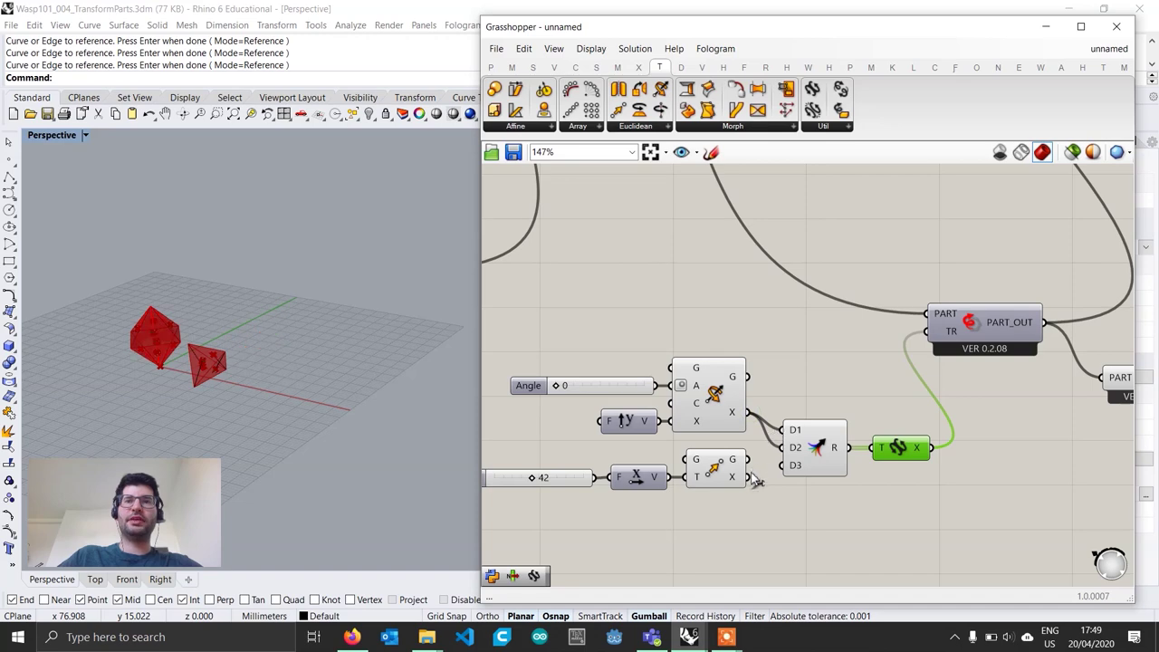
drag(750, 477, 783, 448)
drag(561, 388, 587, 388)
- Turn on the preview of both Custom Preview components for the OCTA and TETRA geometry
scroll(870, 408, down, 2)
right_drag(867, 401, 680, 456)
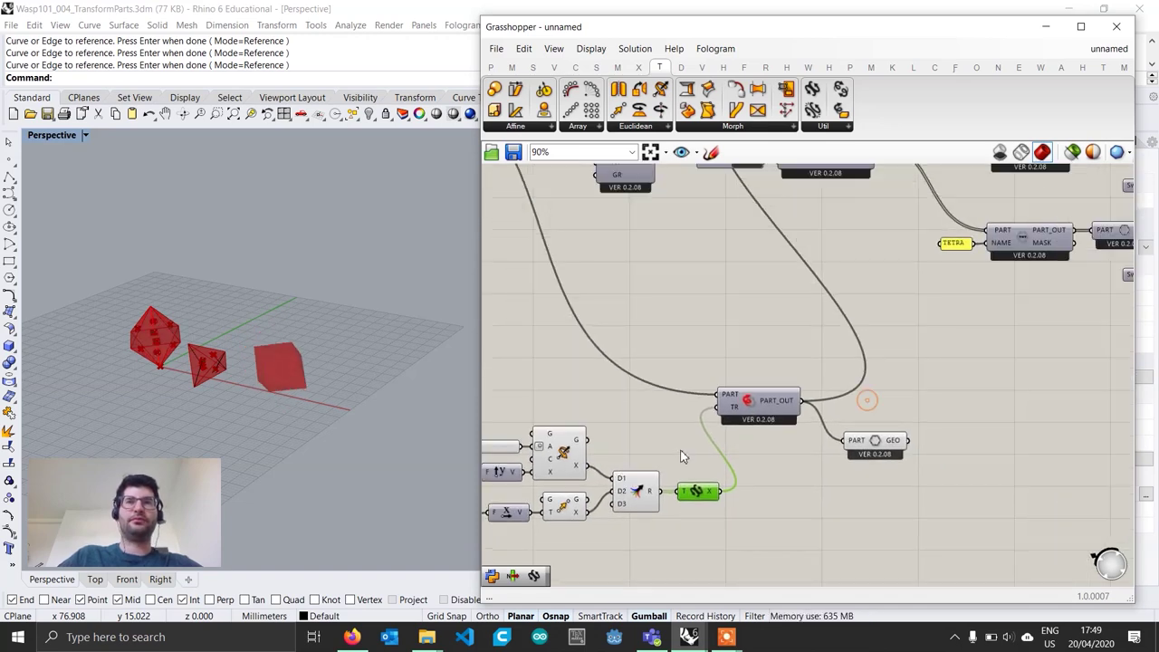
scroll(693, 443, down, 3)
right_drag(872, 339, 731, 380)
drag(912, 385, 871, 304)
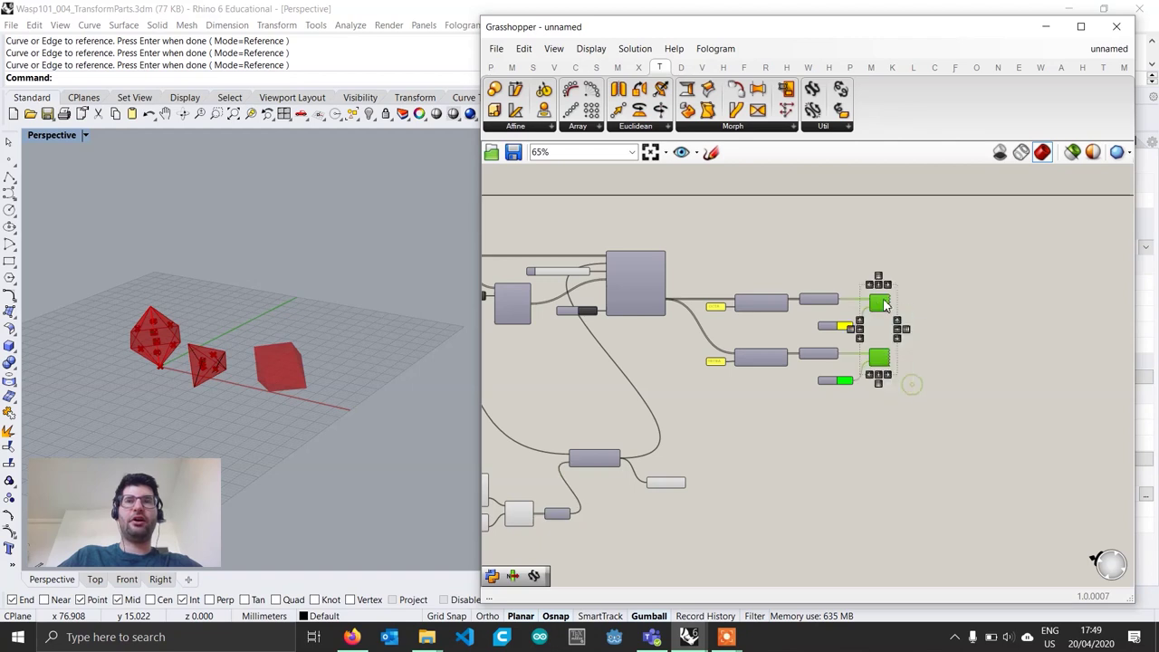
right_click(949, 310)
click(988, 329)
click(918, 435)
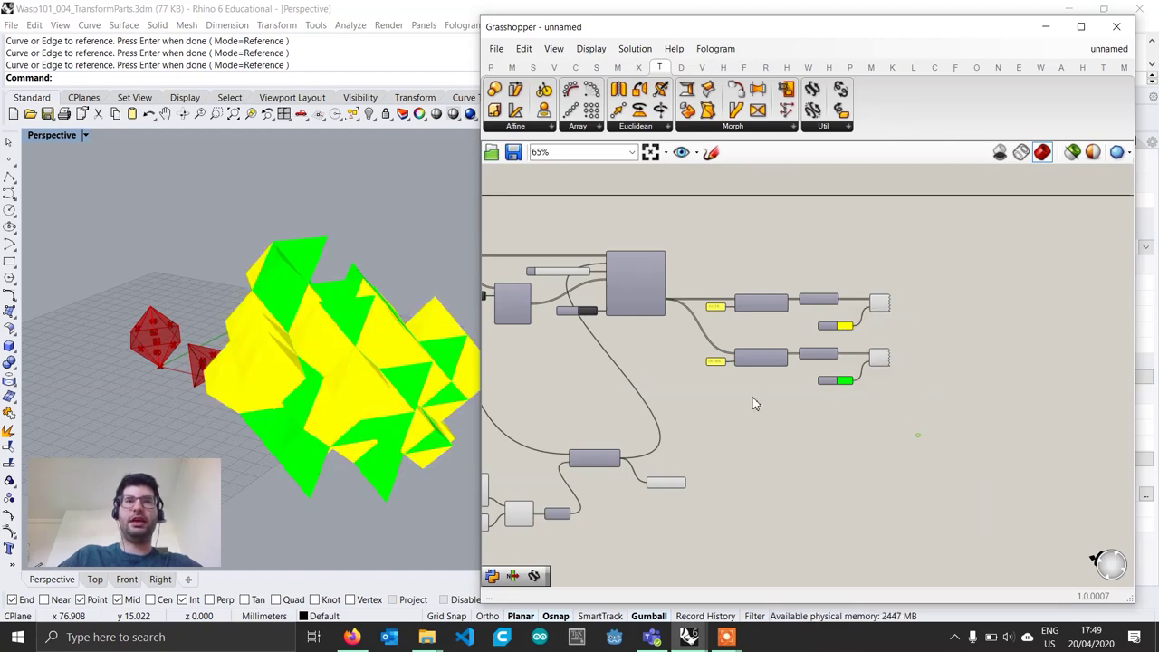
- Reset the aggregation and view the regenerated coloured result from another angle
right_drag(649, 383, 801, 400)
scroll(726, 341, up, 2)
click(744, 325)
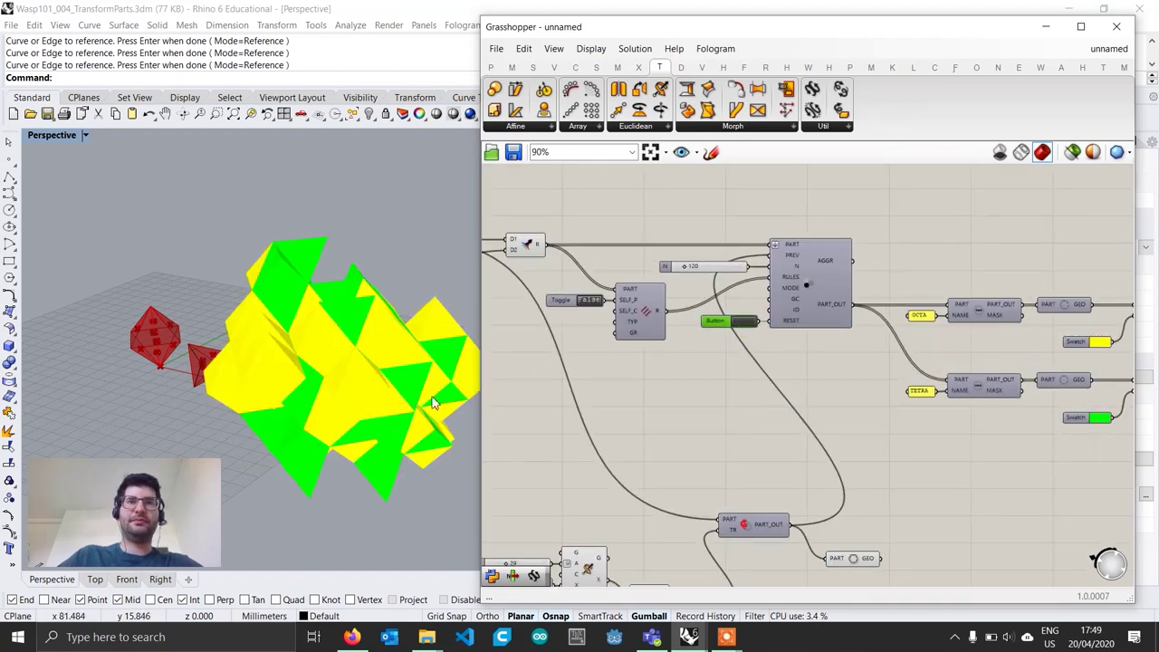
click(748, 324)
right_drag(363, 397, 390, 372)
- Set the rotation angle to 51 and reset the aggregation so it regrows from the newly rotated starting part
right_drag(639, 438, 719, 369)
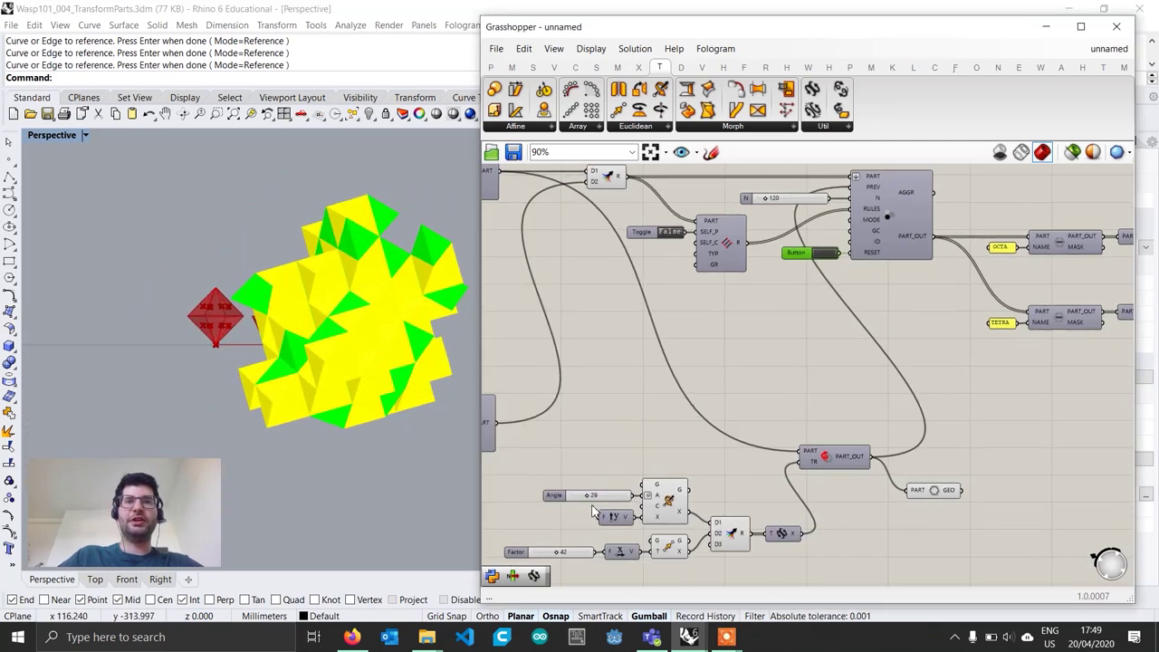
scroll(592, 510, up, 1)
drag(590, 498, 606, 498)
scroll(634, 490, down, 1)
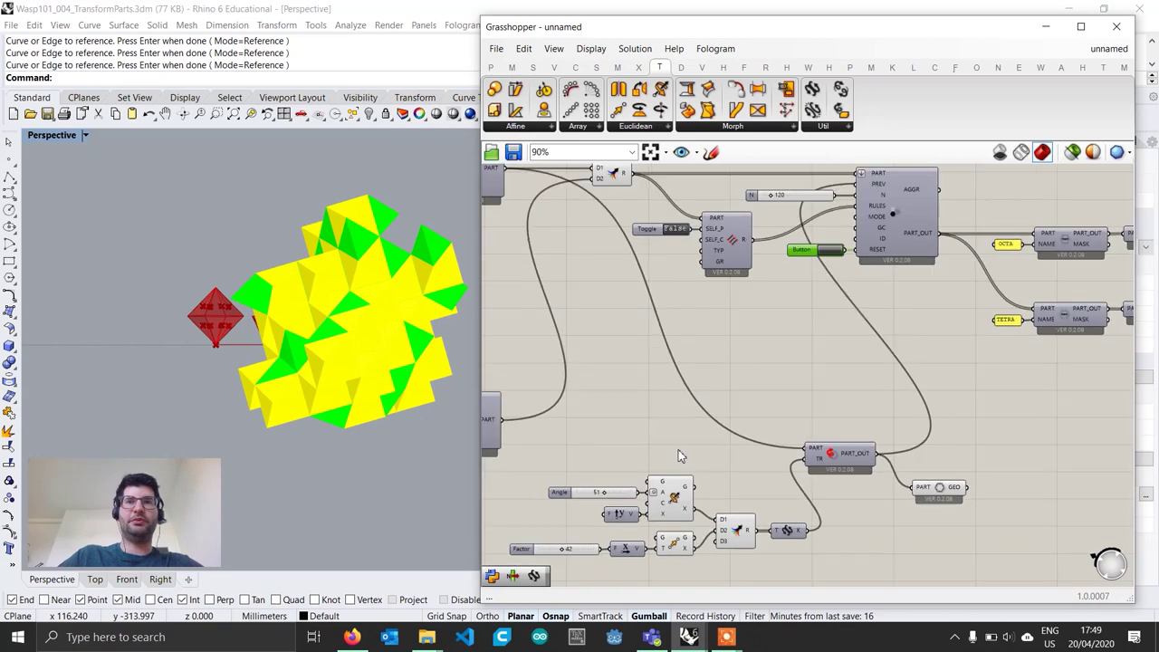
right_drag(681, 456, 634, 494)
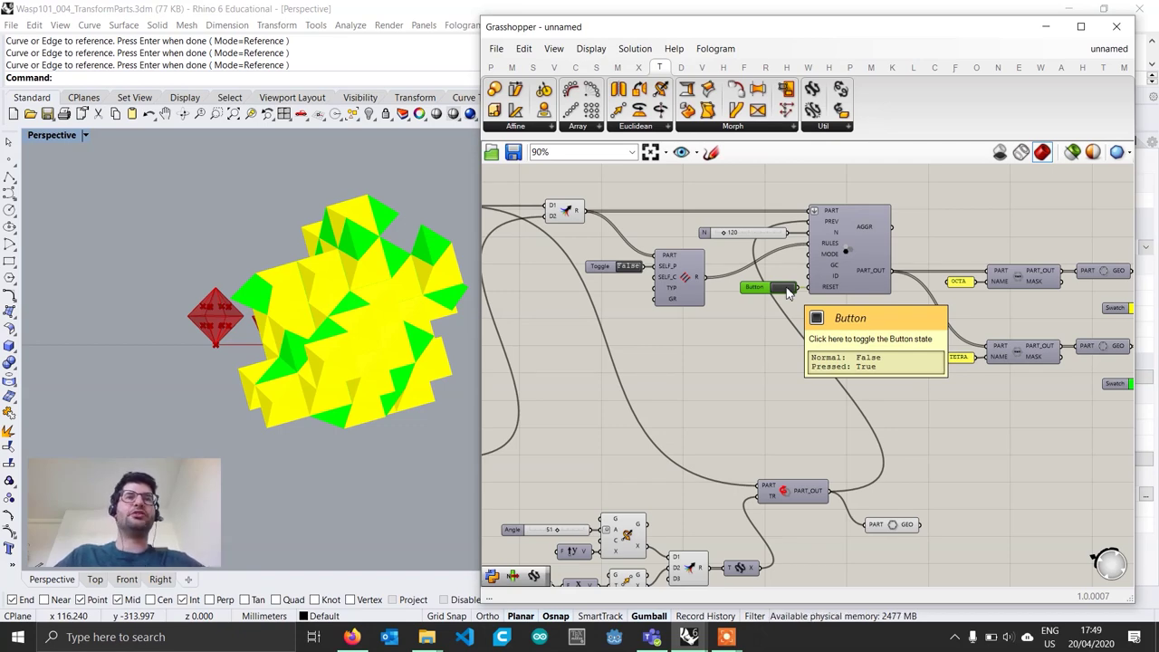
click(787, 290)
right_drag(299, 398, 254, 403)
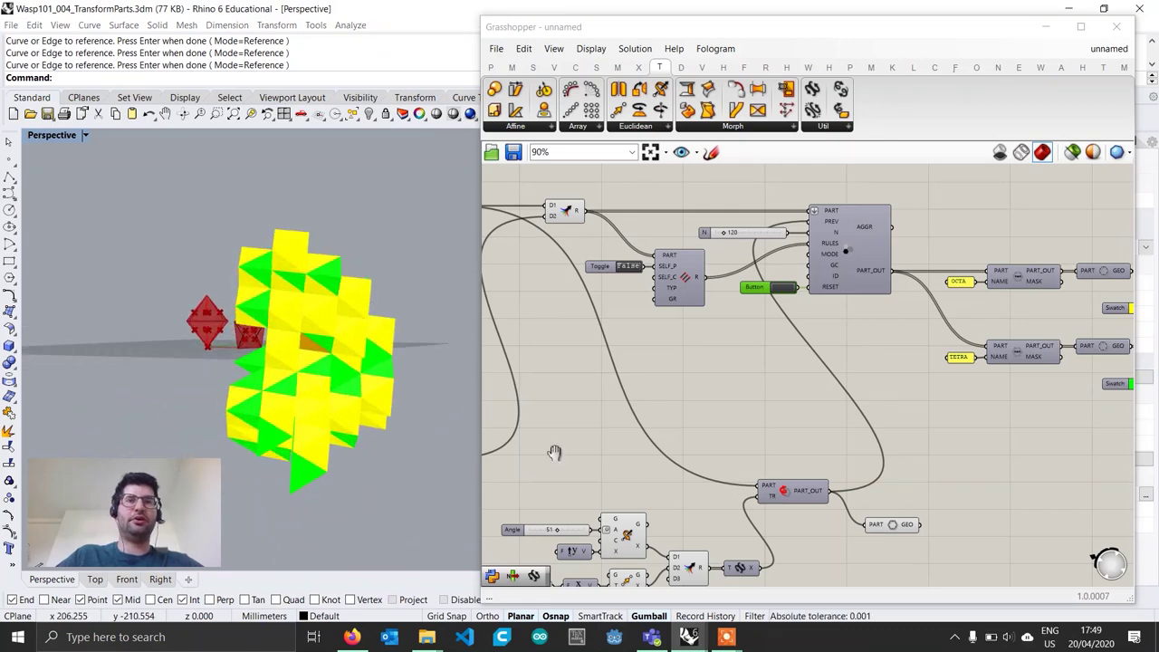
- Duplicate the whole transform set, from the Angle and Factor sliders through Merge and Compound, below the original
right_drag(554, 453, 750, 423)
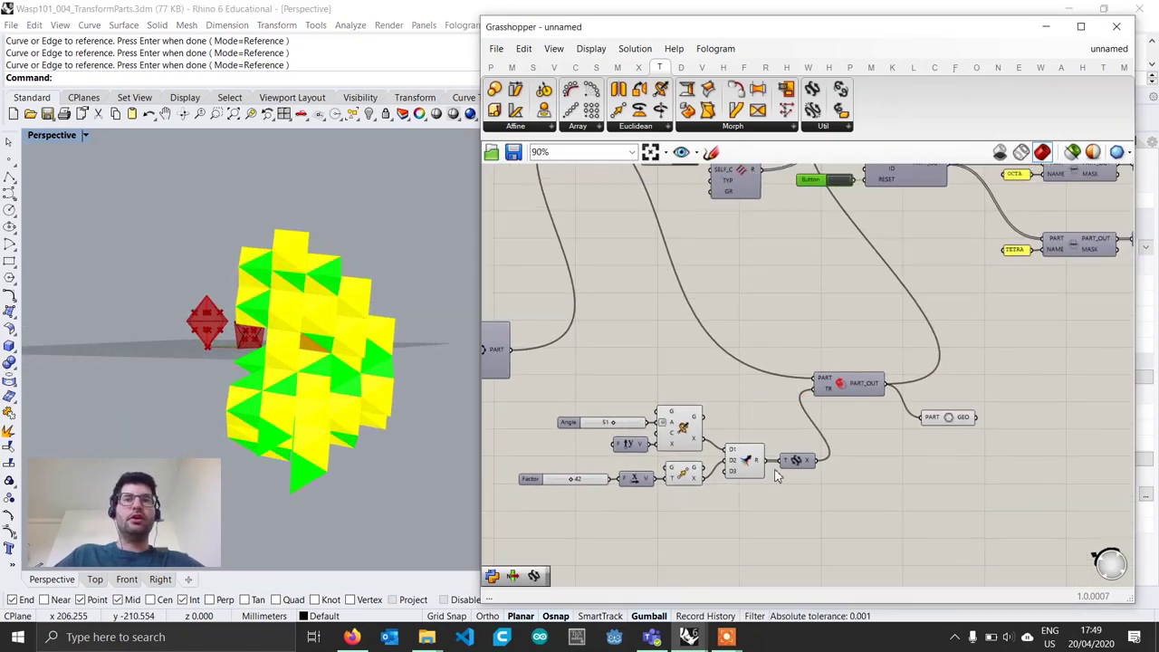
scroll(776, 477, up, 3)
right_drag(418, 381, 316, 316)
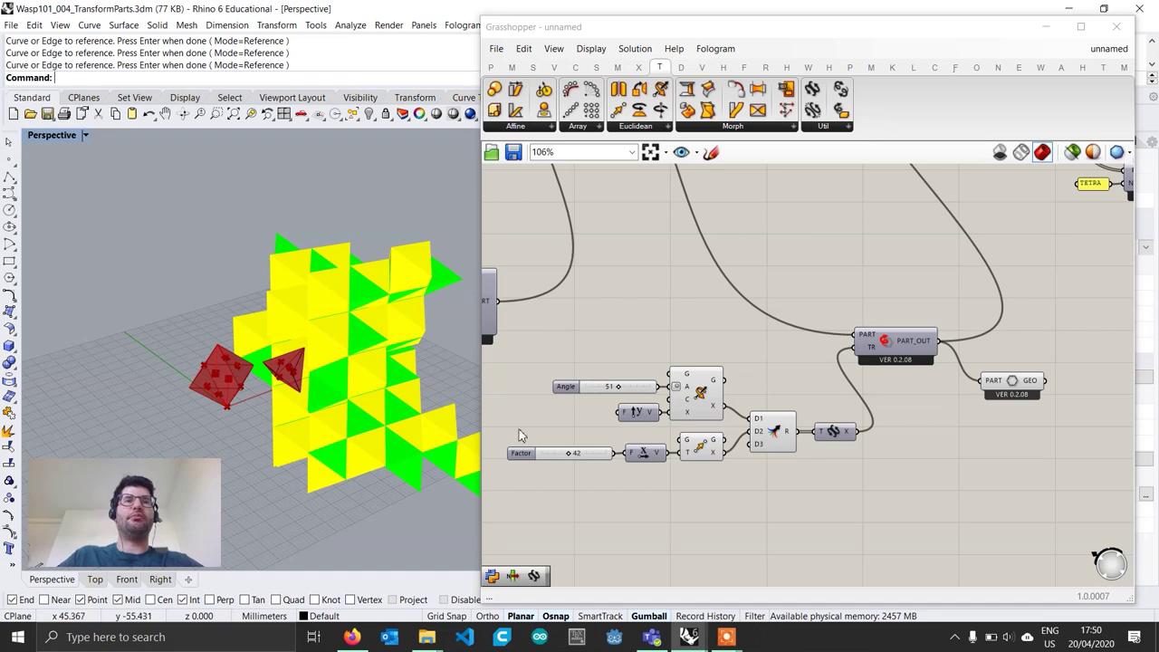
right_drag(743, 478, 766, 476)
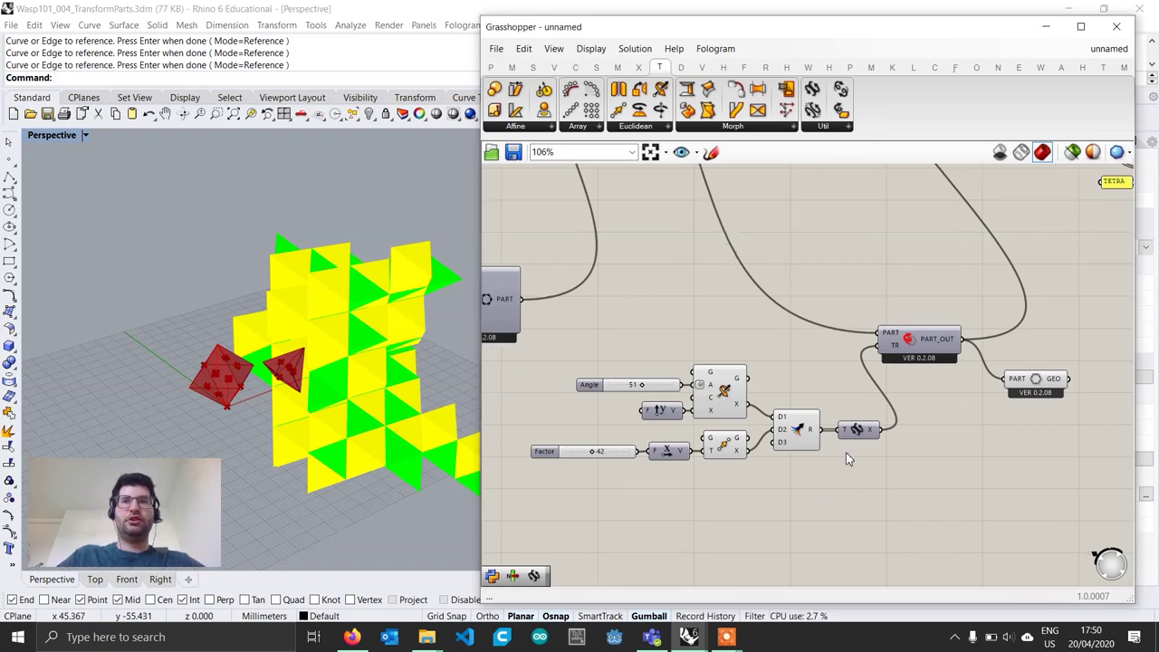
drag(861, 486, 584, 374)
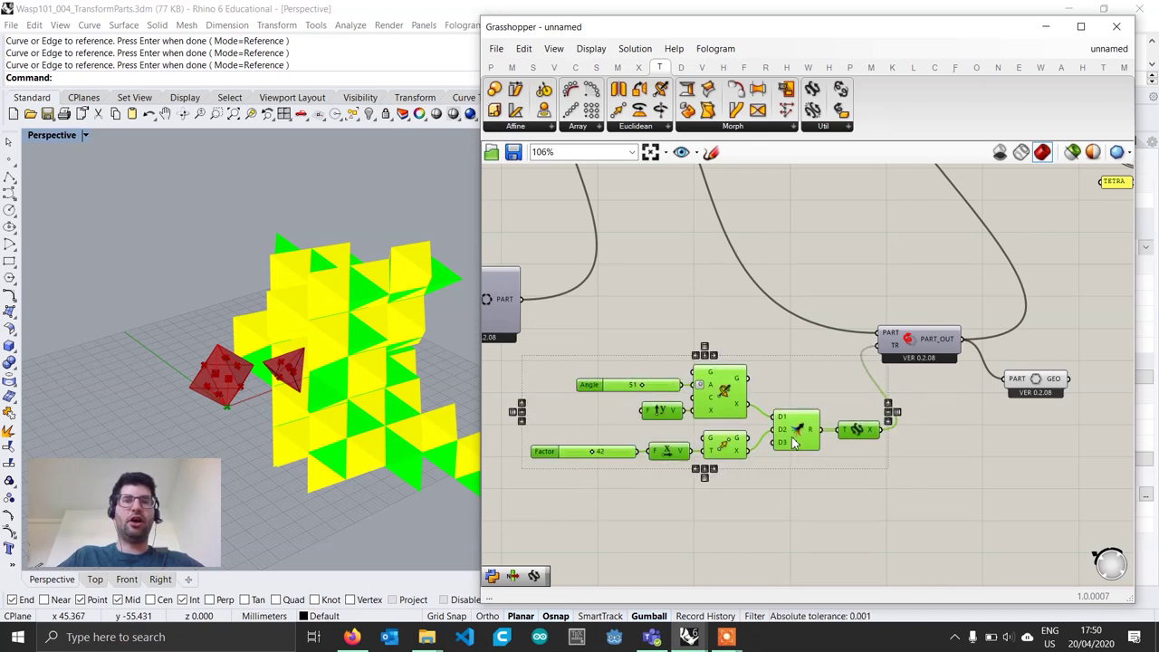
alt+drag(792, 435, 783, 577)
right_drag(786, 521, 792, 444)
alt+drag(793, 507, 795, 514)
click(797, 484)
scroll(626, 520, up, 2)
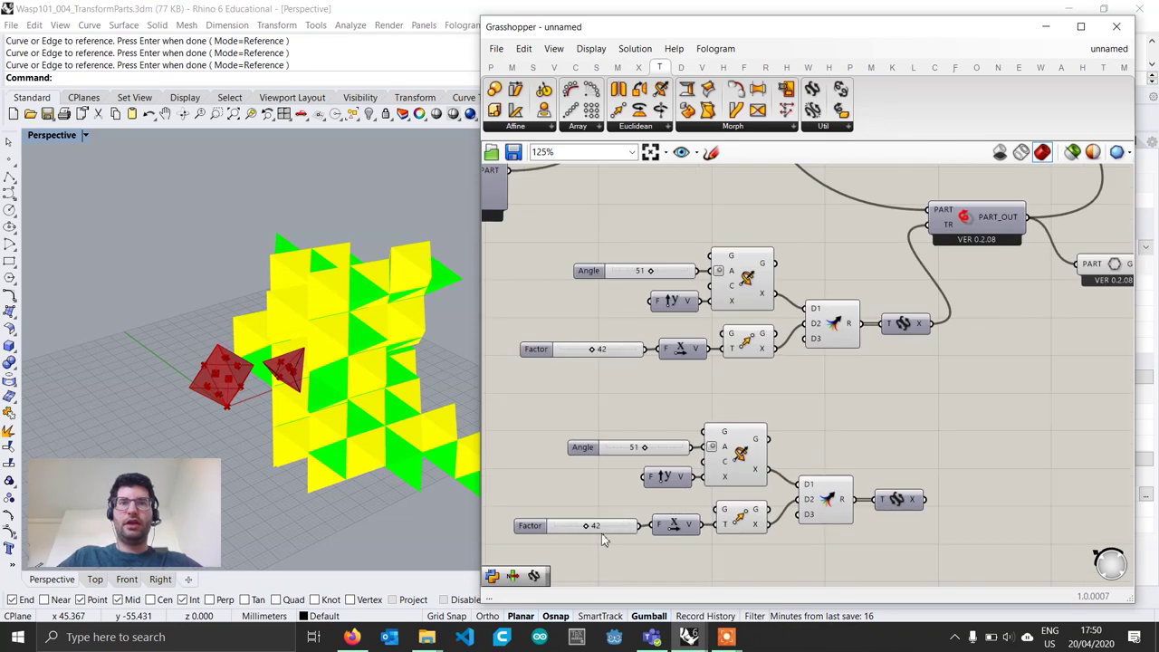
- Replace the copied Move's Unit X vector with a Unit Y vector, wired from the Factor slider into the T input
click(681, 533)
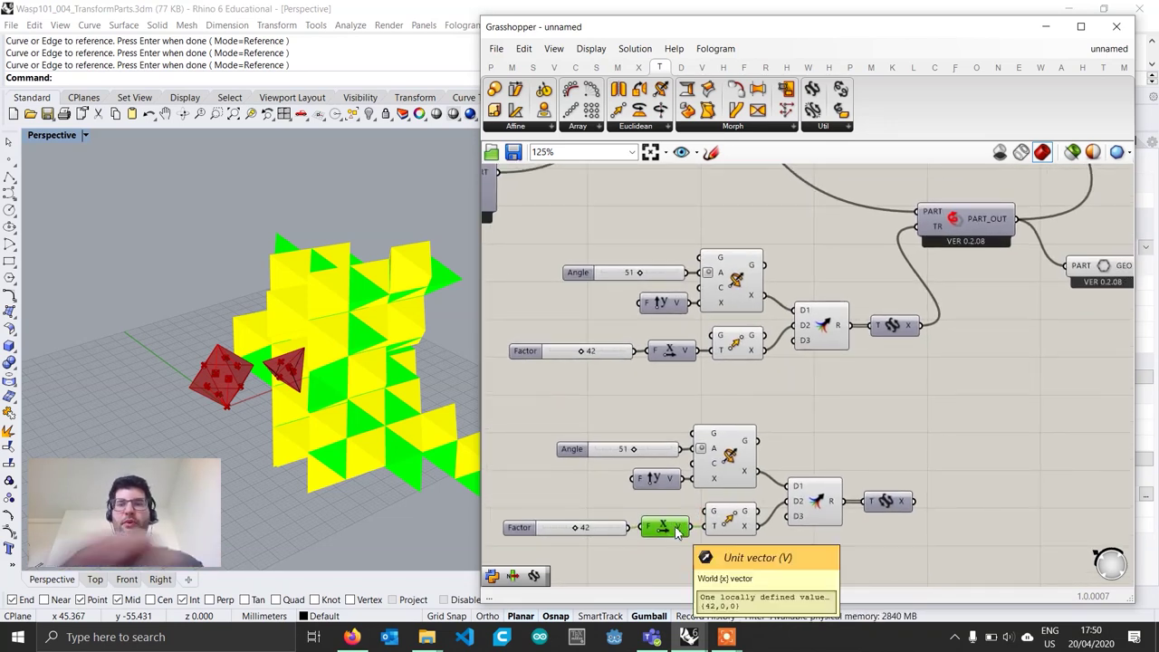
double_click(664, 529)
text(y)
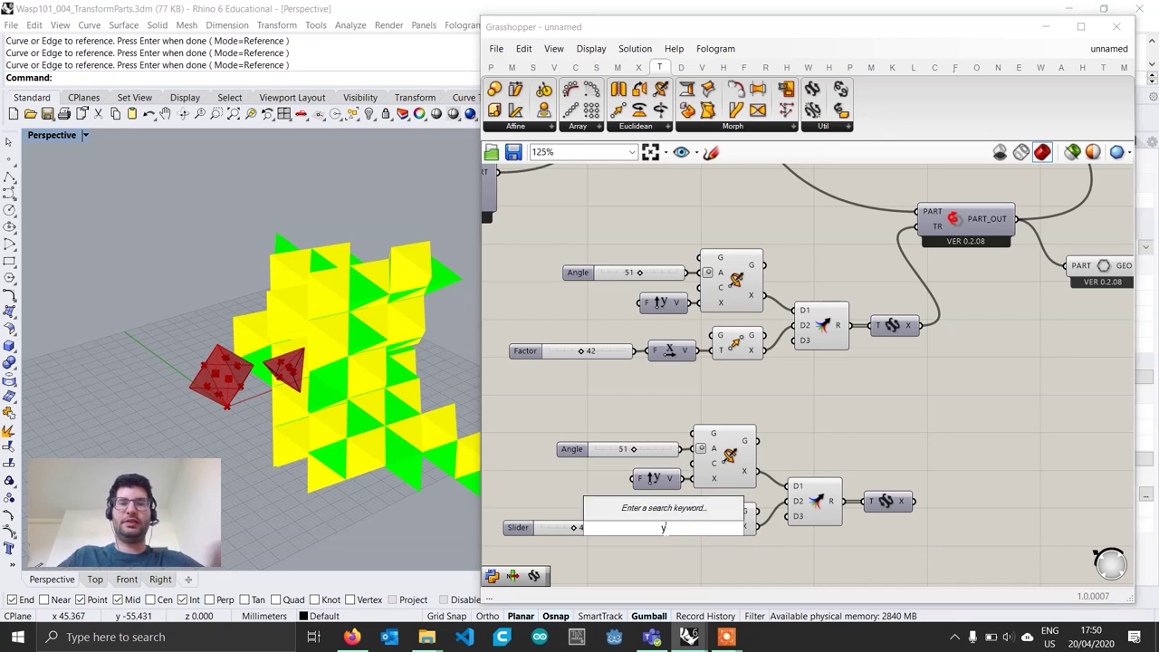
key(Return)
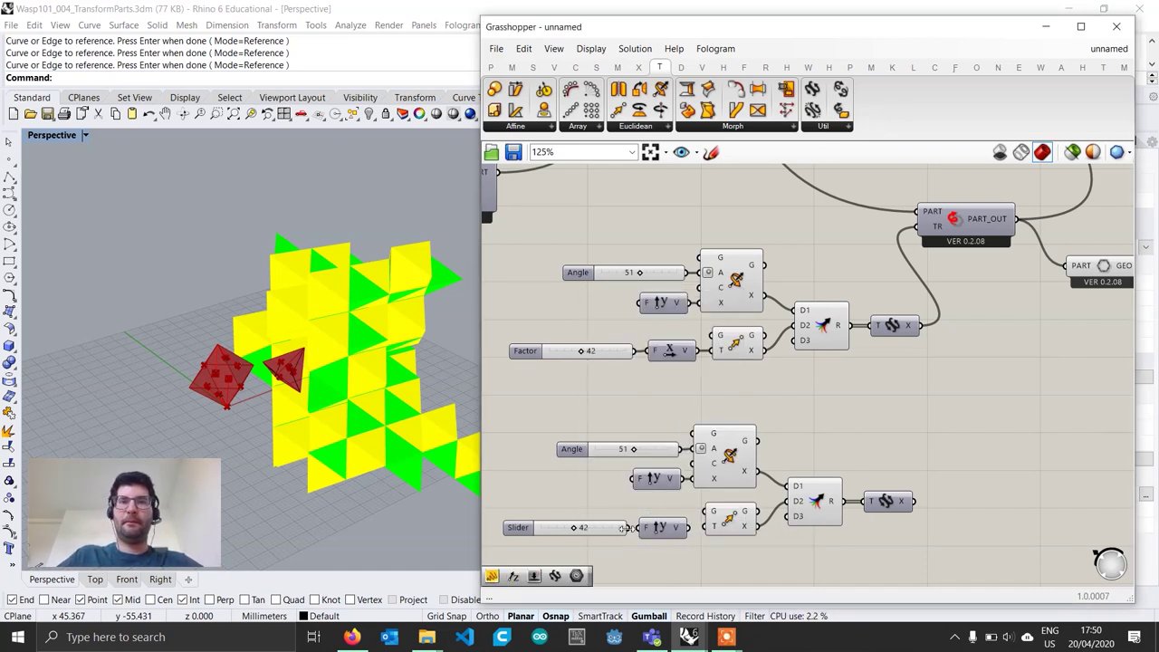
drag(624, 527, 641, 528)
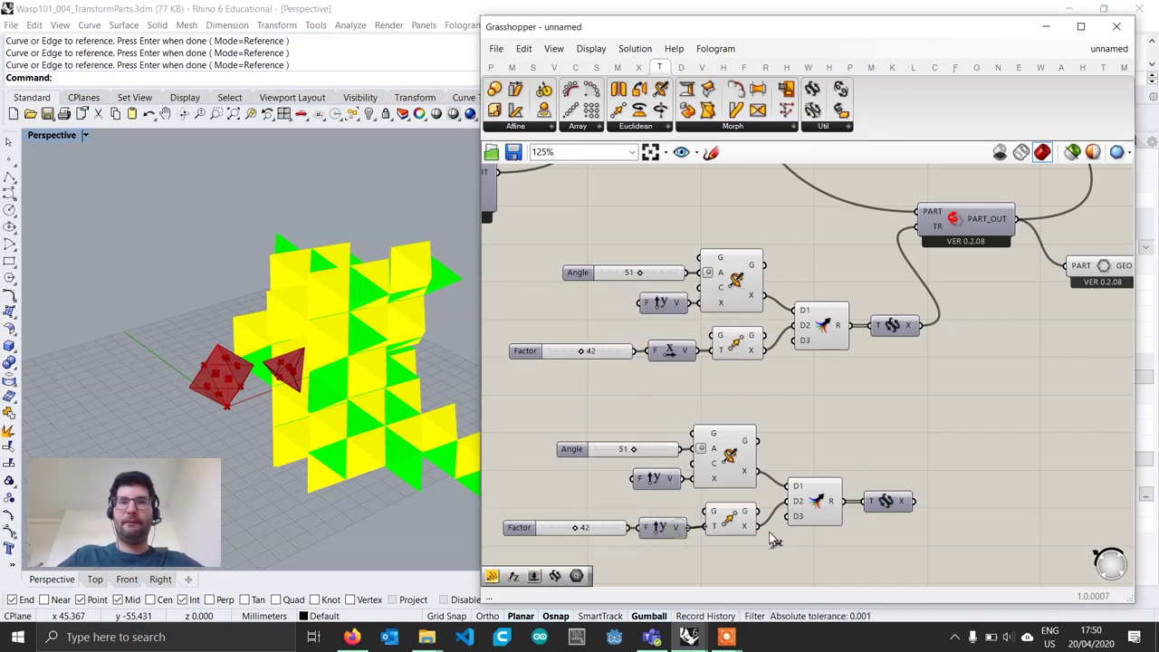
- Add the duplicate Compound's output to the Transform Part's TR input alongside the existing one, and inspect the transformed part geometry
right_drag(952, 486, 893, 498)
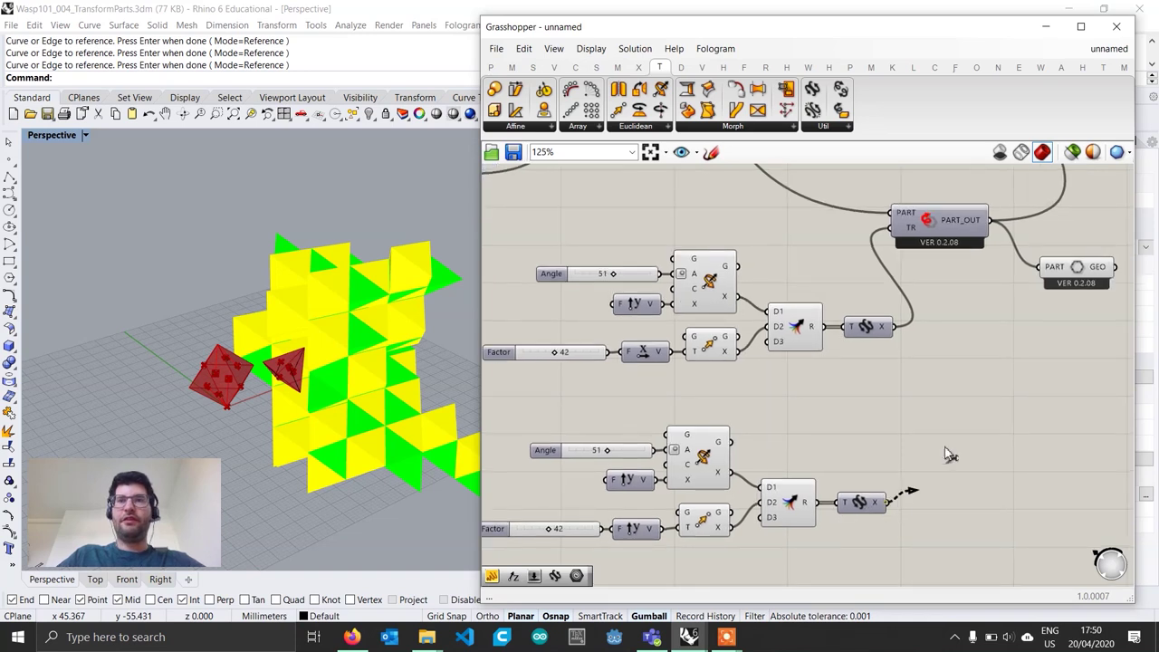
drag(945, 450, 886, 234)
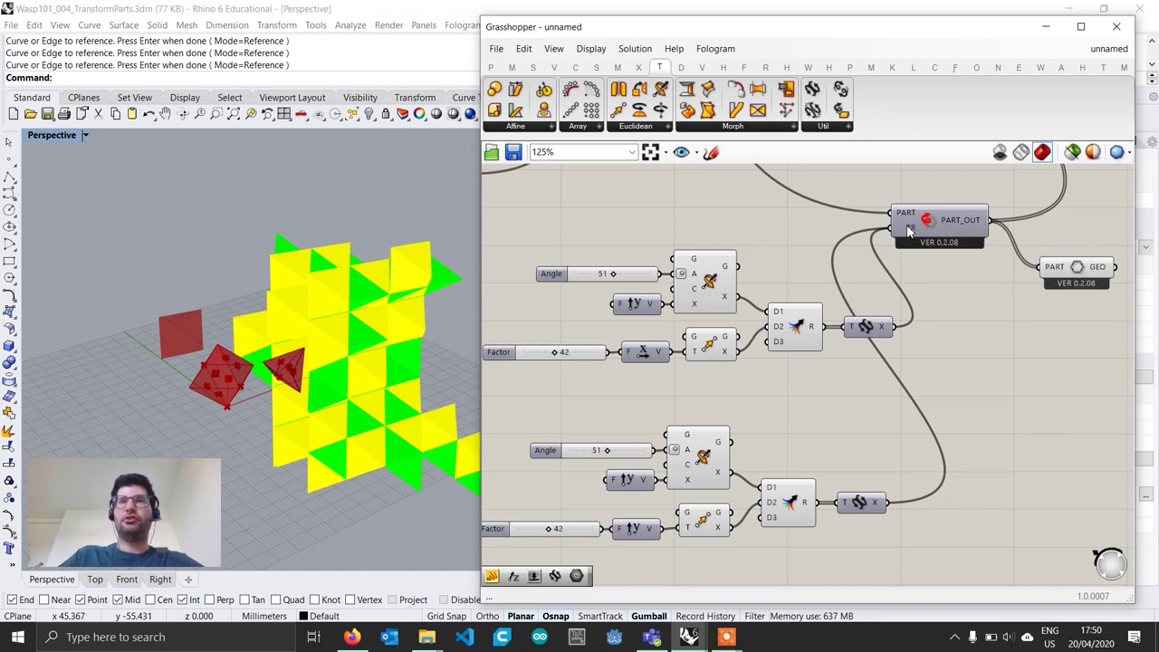
mouse_move(908, 229)
click(1076, 272)
right_drag(298, 371, 270, 390)
- Turn off the preview of both Custom Preview components
scroll(686, 426, down, 4)
right_drag(719, 406, 672, 422)
right_drag(895, 326, 766, 380)
drag(926, 381, 873, 194)
drag(996, 316, 938, 227)
right_click(1018, 224)
click(1046, 244)
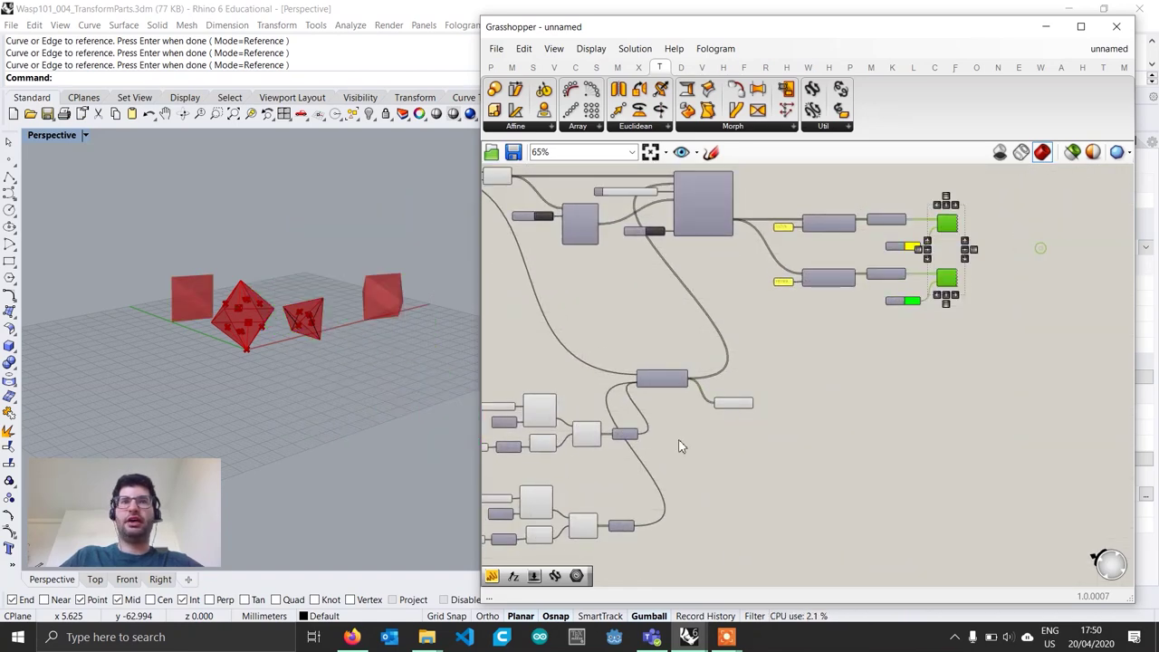
- Set the original set's angle to 34 and factor to 64, set the copy's angle to 14, and raise its factor
scroll(670, 462, up, 2)
scroll(662, 487, up, 1)
click(964, 358)
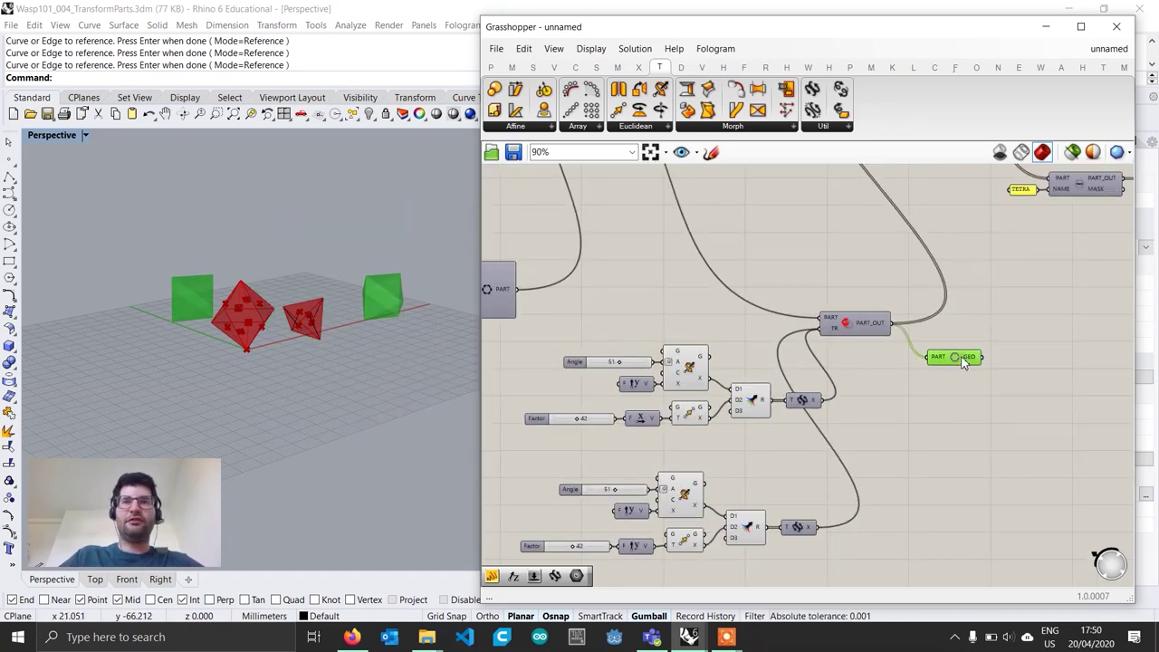
scroll(578, 508, up, 1)
drag(622, 488, 595, 488)
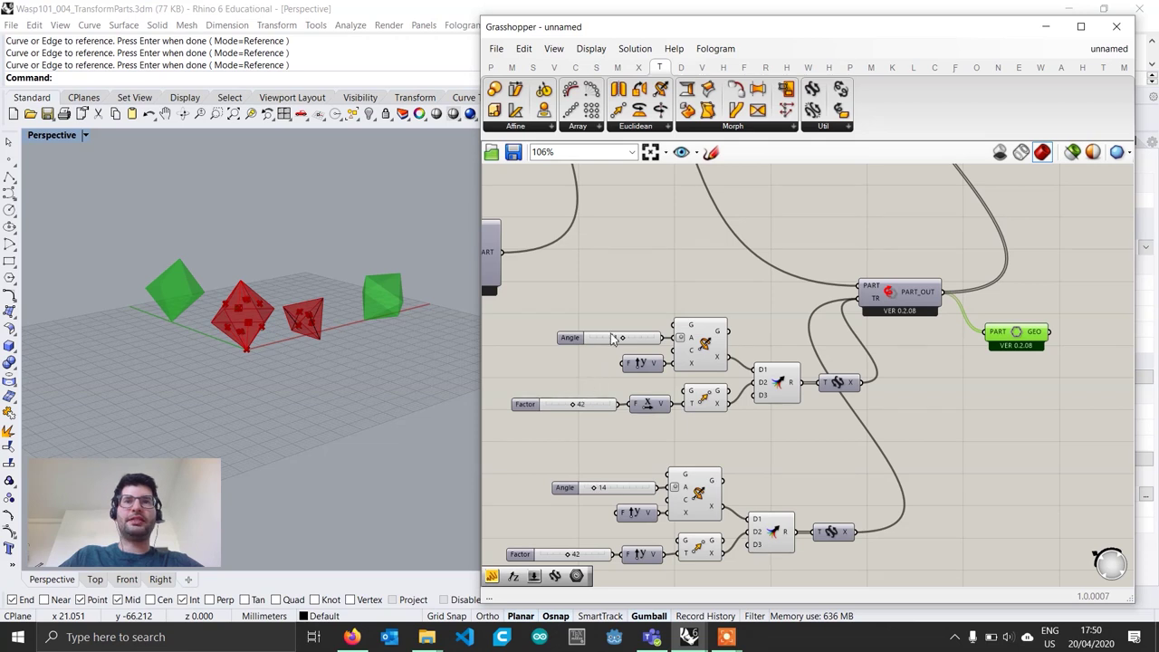
drag(629, 343, 612, 348)
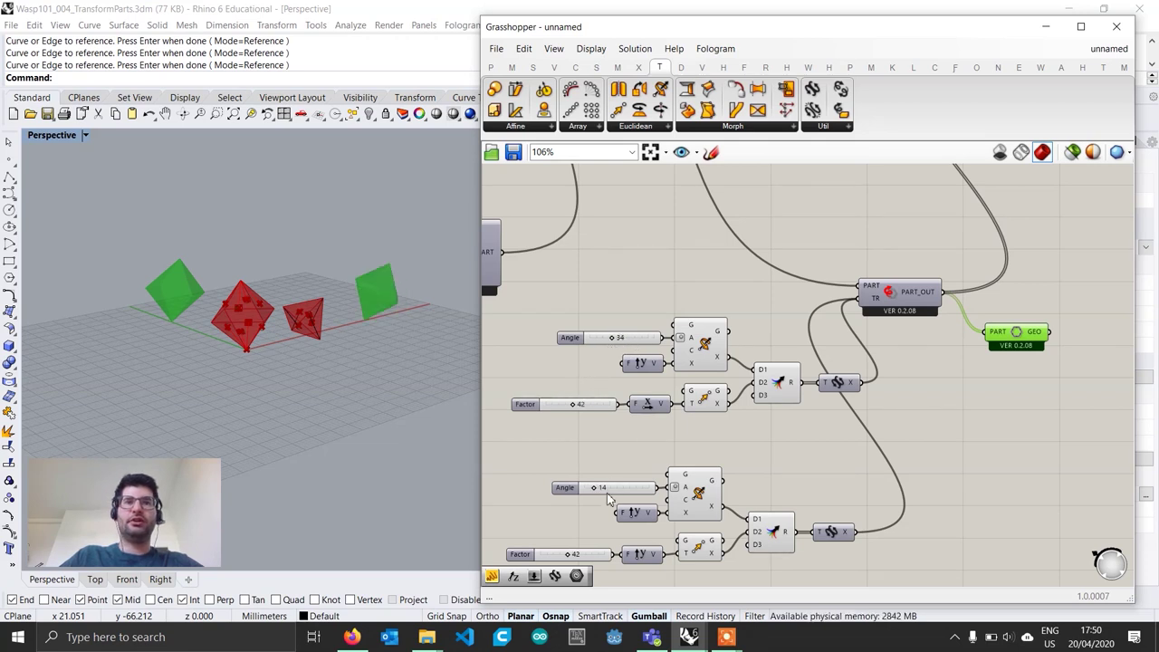
drag(572, 405, 586, 406)
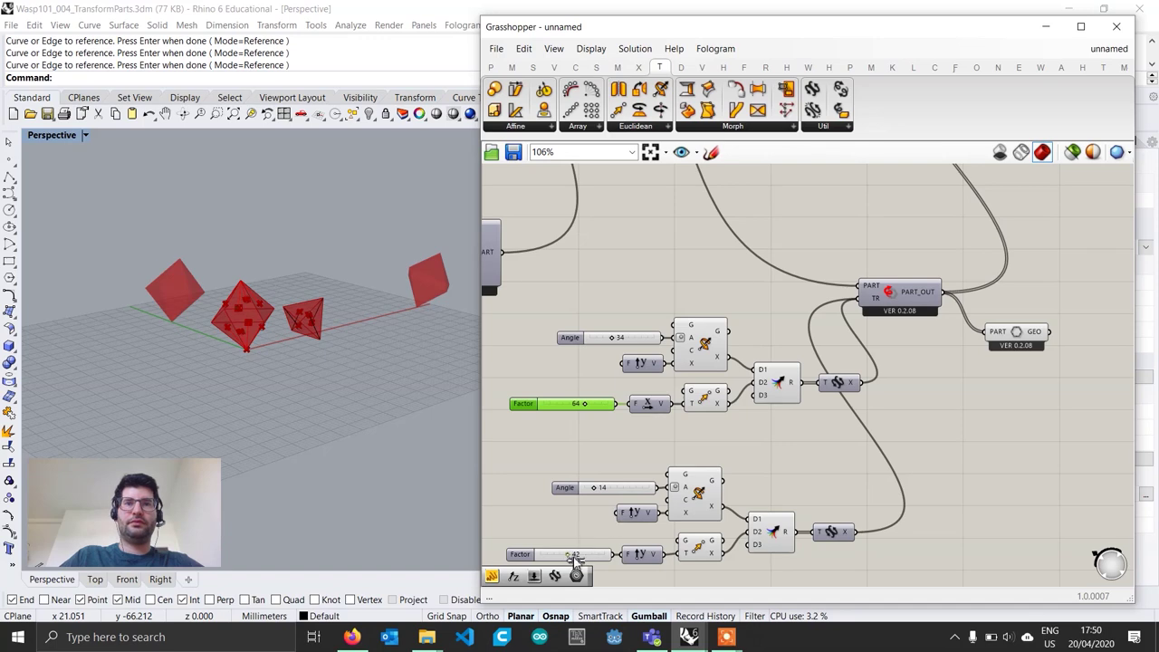
drag(576, 559, 584, 561)
- Show the coloured OCTA and TETRA aggregation again by re-enabling the preview of both Custom Preview components
scroll(906, 405, down, 1)
right_drag(906, 406, 740, 449)
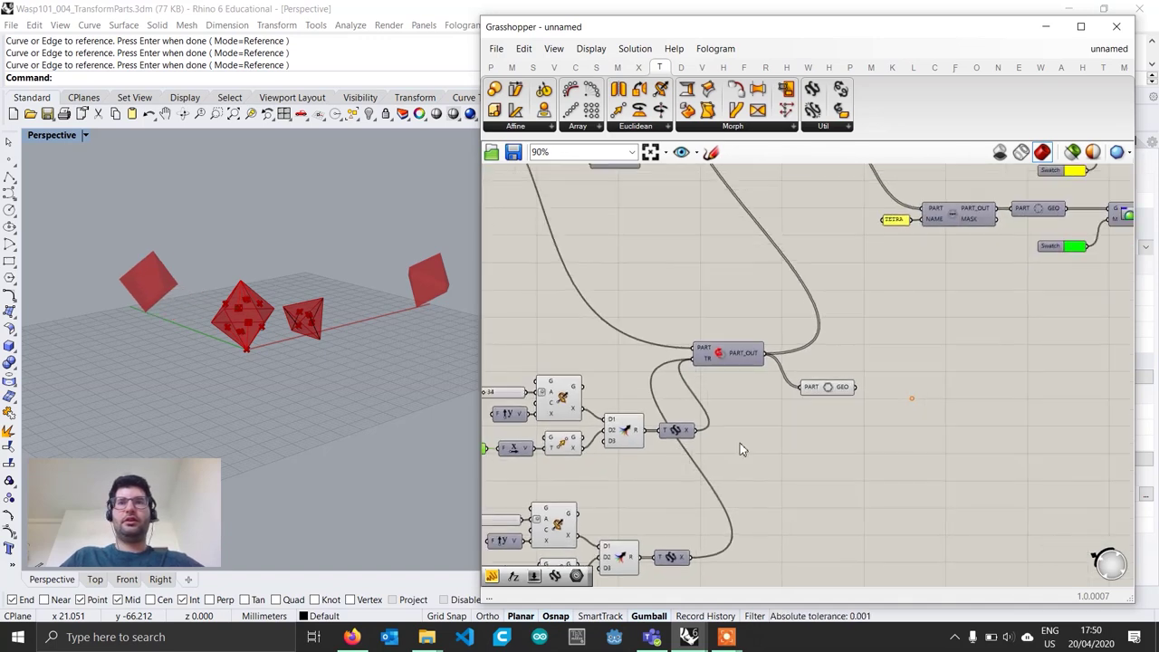
scroll(925, 377, down, 1)
right_drag(925, 377, 774, 485)
drag(991, 371, 935, 253)
right_click(989, 246)
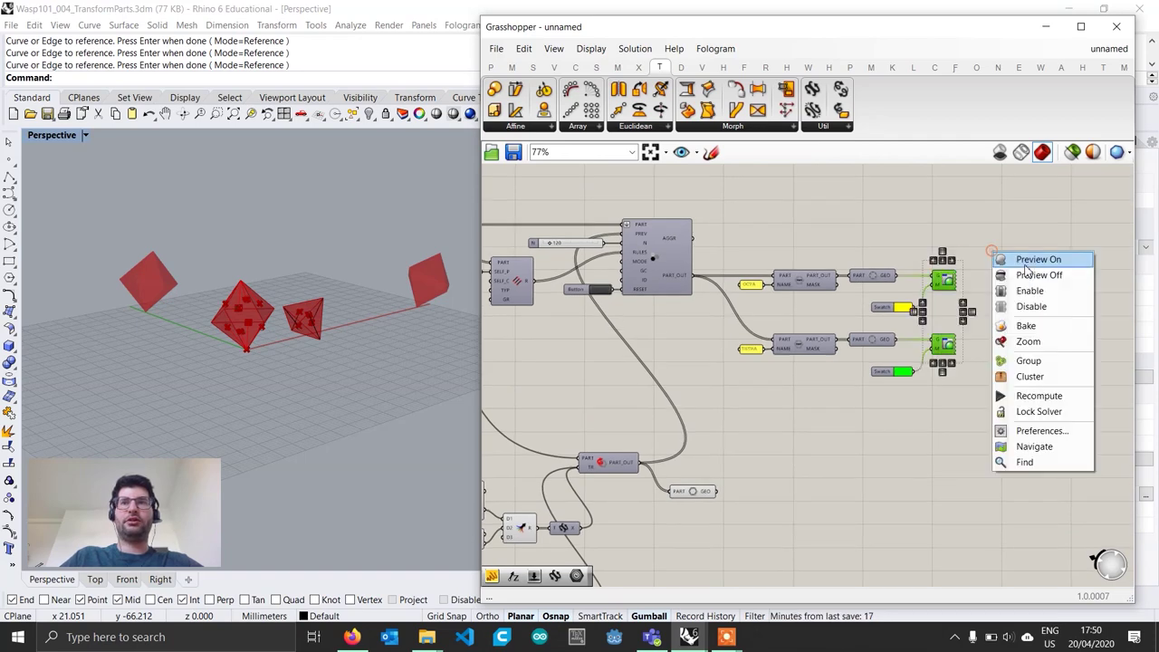
click(1006, 257)
click(760, 224)
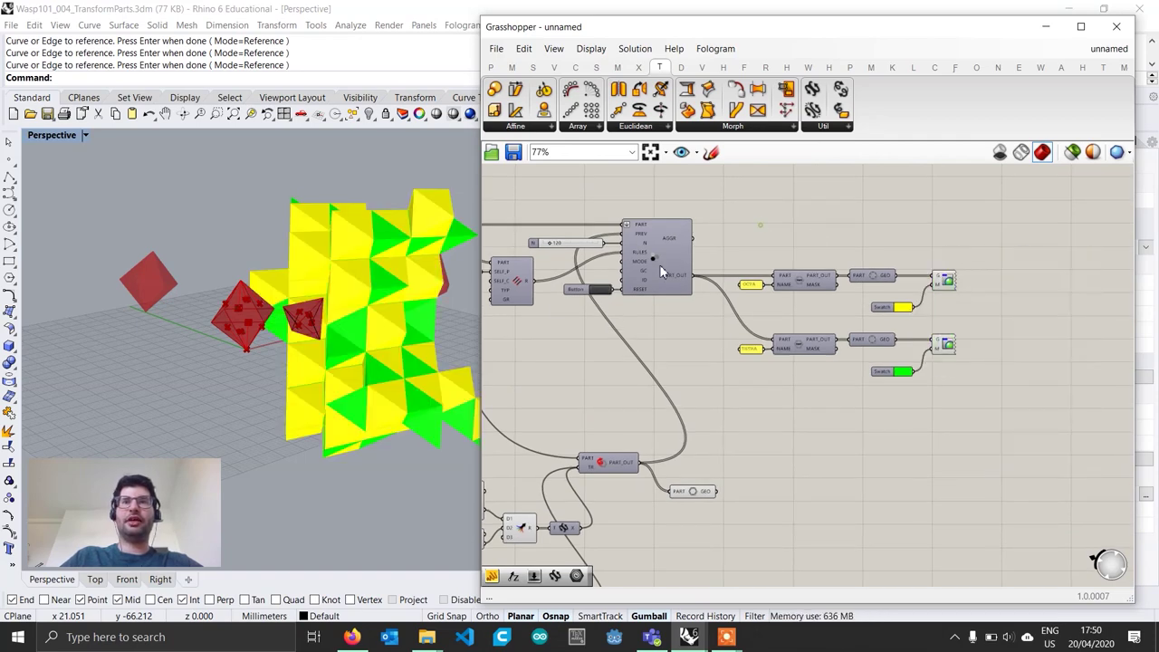
- Reset the aggregation repeatedly to regrow it from the two transformed starting parts
click(603, 295)
right_drag(408, 313, 331, 344)
click(609, 291)
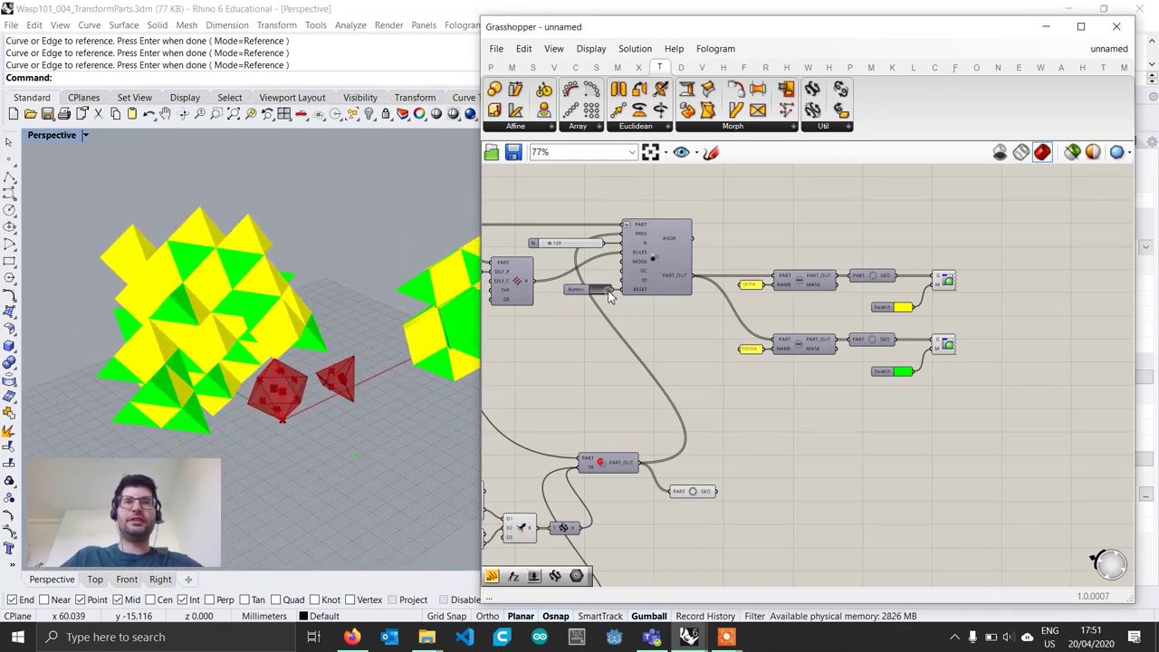
click(598, 296)
- Examine the aggregation clusters grown from the two transformed parts from several angles, along with the transform network driving them
right_drag(391, 327, 407, 446)
right_drag(372, 404, 379, 356)
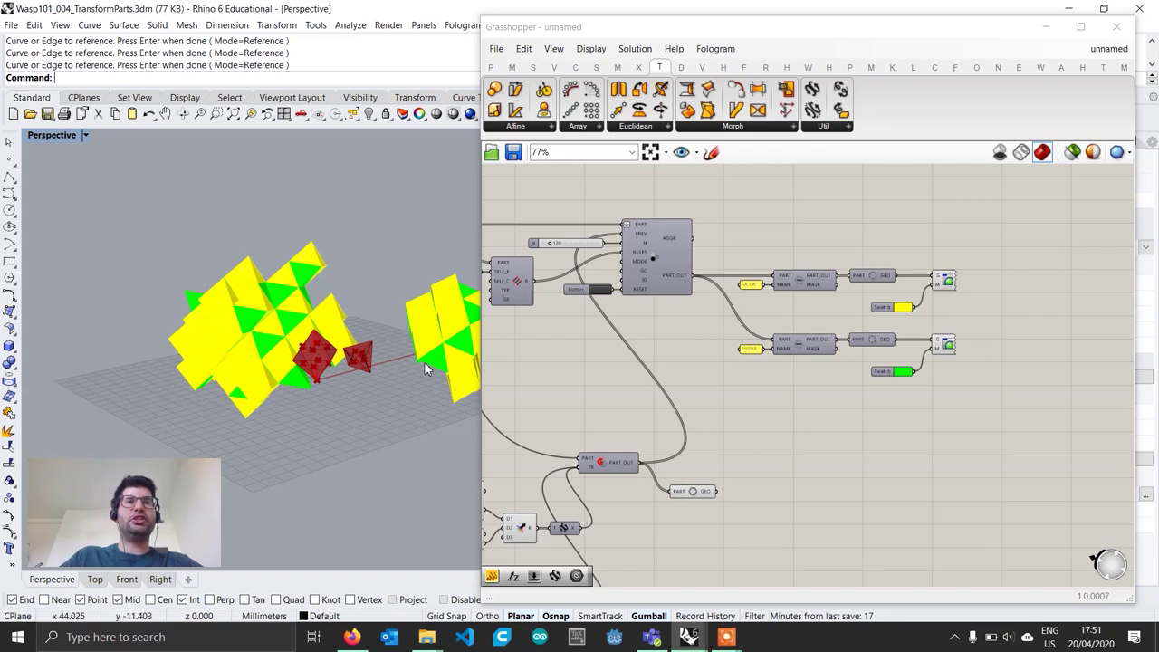
right_drag(429, 369, 285, 390)
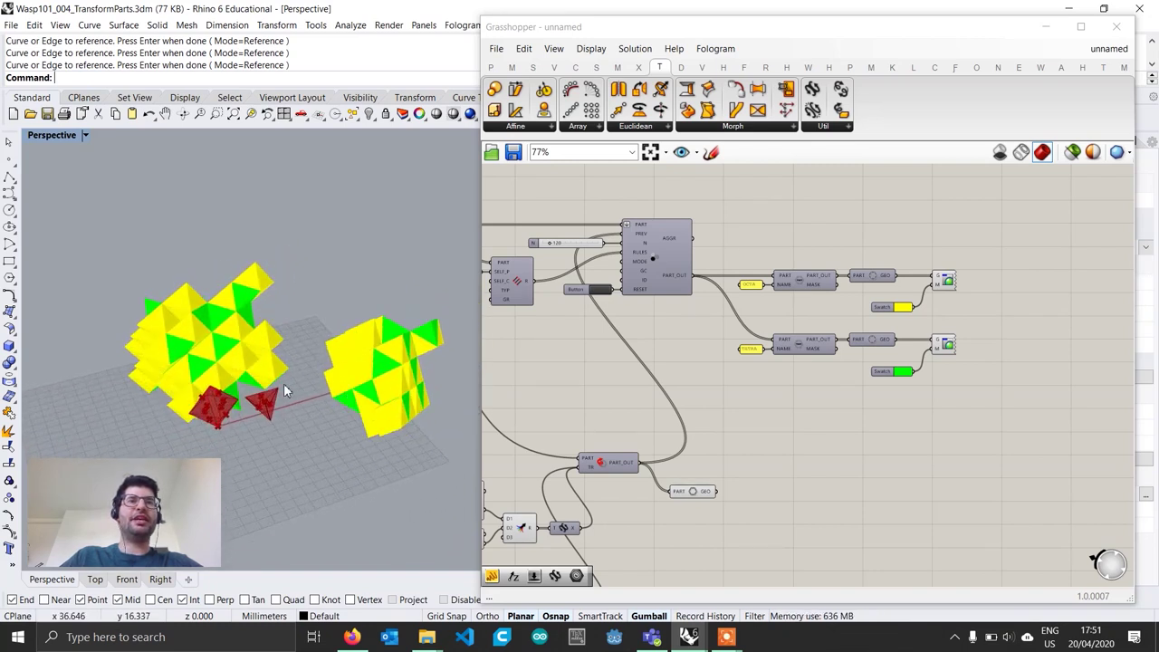
right_drag(268, 333, 348, 337)
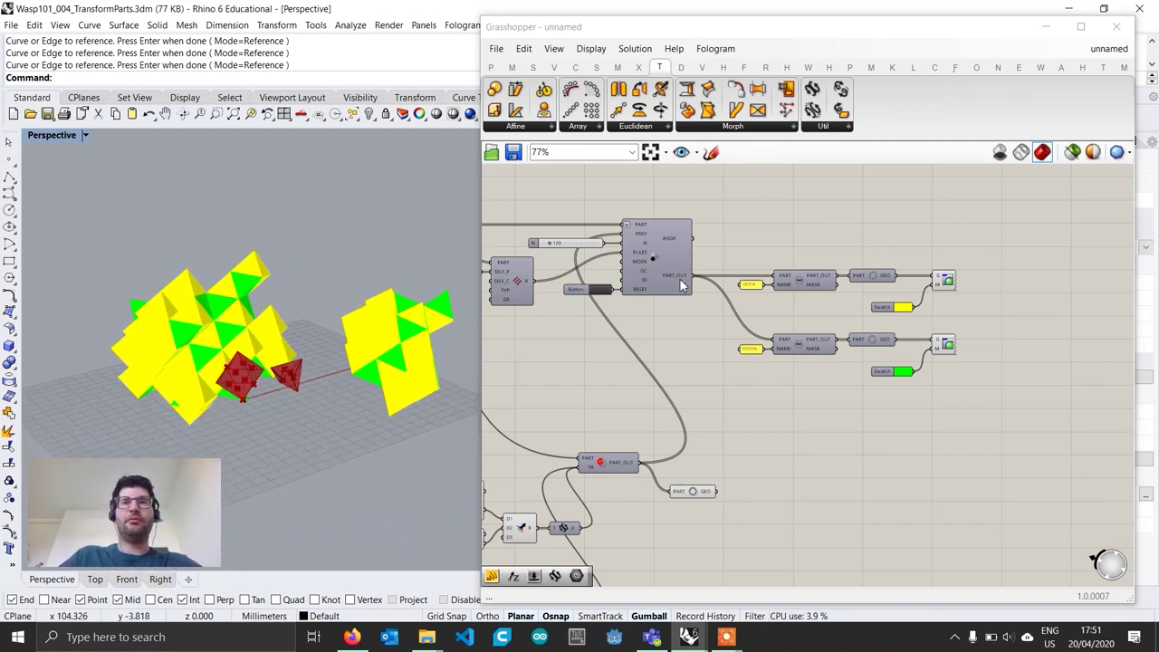
mouse_move(673, 243)
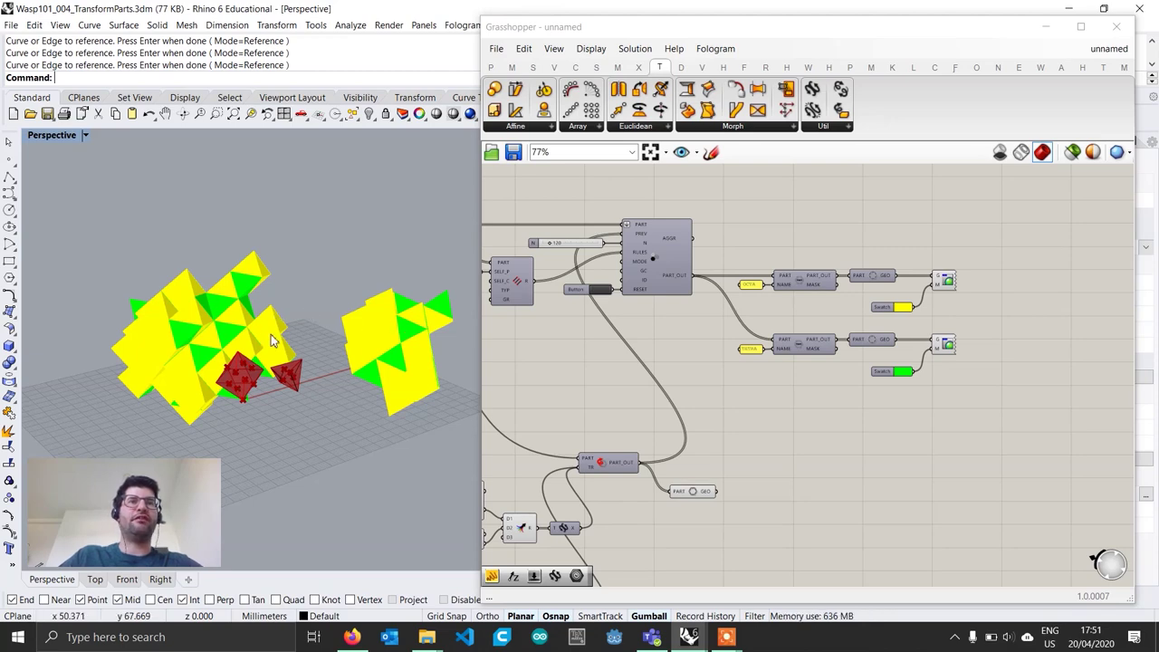
right_drag(654, 442, 775, 408)
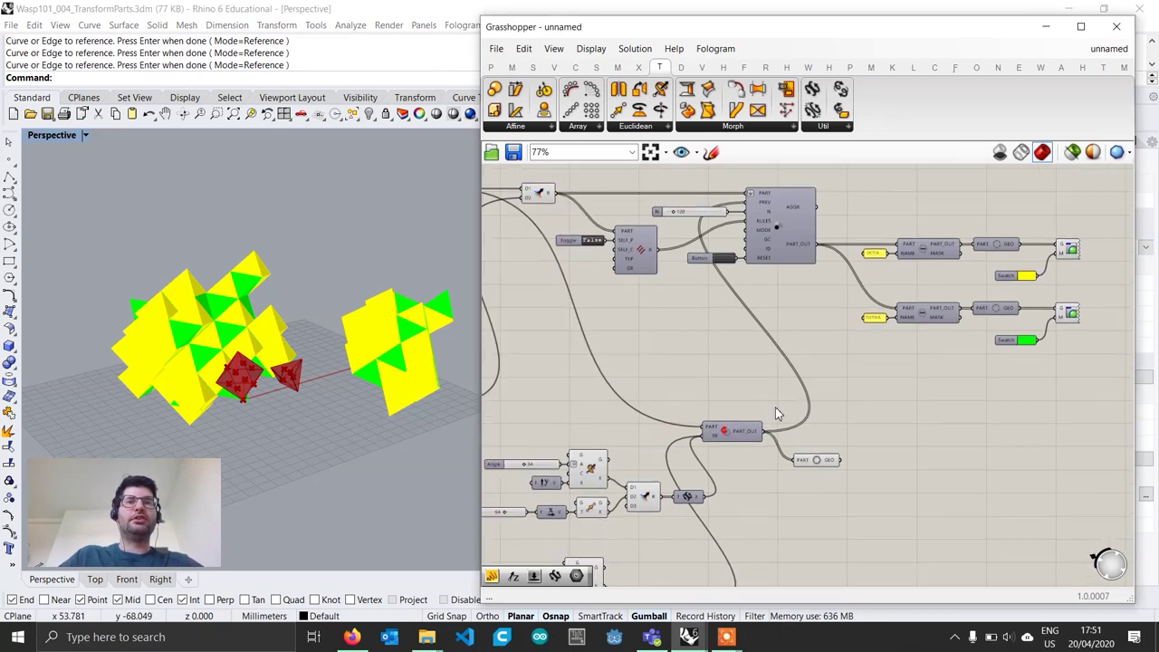
scroll(775, 408, down, 1)
right_drag(706, 464, 684, 410)
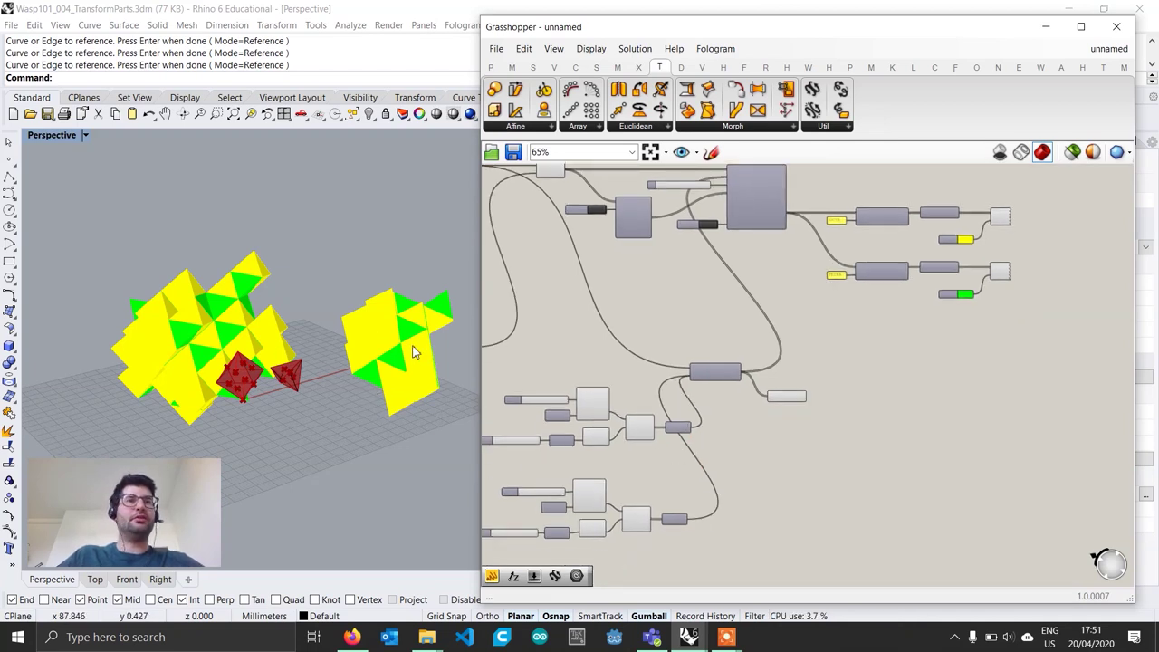
right_drag(305, 347, 237, 367)
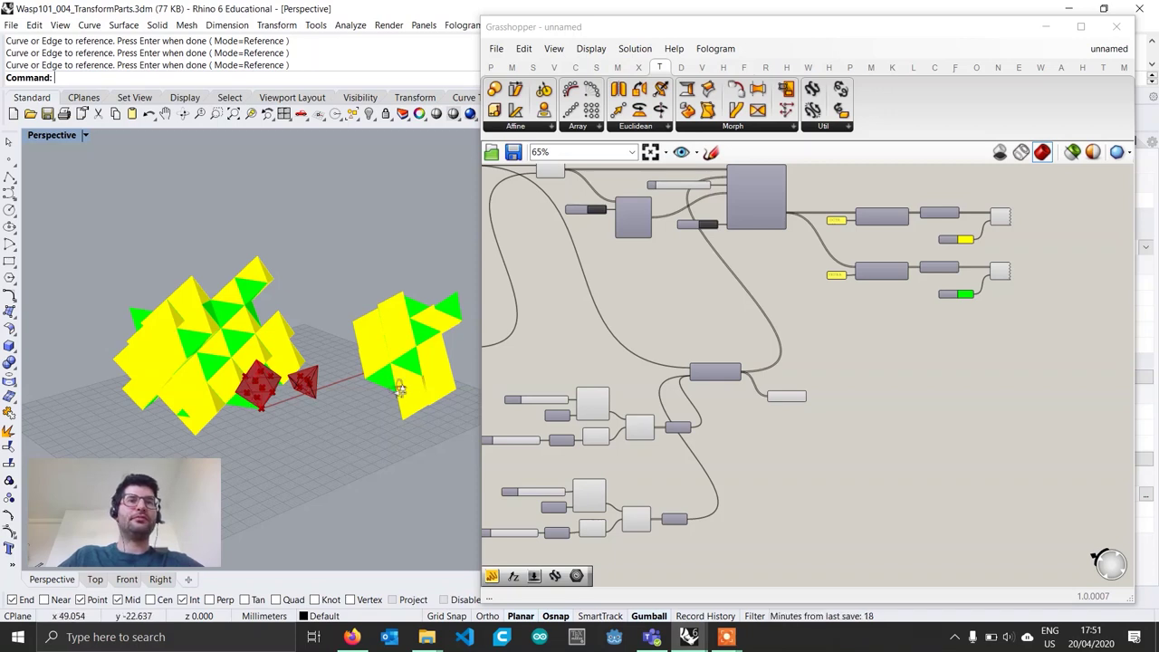
- Set the move factor of the second transform set to 87 and reset the aggregation to regrow it from the relocated part
right_drag(400, 389, 372, 395)
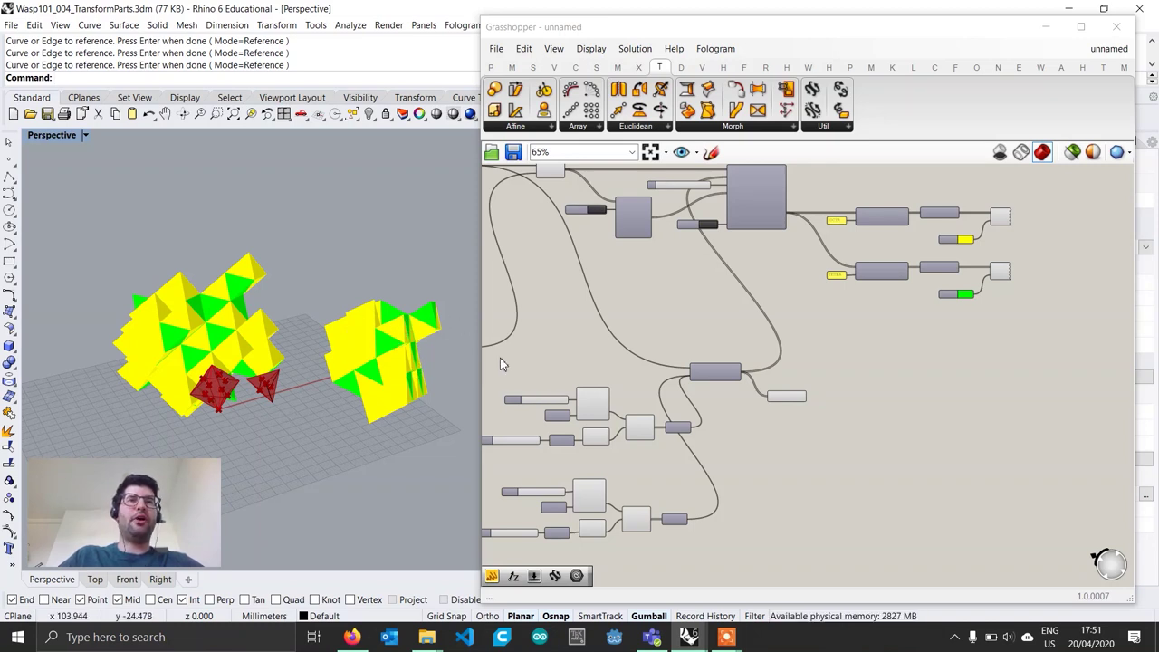
right_drag(381, 385, 413, 393)
right_drag(646, 436, 778, 394)
scroll(694, 463, up, 3)
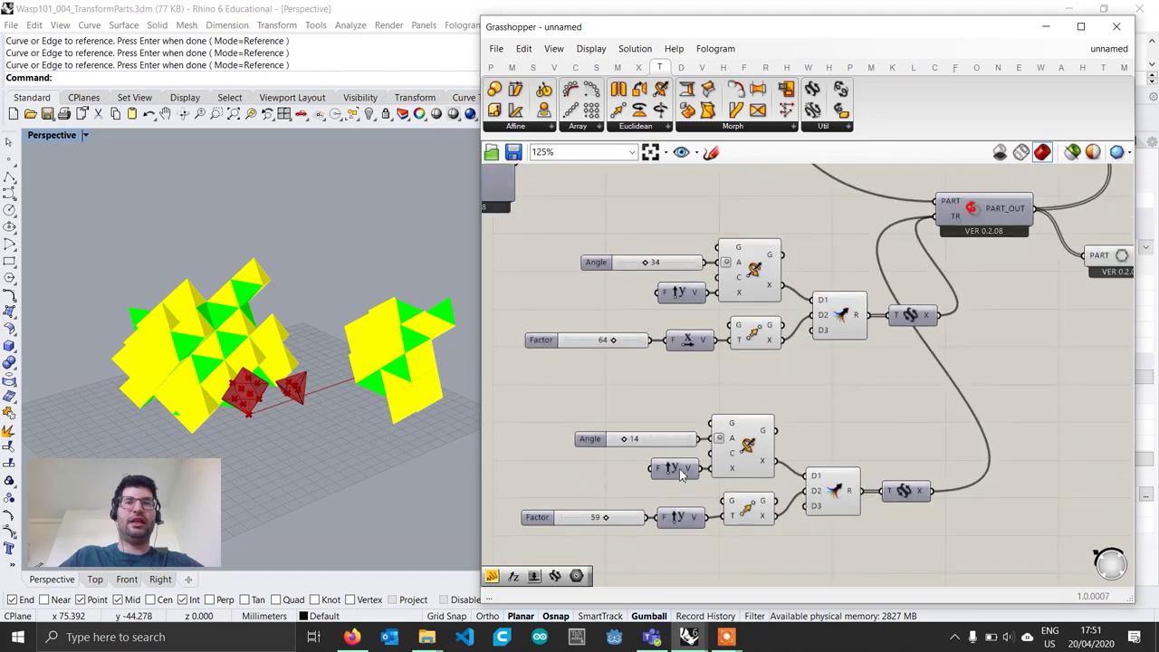
drag(606, 517, 627, 519)
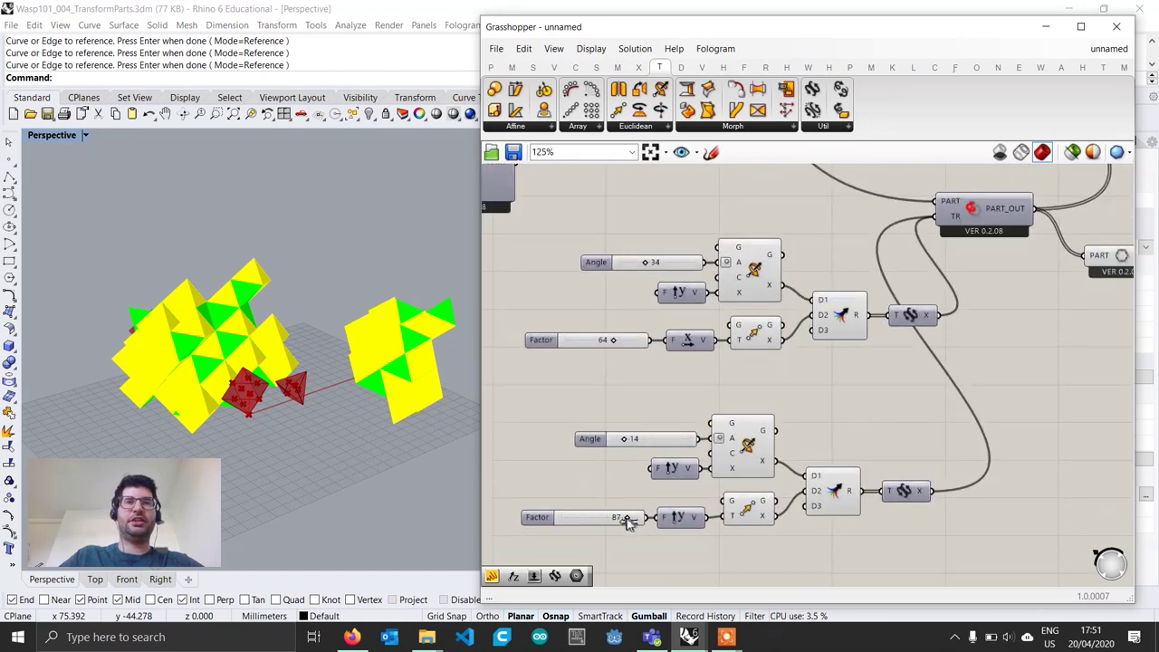
scroll(675, 477, down, 2)
right_drag(823, 399, 708, 459)
right_drag(964, 254, 878, 315)
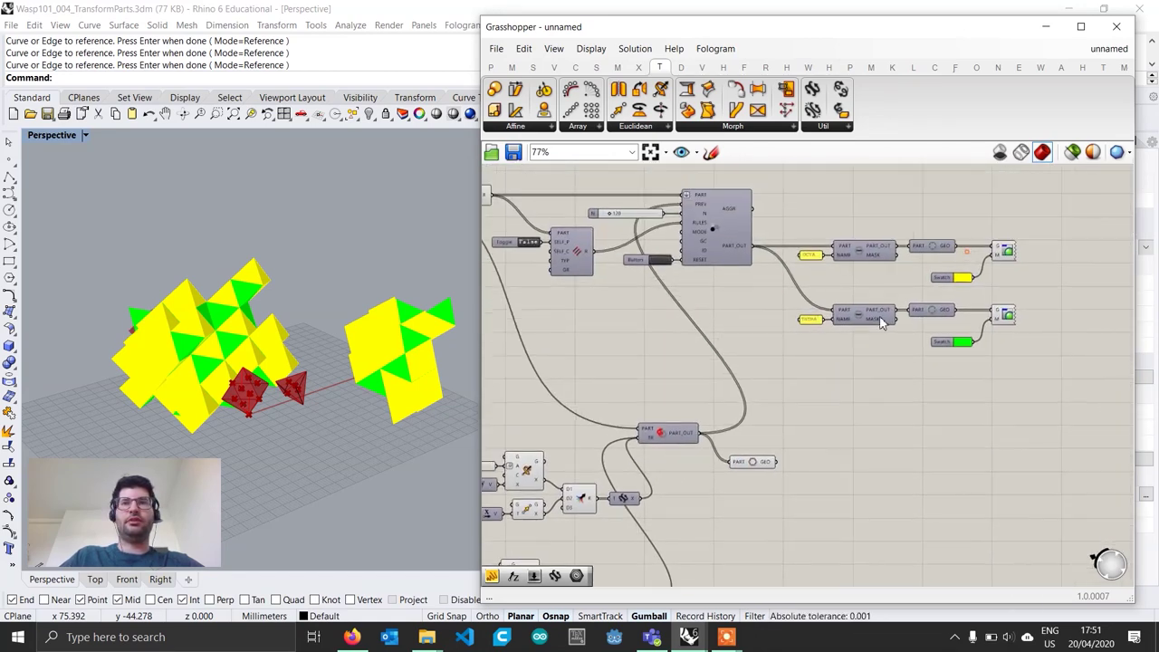
click(661, 262)
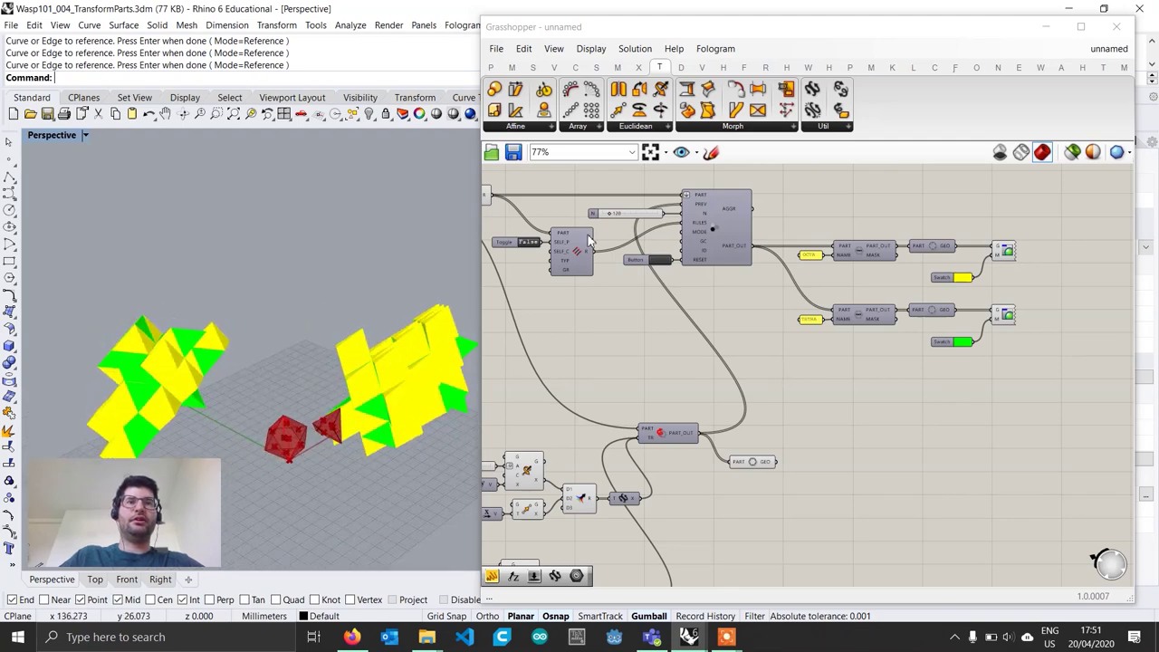
- Set the aggregation's part count N to 500 and inspect the enlarged clusters in the perspective view
scroll(588, 240, up, 3)
drag(600, 220, 634, 221)
scroll(412, 342, down, 5)
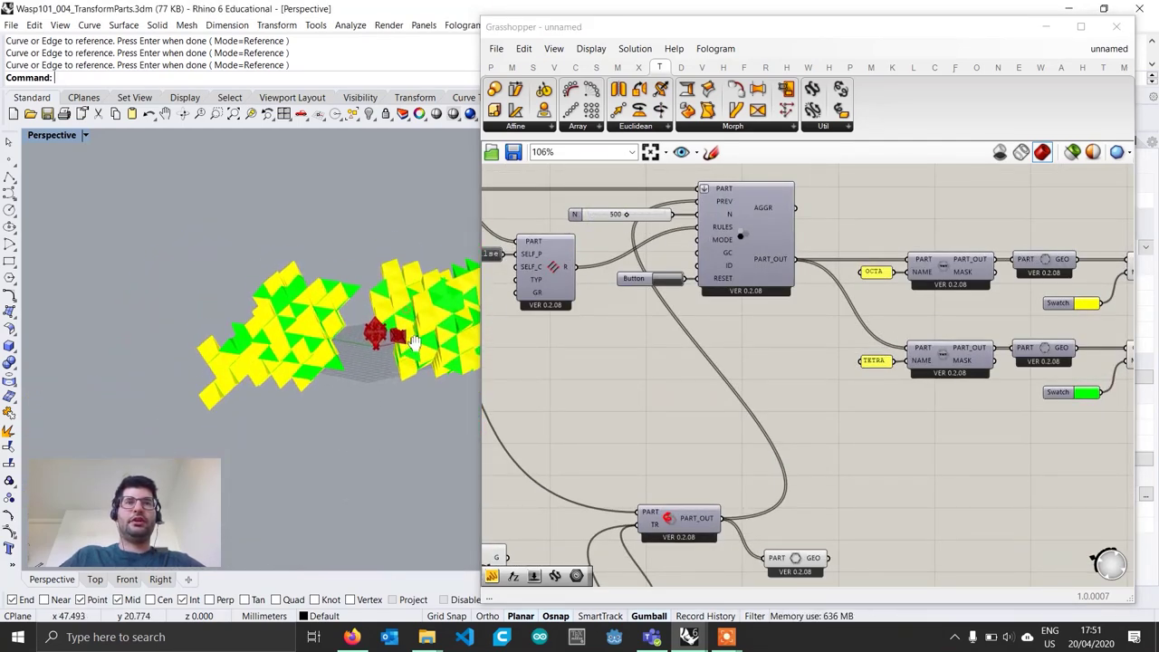
scroll(413, 342, up, 4)
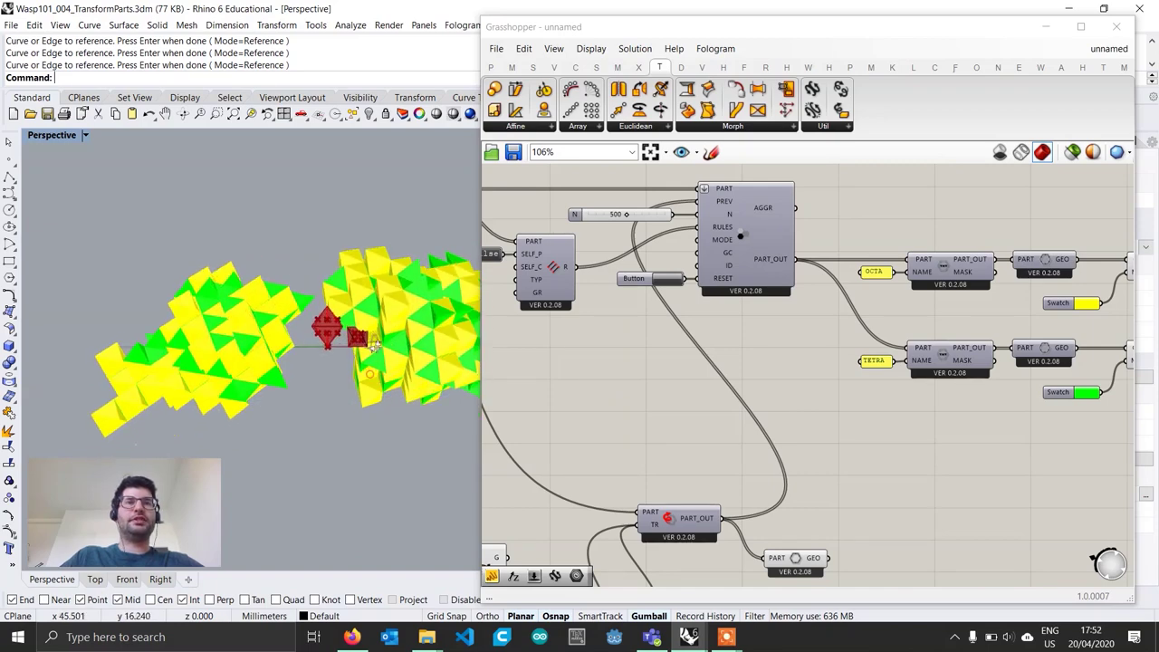
right_drag(373, 345, 354, 406)
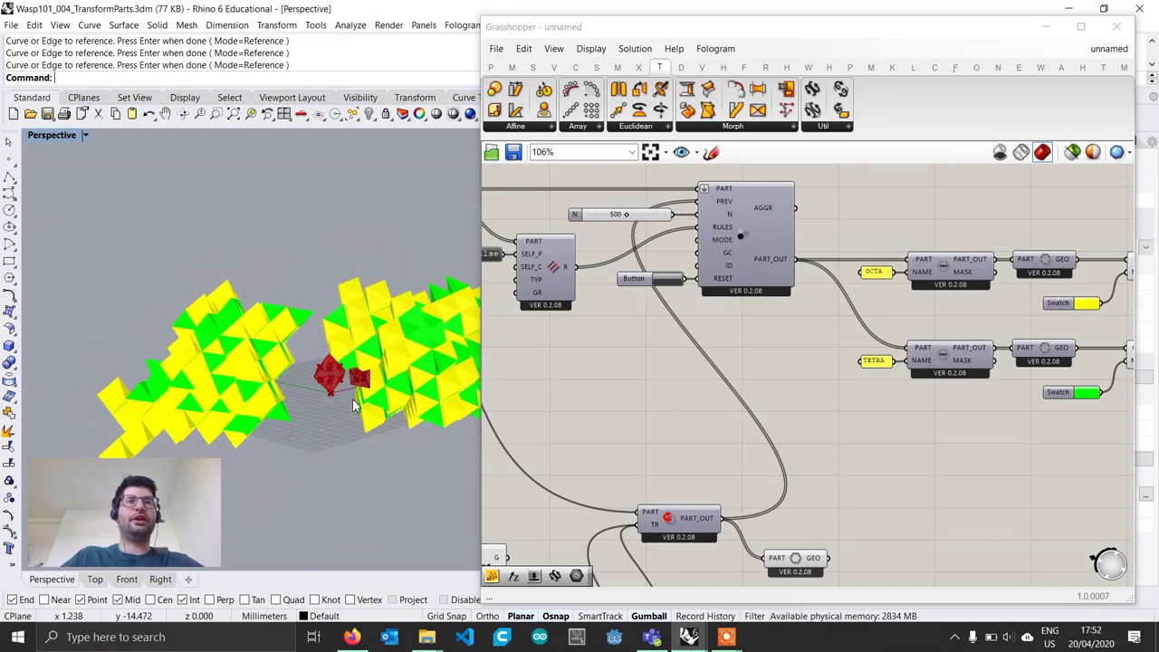